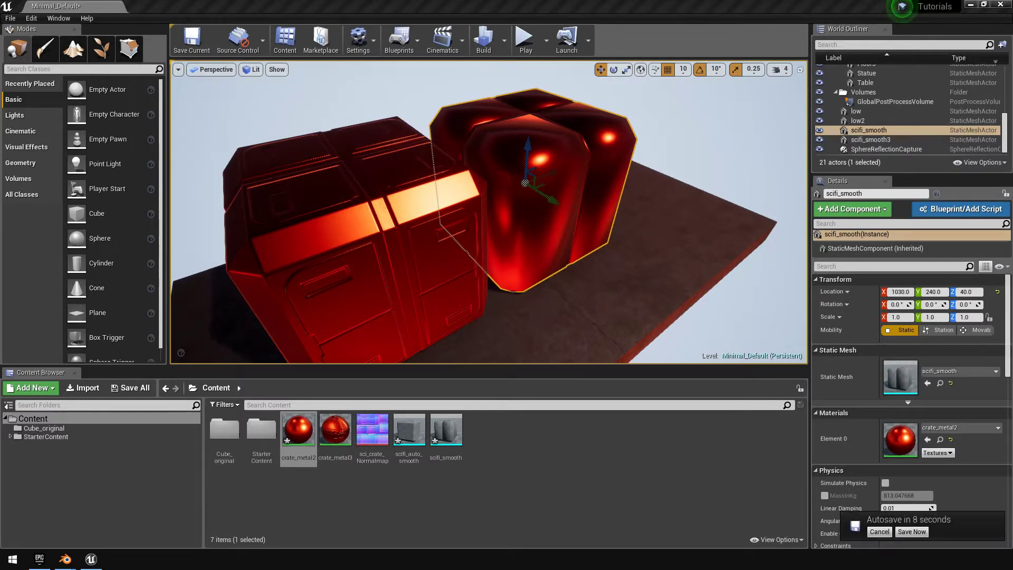
# - Apply the crate_metal2 material to the crate standing beside scifi_smooth and compare the shading of both crates
pyautogui.moveTo(225, 245); pyautogui.dragTo(195, 232, button='right')
pyautogui.click(470, 237)
pyautogui.click(633, 232)
pyautogui.moveTo(633, 233); pyautogui.dragTo(707, 276, button='right')
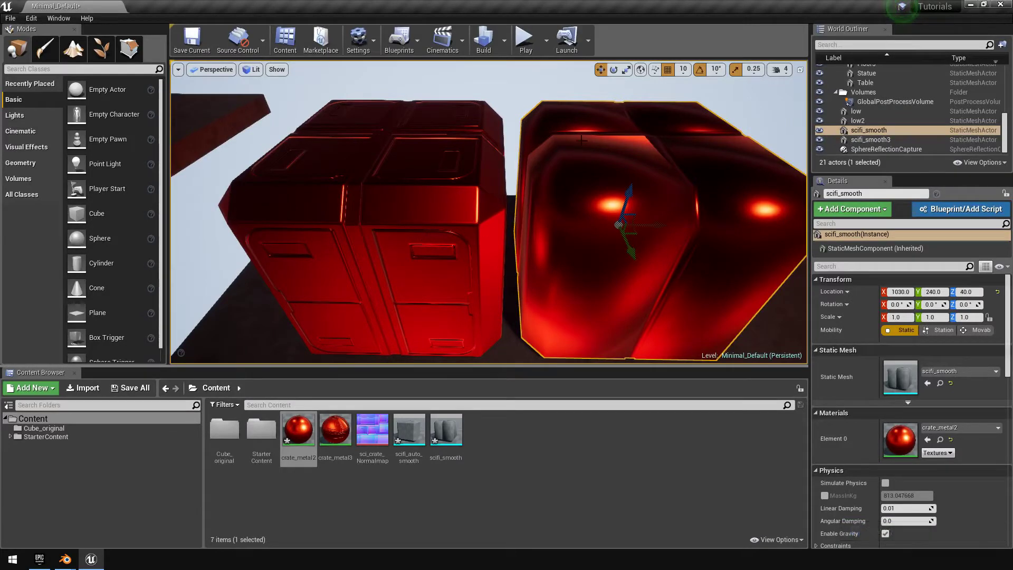
pyautogui.click(298, 439)
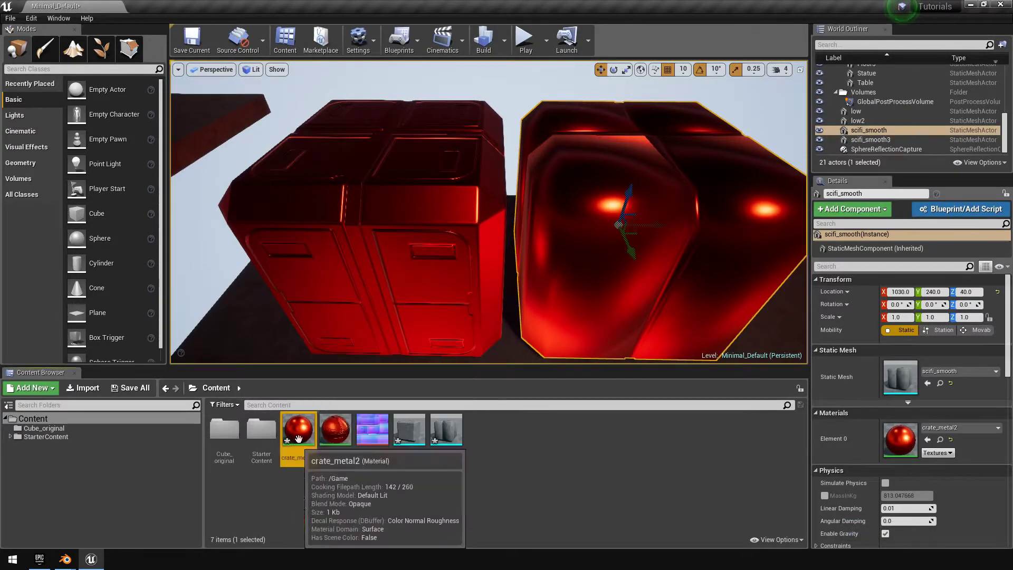
pyautogui.moveTo(298, 438); pyautogui.dragTo(422, 196)
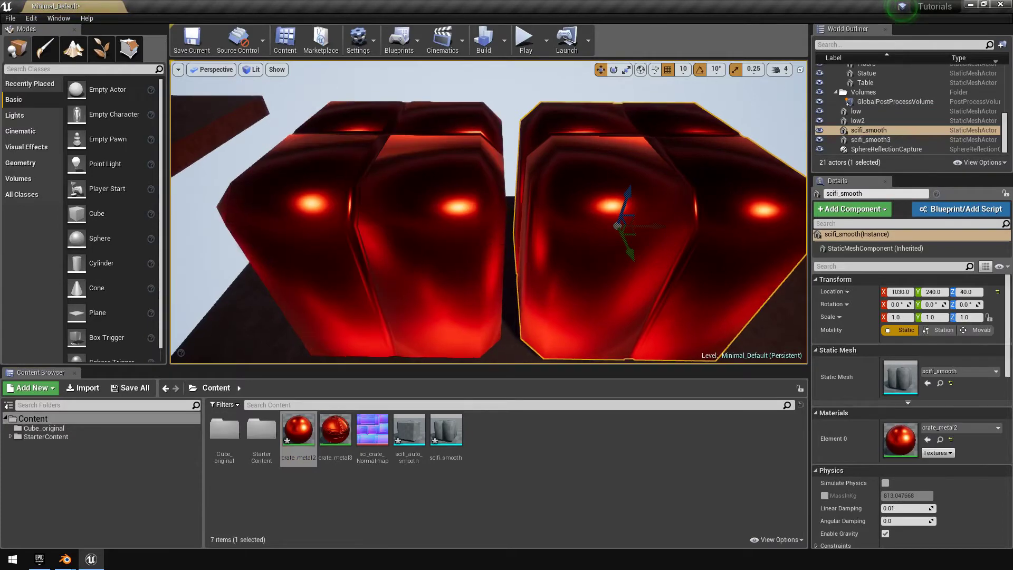
pyautogui.moveTo(422, 195)
pyautogui.mouseDown(button='right')
pyautogui.moveTo(485, 195)
pyautogui.moveTo(406, 211)
pyautogui.moveTo(380, 203)
pyautogui.moveTo(417, 200)
pyautogui.mouseUp(button='right')
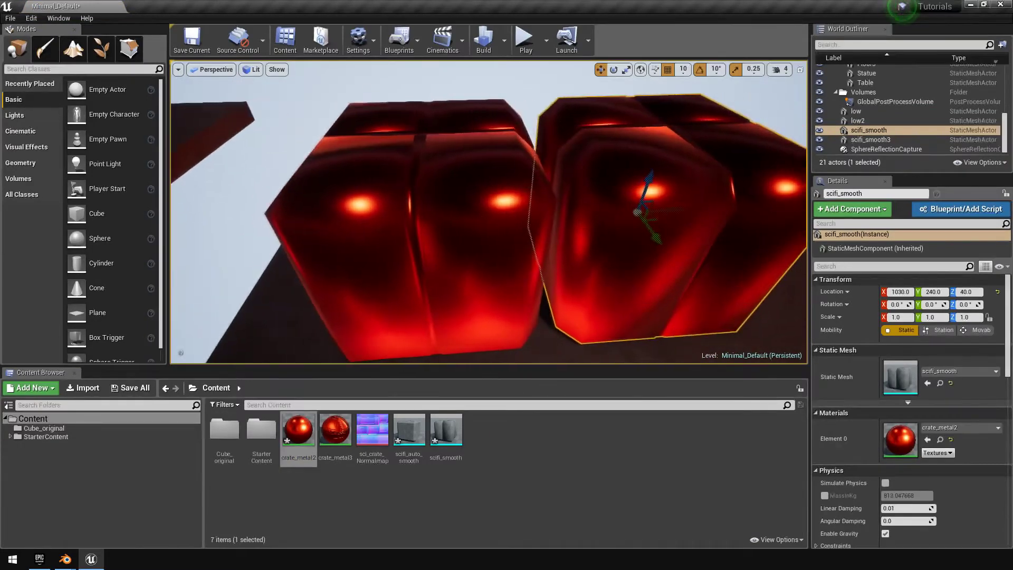
# - Apply the crate_metal3 material to both sci-fi crates in the level
pyautogui.click(335, 438)
pyautogui.moveTo(335, 437); pyautogui.dragTo(417, 282)
pyautogui.moveTo(334, 438); pyautogui.dragTo(664, 221)
pyautogui.moveTo(664, 220); pyautogui.dragTo(523, 237, button='right')
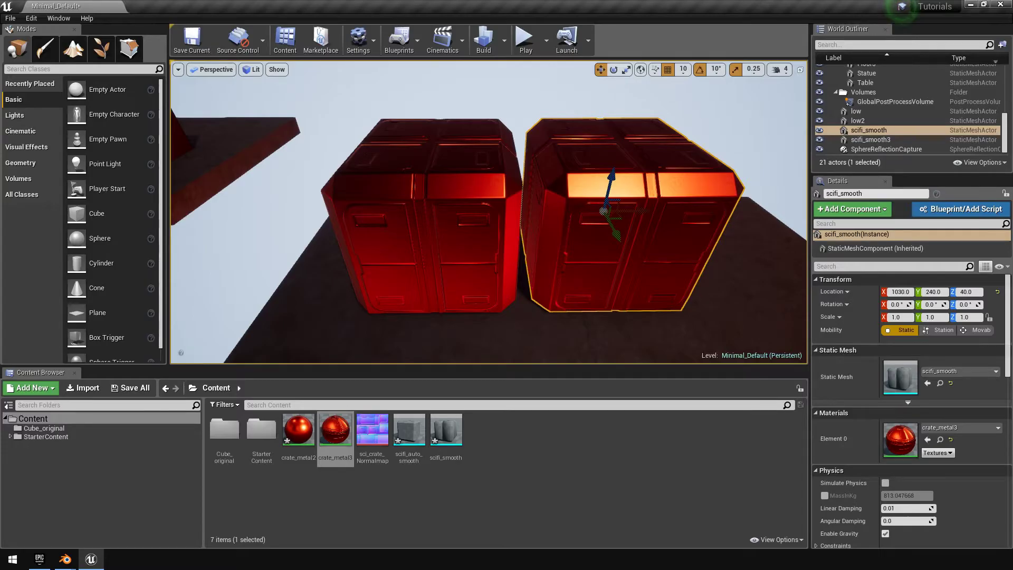
# - Switch to Blender and open the Low_poly_crate mesh in Edit Mode
pyautogui.hotkey('alt', 'Tab')
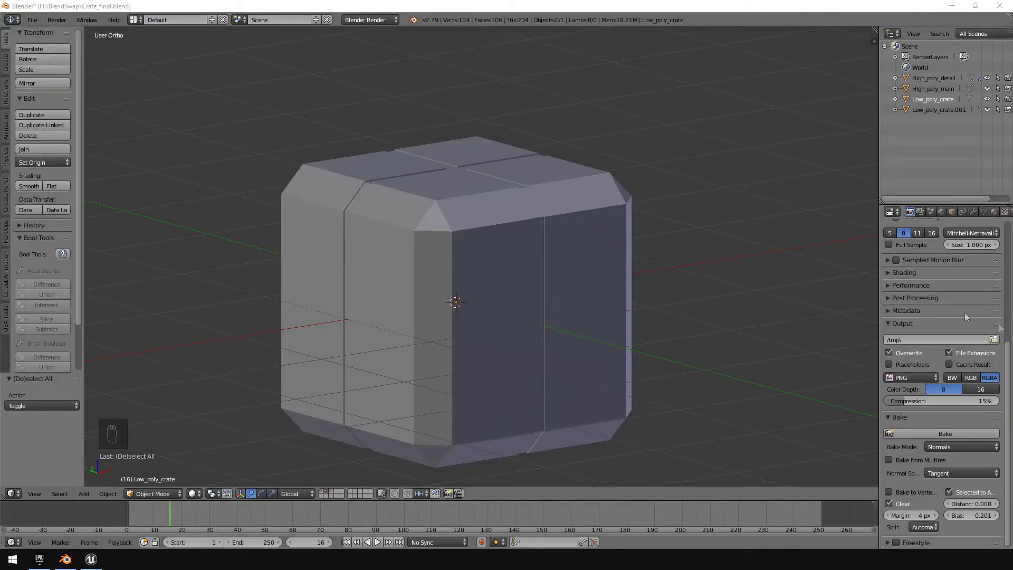
pyautogui.moveTo(729, 261); pyautogui.dragTo(439, 274, button='middle')
pyautogui.rightClick(517, 227)
pyautogui.press('Tab')
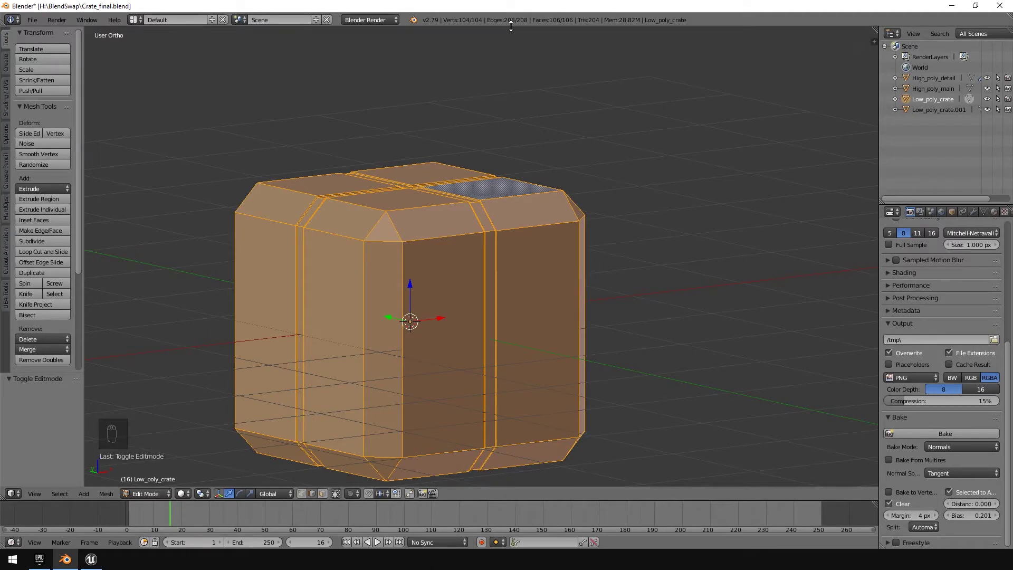
pyautogui.moveTo(584, 370); pyautogui.dragTo(588, 281, button='middle')
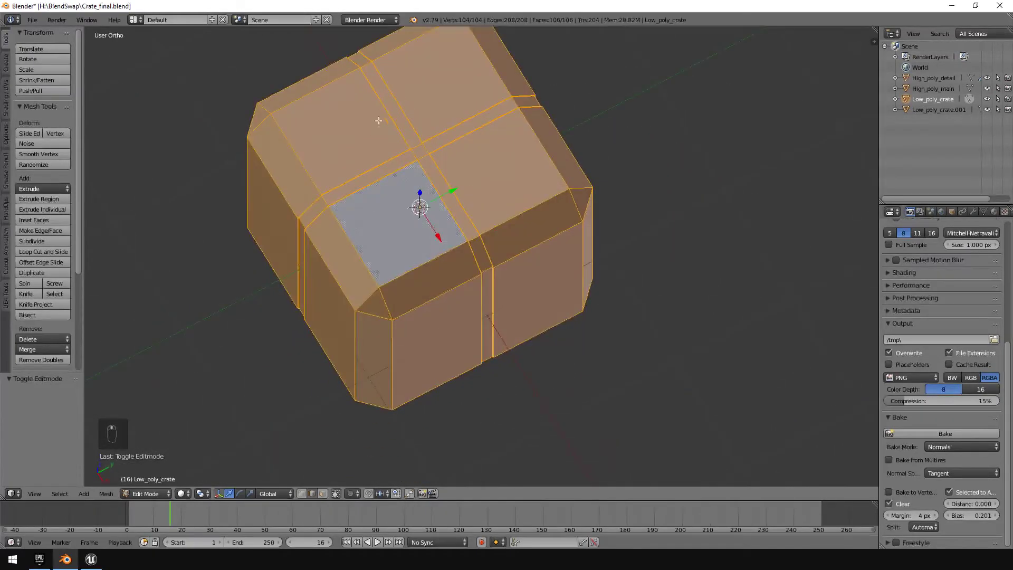
pyautogui.moveTo(448, 248); pyautogui.dragTo(569, 31, button='middle')
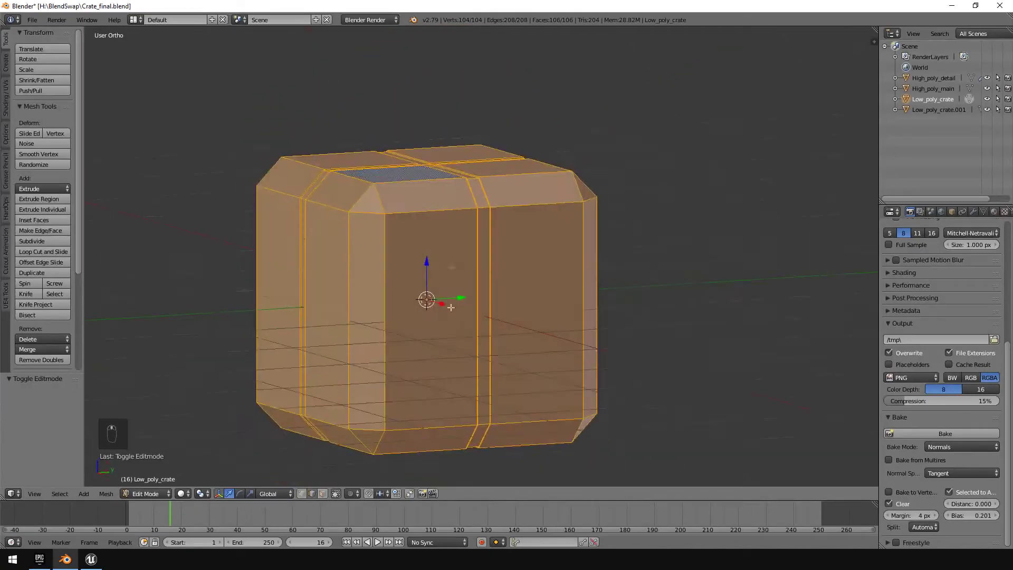
# - Split the 3D view vertically into two areas and make the second one a UV/Image Editor
pyautogui.rightClick(570, 27)
pyautogui.click(559, 36)
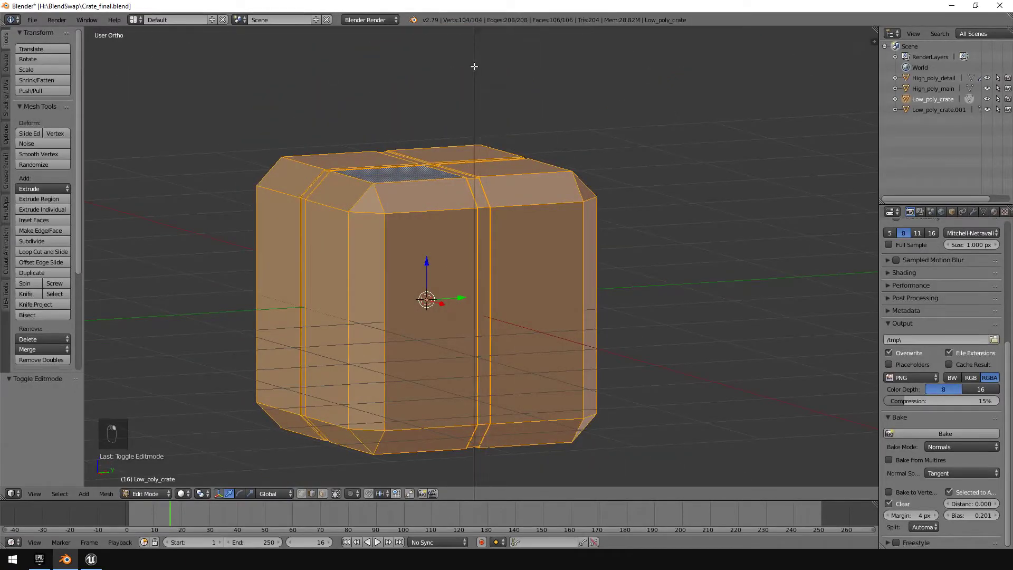
pyautogui.click(473, 63)
pyautogui.click(485, 493)
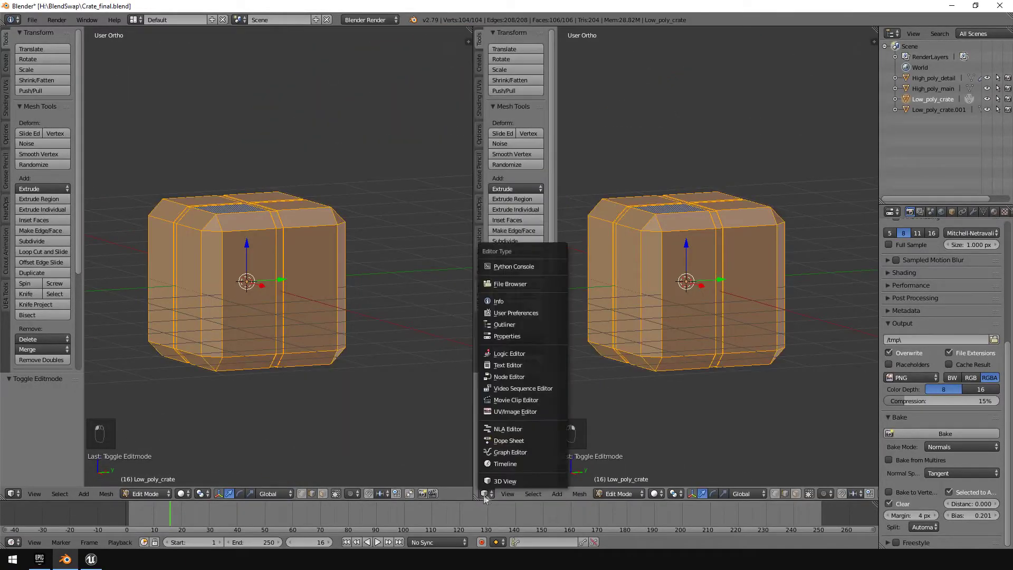
pyautogui.click(507, 425)
# - Display the Untitled image behind the UV layout instead of the normal map
pyautogui.moveTo(431, 348); pyautogui.dragTo(338, 270, button='middle')
pyautogui.scroll(-3, 283, 269)
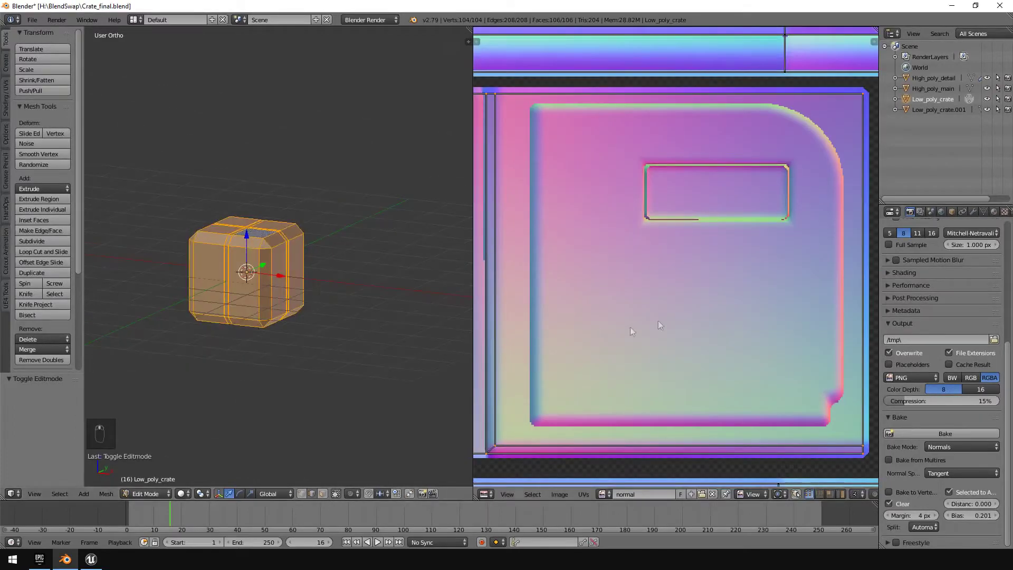
pyautogui.moveTo(657, 321); pyautogui.dragTo(719, 317, button='middle')
pyautogui.click(604, 494)
pyautogui.click(627, 397)
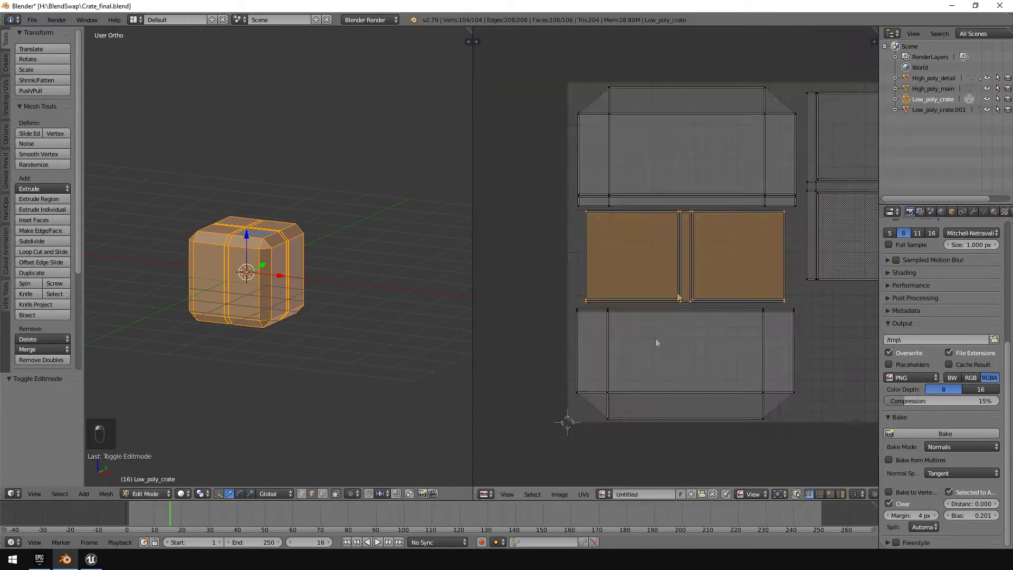
pyautogui.scroll(-3, 621, 339)
# - Select a single top face of the low-poly crate to check its place in the UV layout
pyautogui.scroll(6, 278, 254)
pyautogui.moveTo(316, 252); pyautogui.dragTo(363, 269, button='middle')
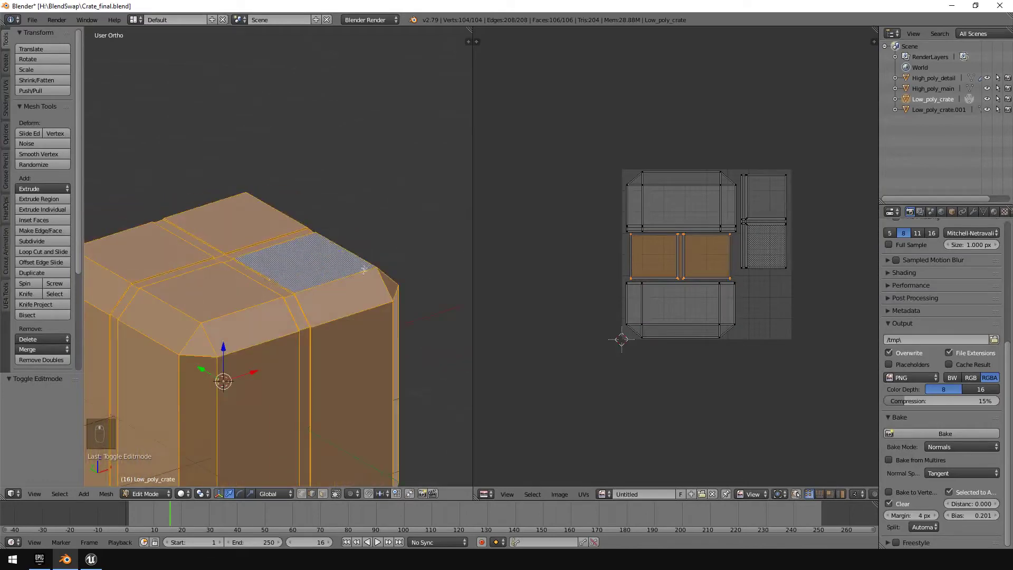
pyautogui.keyDown('shift'); pyautogui.moveTo(272, 280); pyautogui.dragTo(354, 274, button='middle'); pyautogui.keyUp('shift')
pyautogui.press('a')
pyautogui.press('a')
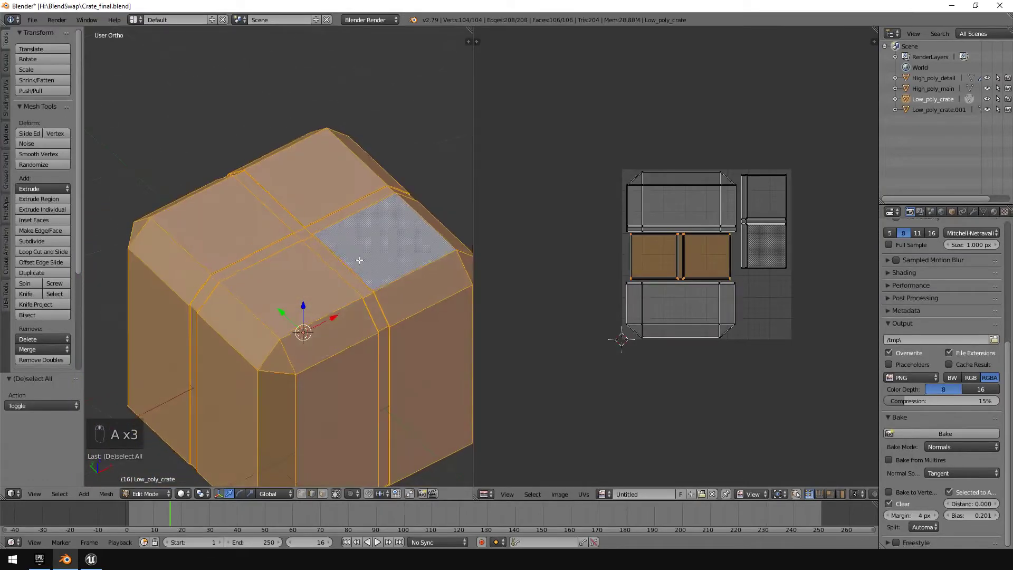
pyautogui.rightClick(395, 231)
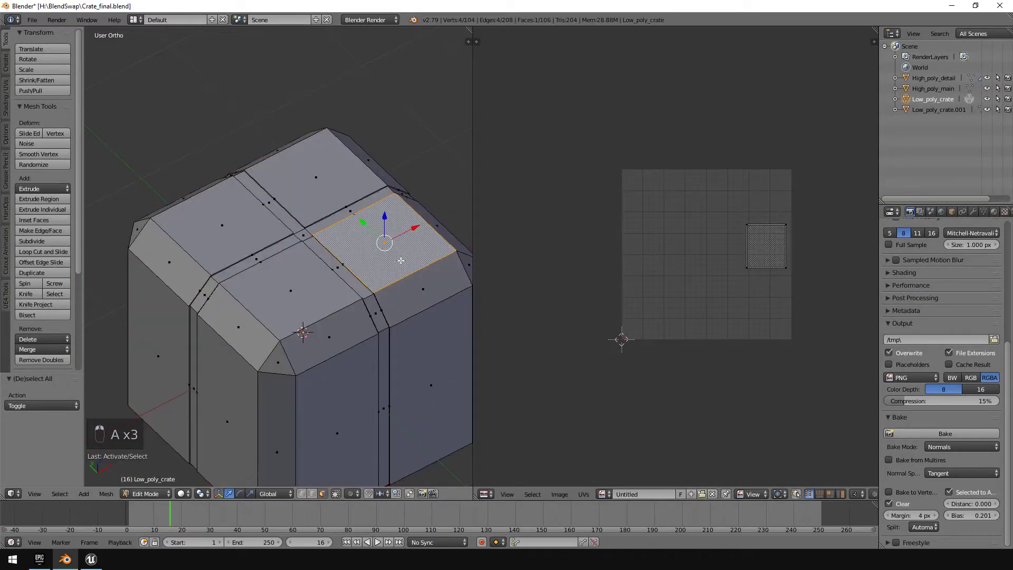
# - Select the crate's bottom faces one after another to check where each lies in the UV layout
pyautogui.moveTo(309, 365); pyautogui.dragTo(328, 236, button='middle')
pyautogui.rightClick(332, 228)
pyautogui.rightClick(399, 342)
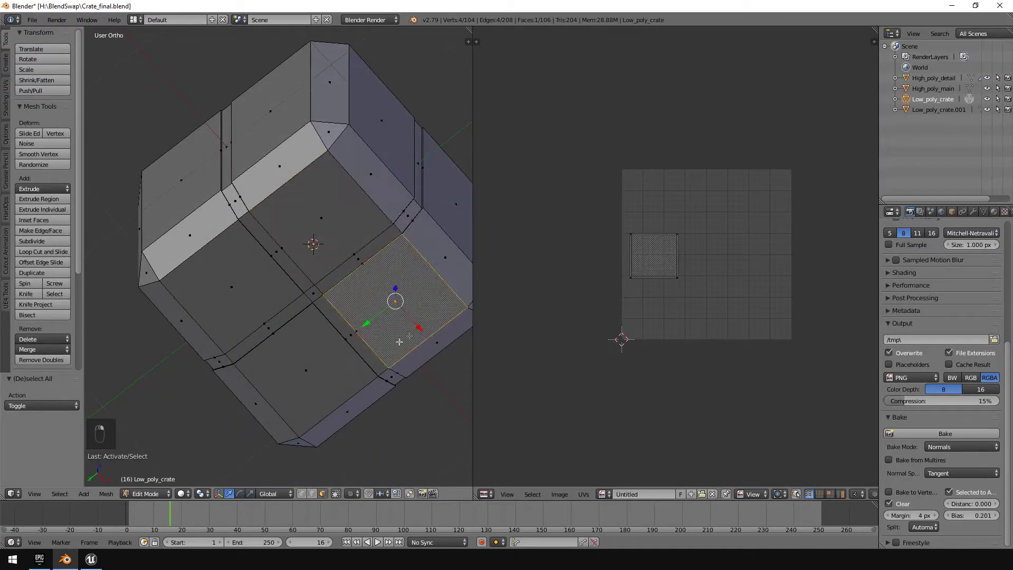
pyautogui.moveTo(339, 379); pyautogui.dragTo(287, 296, button='right')
pyautogui.rightClick(270, 271)
pyautogui.rightClick(330, 197)
pyautogui.rightClick(413, 289)
pyautogui.moveTo(328, 324); pyautogui.dragTo(289, 231, button='right')
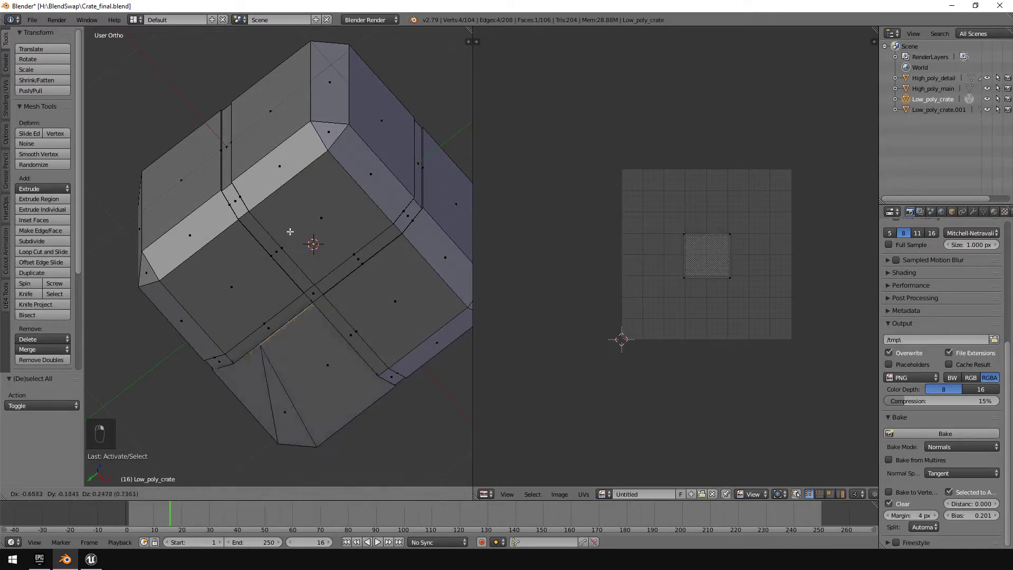
pyautogui.rightClick(290, 231)
# - Select faces around the crate's sides one by one to compare their positions in the UV layout
pyautogui.moveTo(329, 159); pyautogui.dragTo(343, 274, button='middle')
pyautogui.rightClick(298, 341)
pyautogui.rightClick(390, 293)
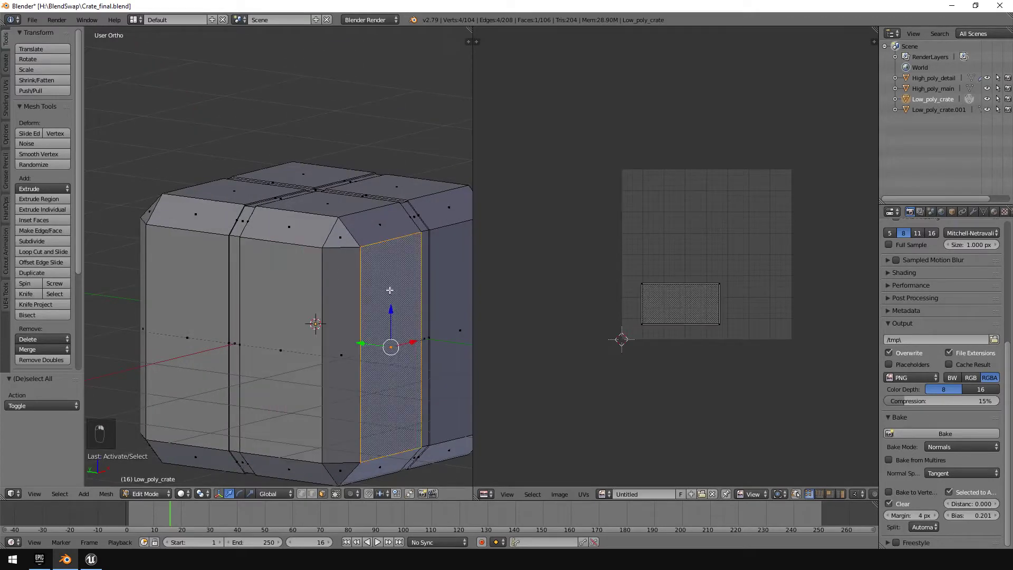
pyautogui.rightClick(448, 290)
pyautogui.moveTo(411, 282); pyautogui.dragTo(296, 286, button='middle')
pyautogui.rightClick(337, 299)
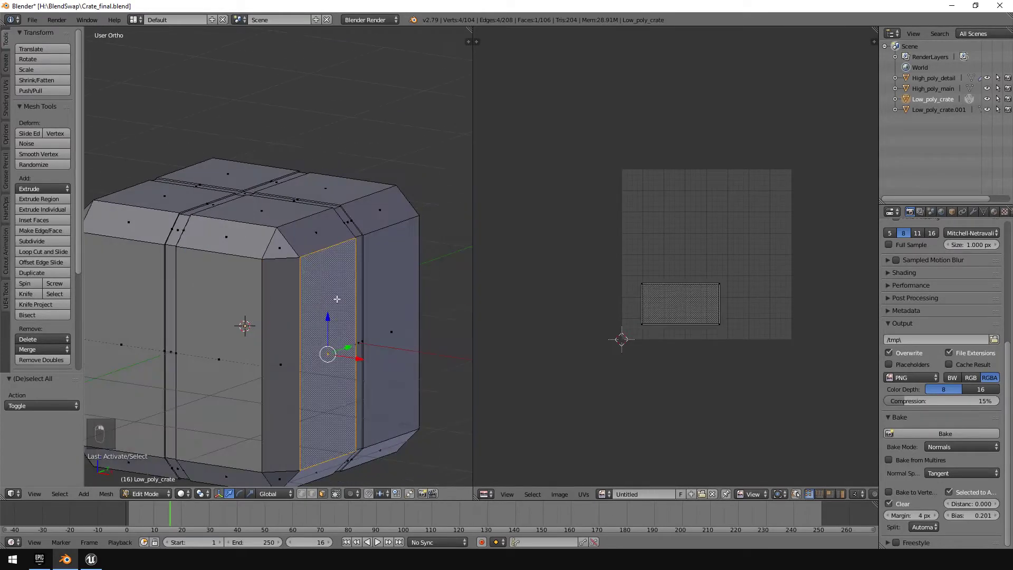
pyautogui.rightClick(393, 296)
# - Select all faces of the low-poly crate to examine its complete UV layout
pyautogui.press('a')
pyautogui.press('a')
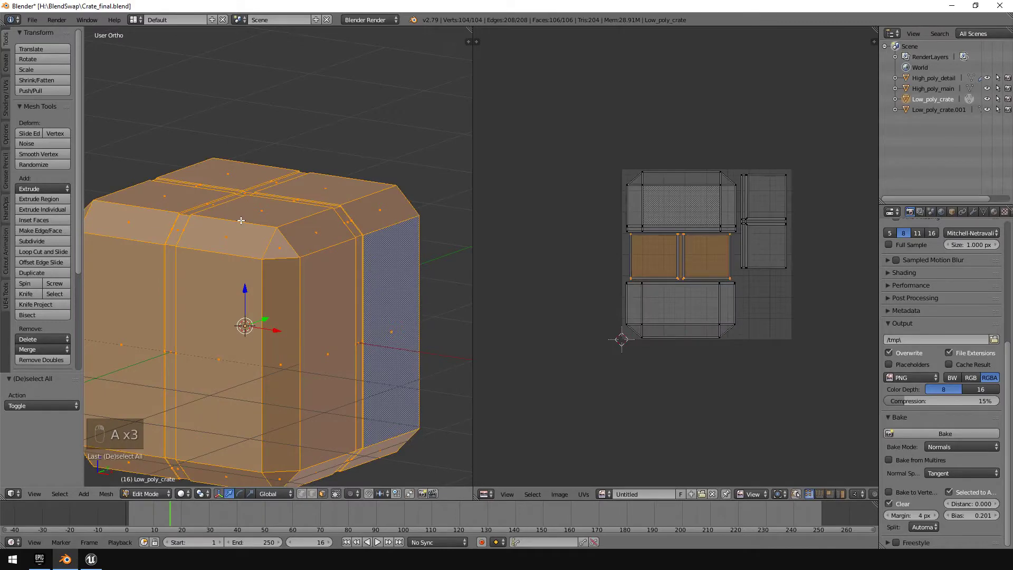
pyautogui.moveTo(334, 242)
pyautogui.mouseDown(button='middle')
pyautogui.moveTo(323, 243)
pyautogui.moveTo(343, 241)
pyautogui.moveTo(333, 233)
pyautogui.mouseUp(button='middle')
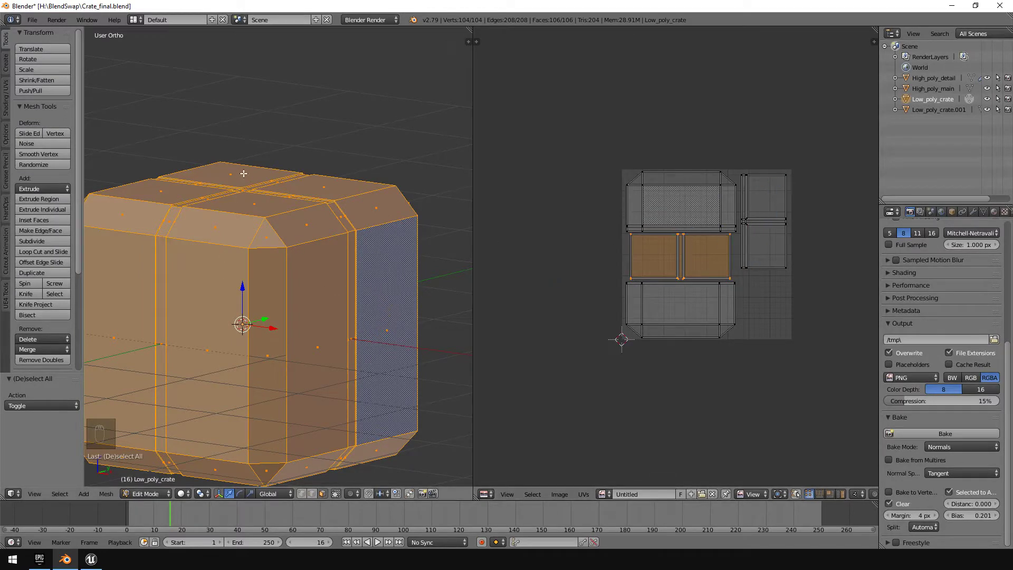
pyautogui.moveTo(307, 357); pyautogui.dragTo(301, 316, button='middle')
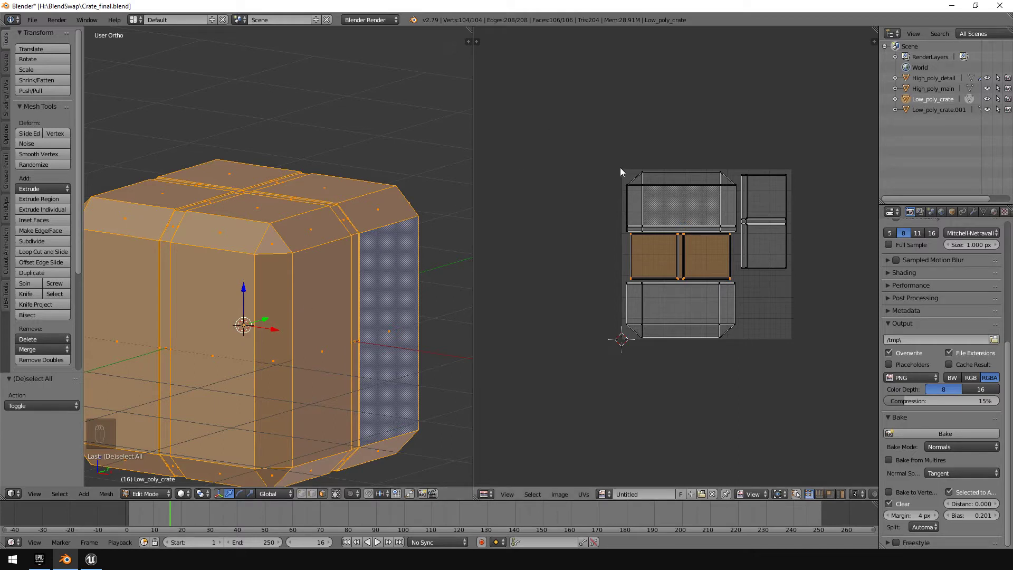
# - Select Low_poly_crate.001 and open it in Edit Mode to examine its UV layout
pyautogui.click(925, 108)
pyautogui.moveTo(368, 273); pyautogui.dragTo(394, 217, button='middle')
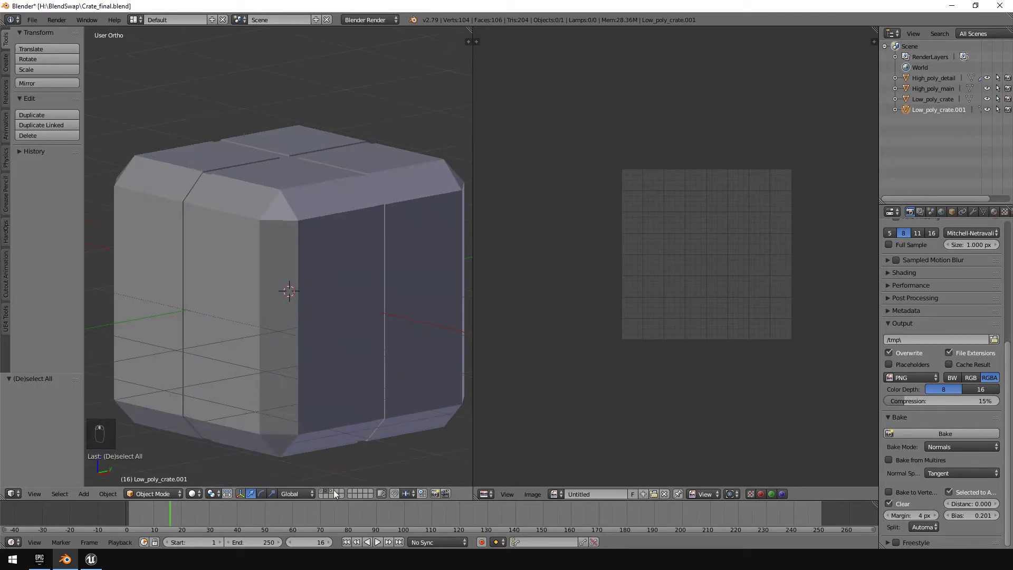
pyautogui.rightClick(358, 220)
pyautogui.press('Tab')
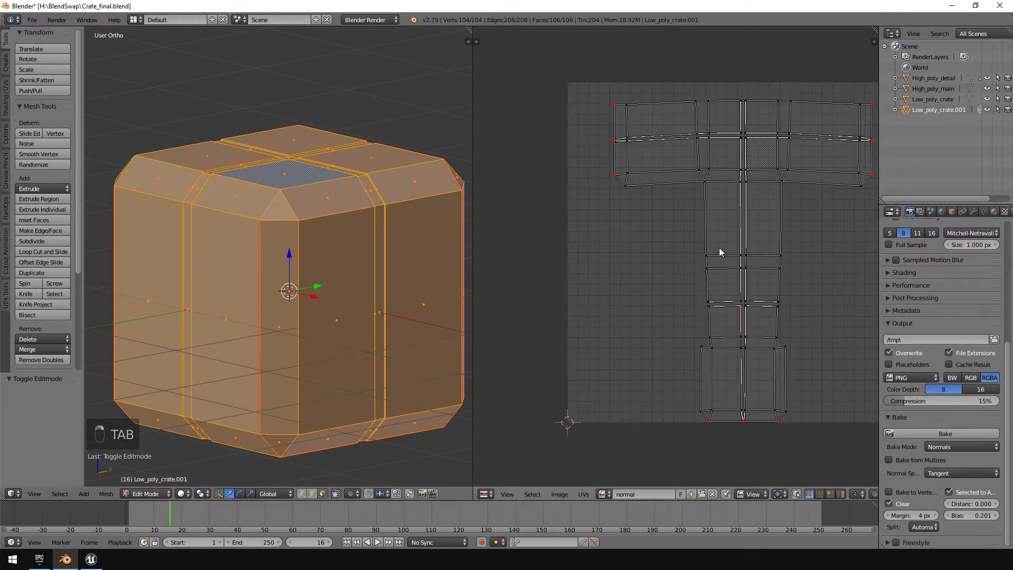
pyautogui.moveTo(719, 248); pyautogui.dragTo(677, 294, button='middle')
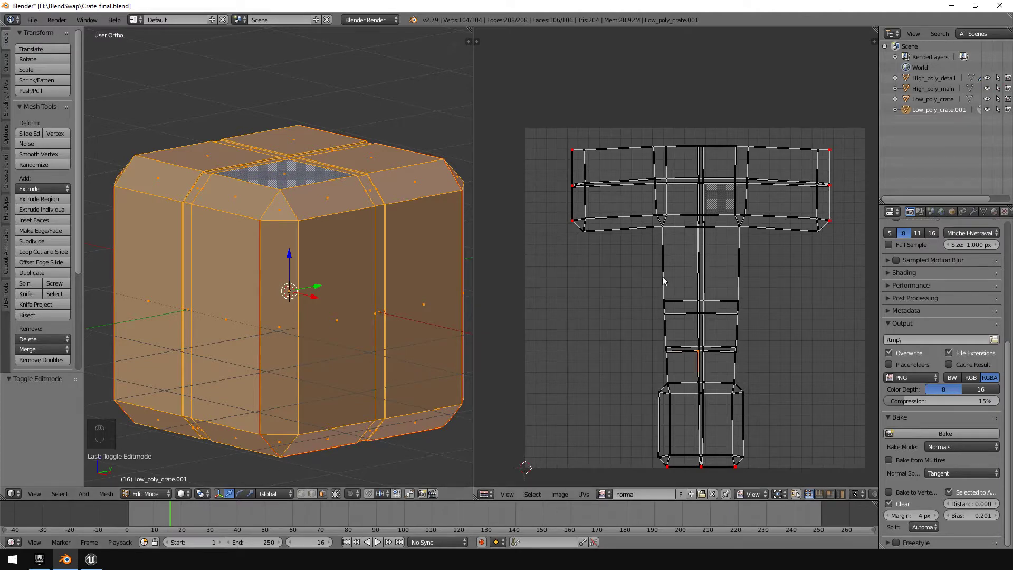
pyautogui.moveTo(328, 280); pyautogui.dragTo(384, 339, button='middle')
# - Leave Edit Mode, select Low_poly_crate and show the layer holding the high-poly crate
pyautogui.press('Tab')
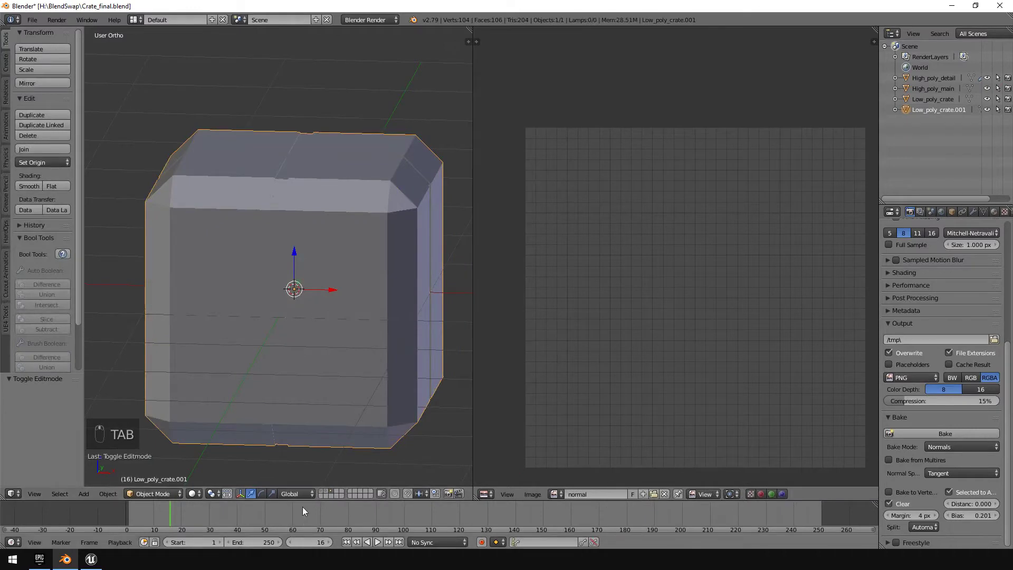
pyautogui.moveTo(348, 274)
pyautogui.mouseDown(button='middle')
pyautogui.moveTo(390, 275)
pyautogui.moveTo(350, 269)
pyautogui.mouseUp(button='middle')
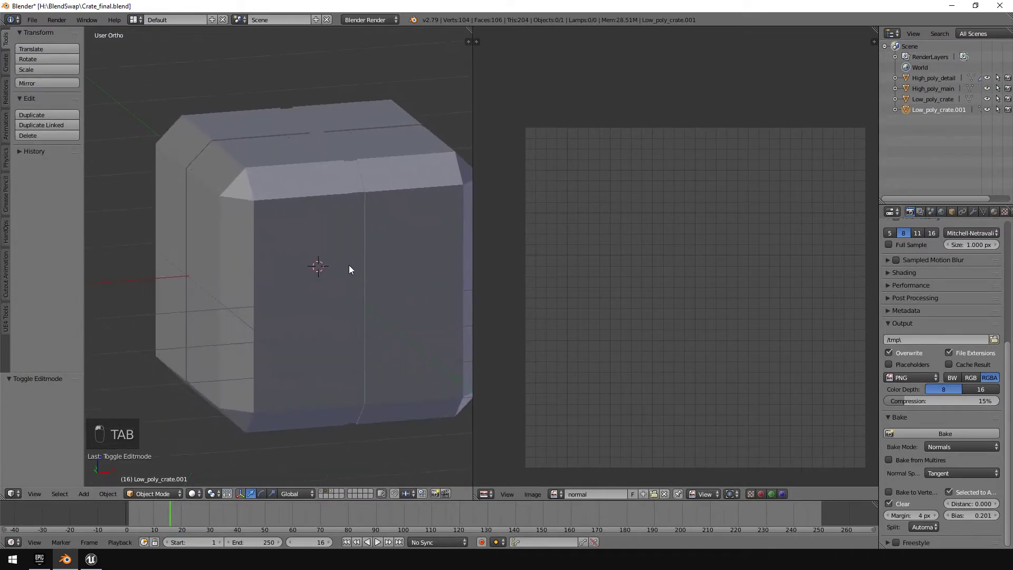
pyautogui.rightClick(389, 205)
pyautogui.click(320, 492)
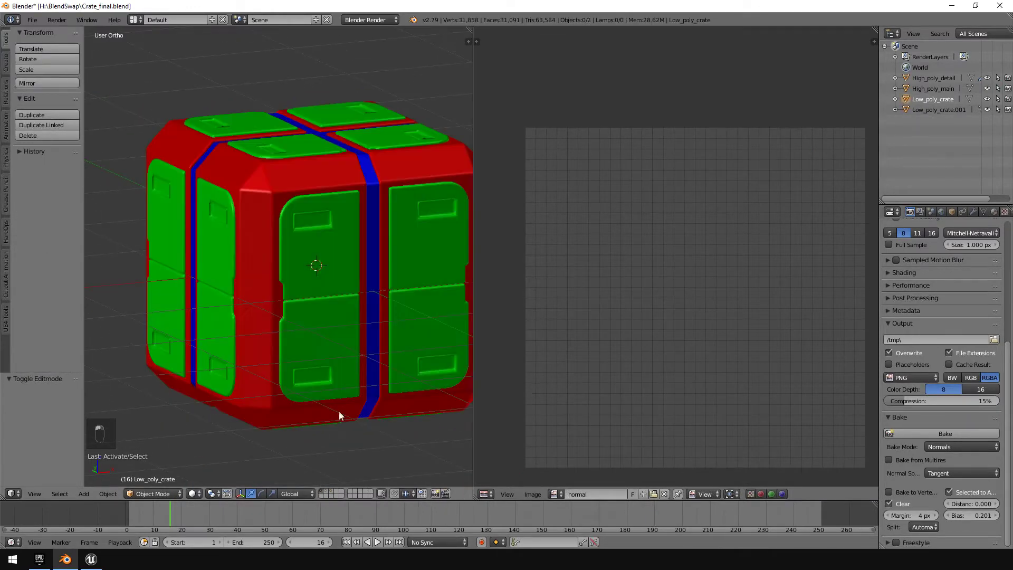
# - Try moving the green High_poly_detail panels away from the crate body
pyautogui.rightClick(316, 188)
pyautogui.moveTo(292, 303); pyautogui.dragTo(316, 328, button='middle')
pyautogui.rightClick(271, 314)
pyautogui.scroll(-3, 298, 282)
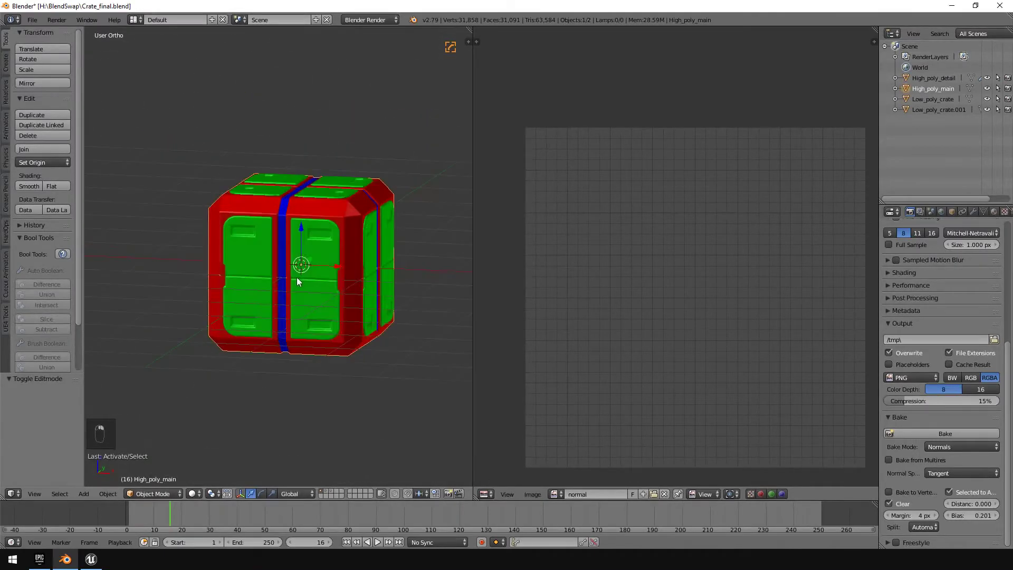
pyautogui.rightClick(336, 182)
pyautogui.press('g')
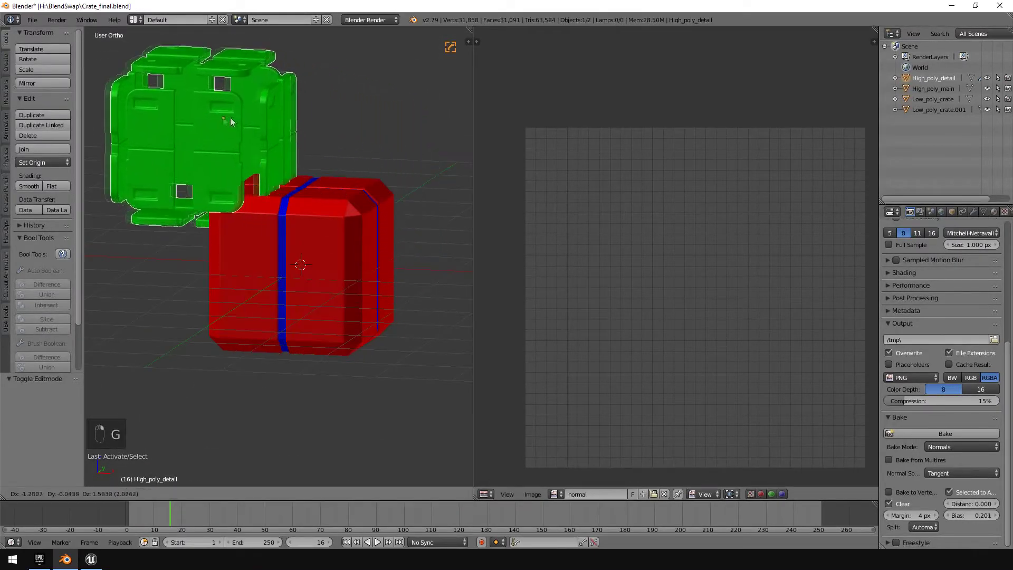
pyautogui.rightClick(187, 106)
# - Try moving the red High_poly_main body independently of the green panels
pyautogui.moveTo(331, 209); pyautogui.dragTo(335, 240, button='middle')
pyautogui.rightClick(335, 241)
pyautogui.press('g')
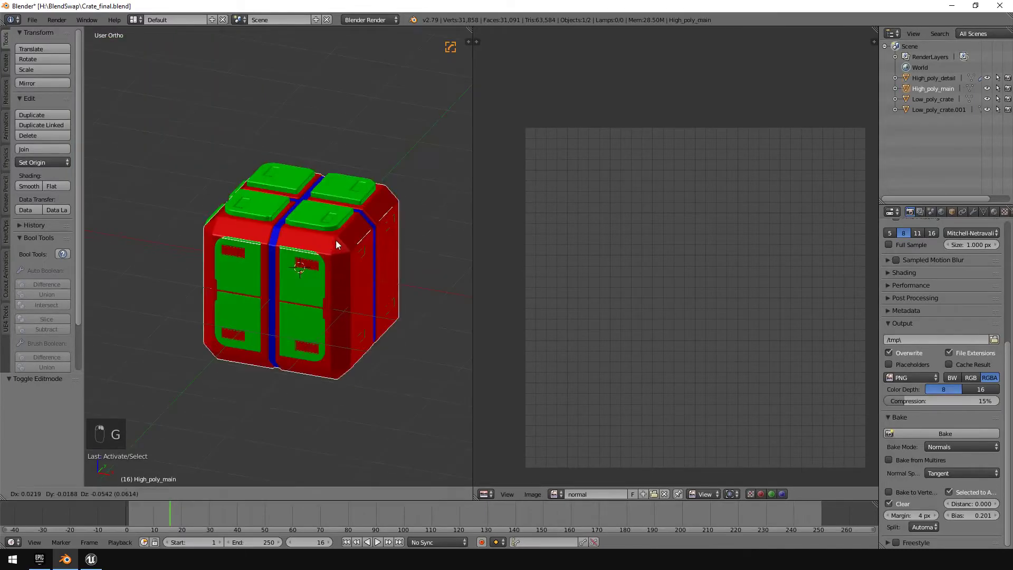
pyautogui.rightClick(399, 233)
pyautogui.scroll(5, 296, 322)
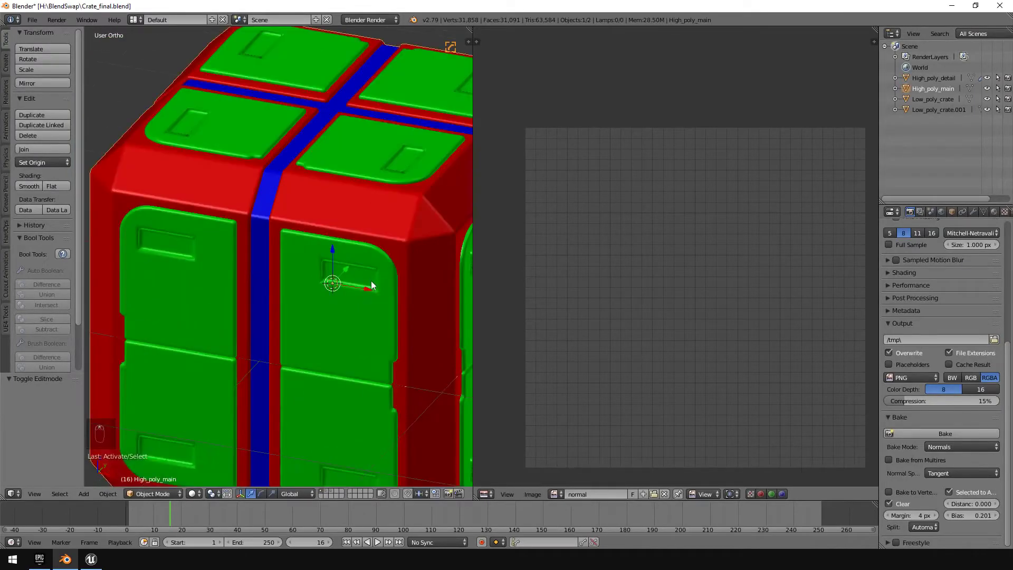
pyautogui.moveTo(294, 322); pyautogui.dragTo(367, 208, button='middle')
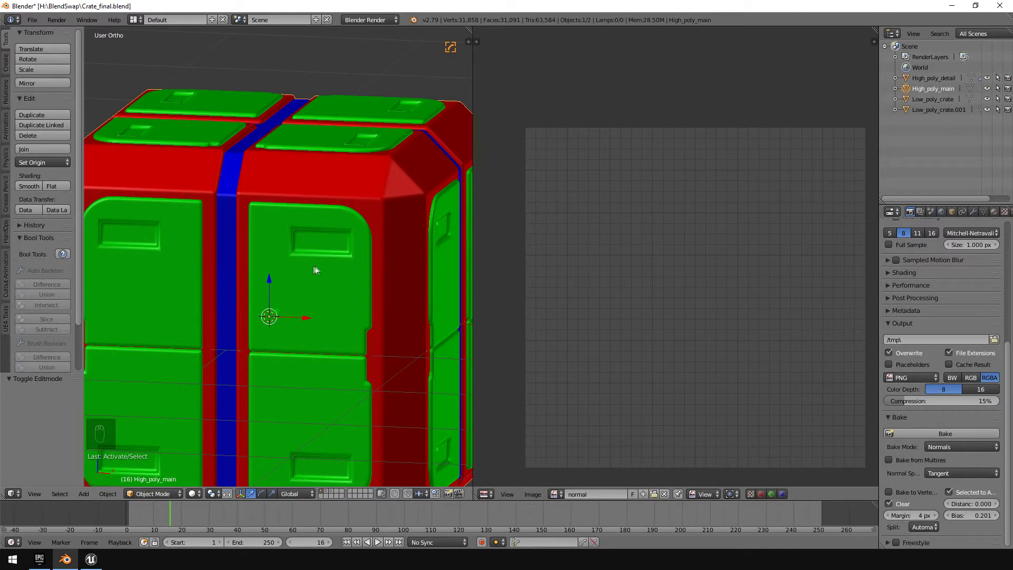
pyautogui.moveTo(368, 188)
pyautogui.mouseDown(button='middle')
pyautogui.moveTo(366, 170)
pyautogui.moveTo(369, 196)
pyautogui.mouseUp(button='middle')
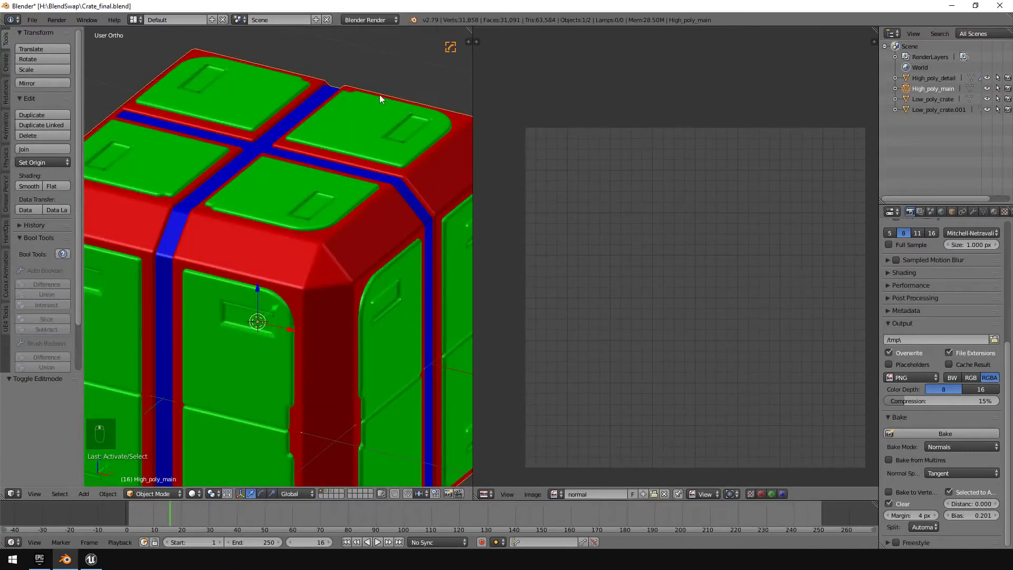
# - Switch the viewport to the low-poly layer and select Low_poly_crate
pyautogui.moveTo(378, 93); pyautogui.dragTo(336, 109, button='middle')
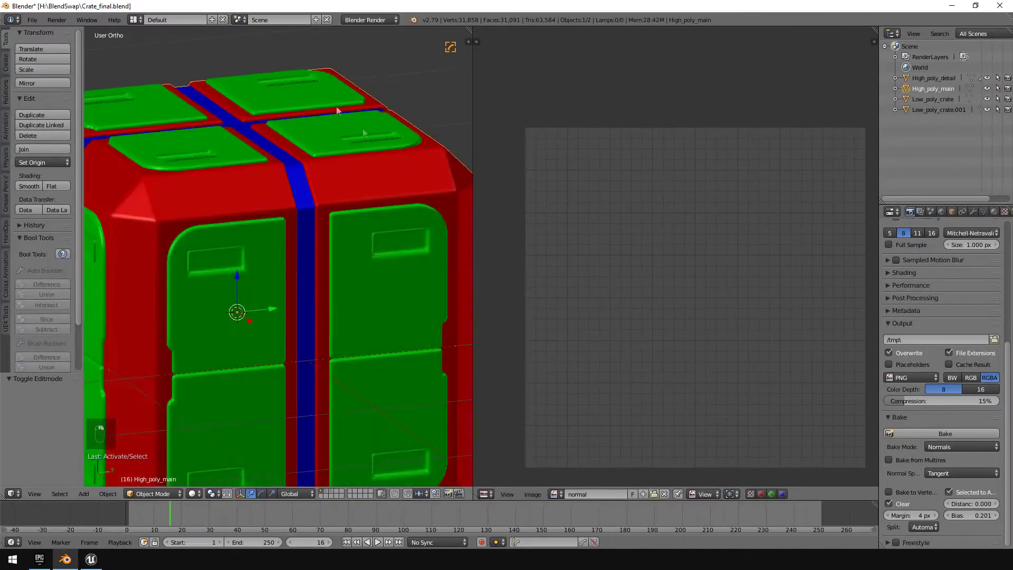
pyautogui.moveTo(204, 225); pyautogui.dragTo(262, 221, button='middle')
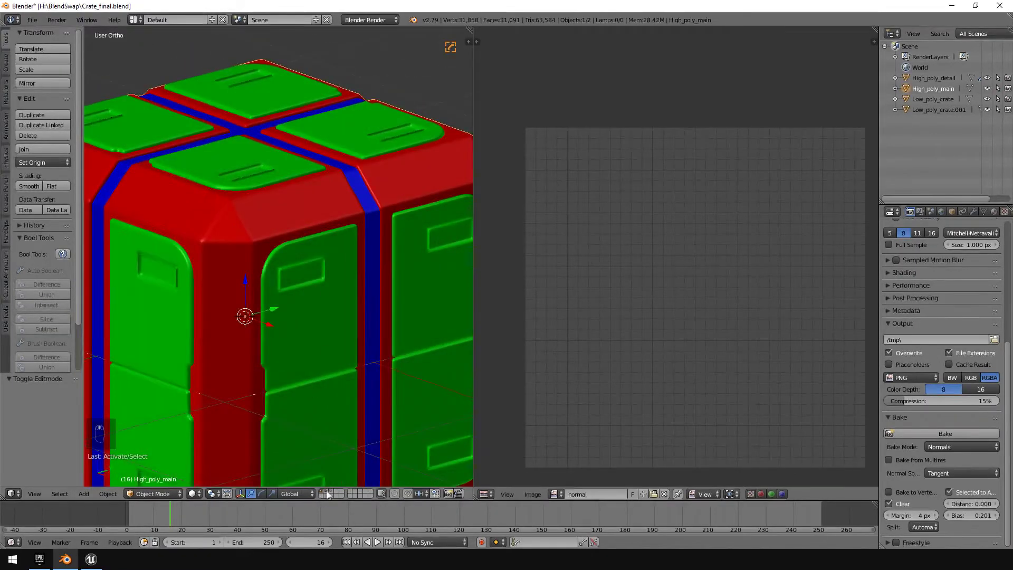
pyautogui.press('h')
pyautogui.scroll(-5, 259, 336)
pyautogui.moveTo(277, 313); pyautogui.dragTo(293, 308, button='middle')
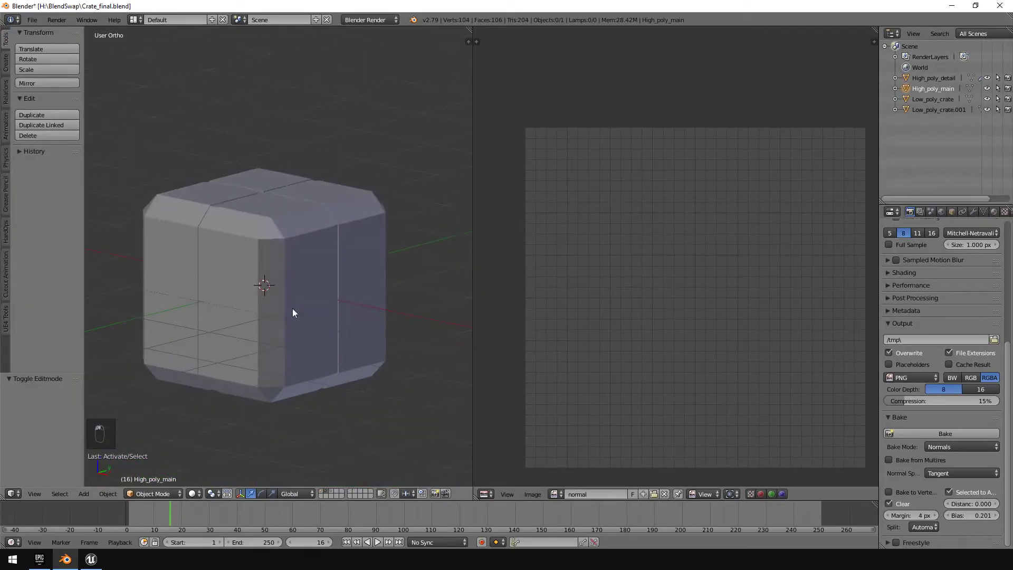
pyautogui.rightClick(267, 226)
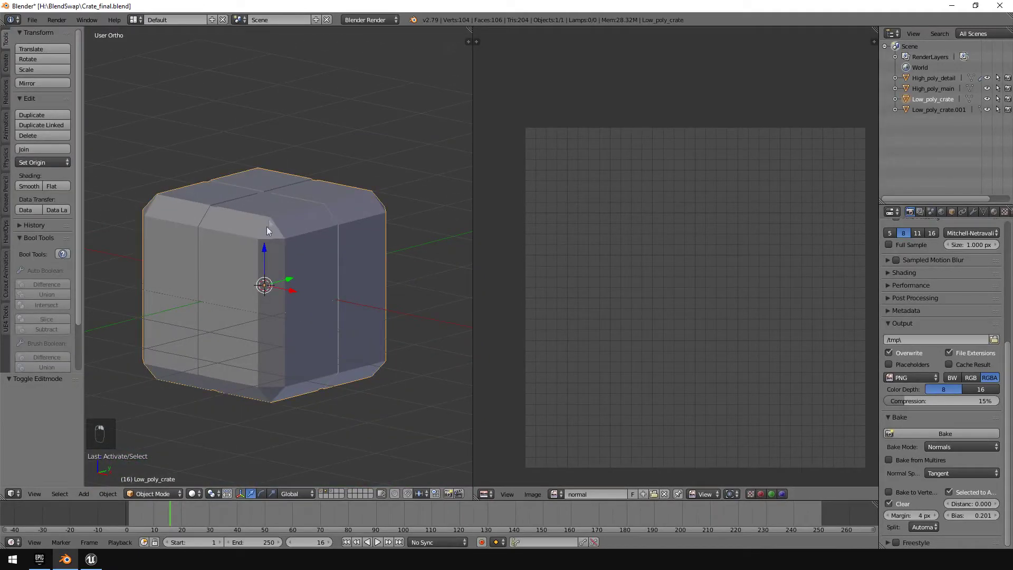
# - Apply smooth shading to Low_poly_crate and turn off Auto Smooth in its mesh normals settings
pyautogui.click(981, 212)
pyautogui.click(912, 279)
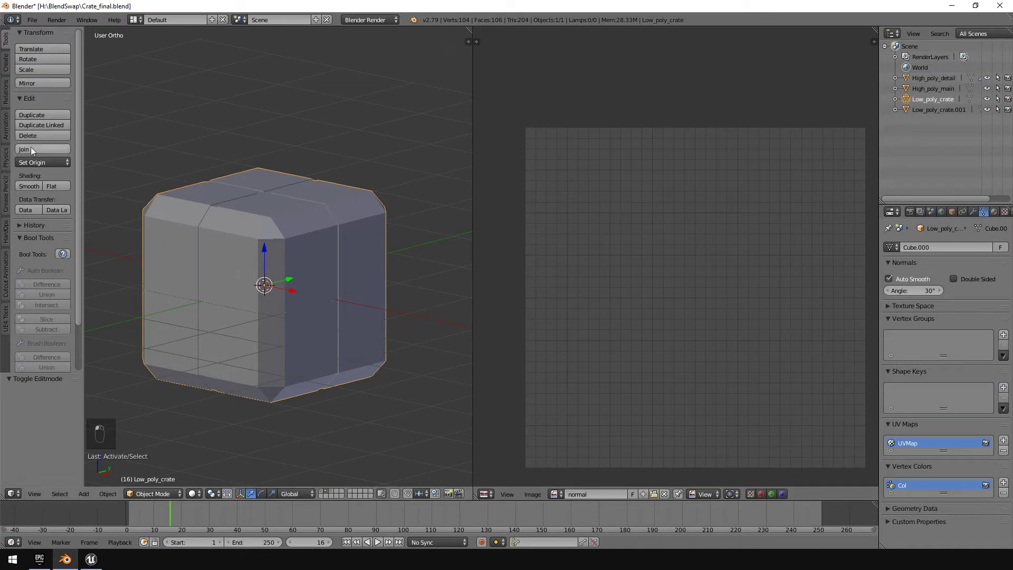
pyautogui.click(29, 187)
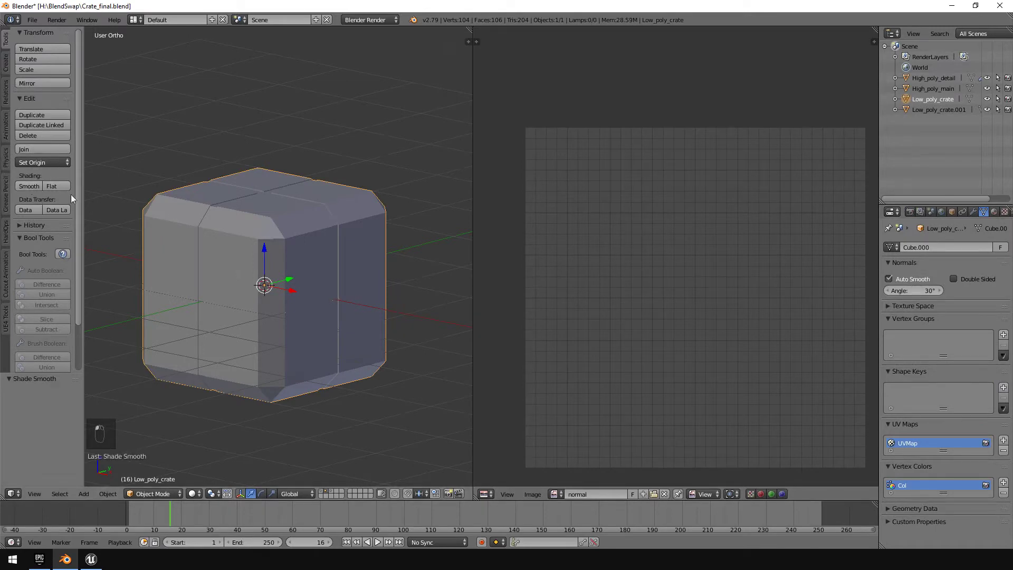
pyautogui.click(910, 280)
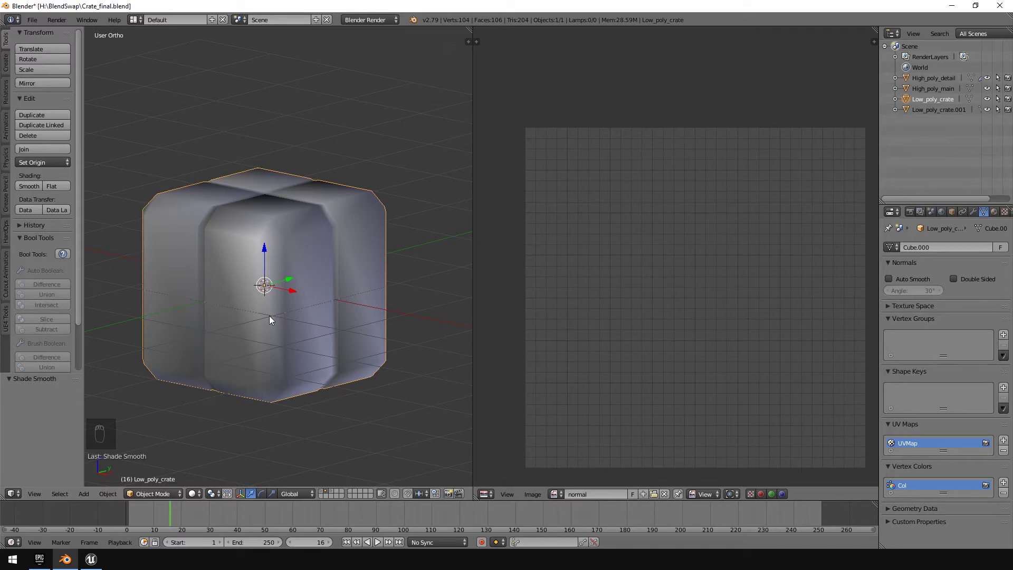
# - Show the high-poly layer, select High_poly_detail and inspect the shading of the high-poly crate up close
pyautogui.click(320, 491)
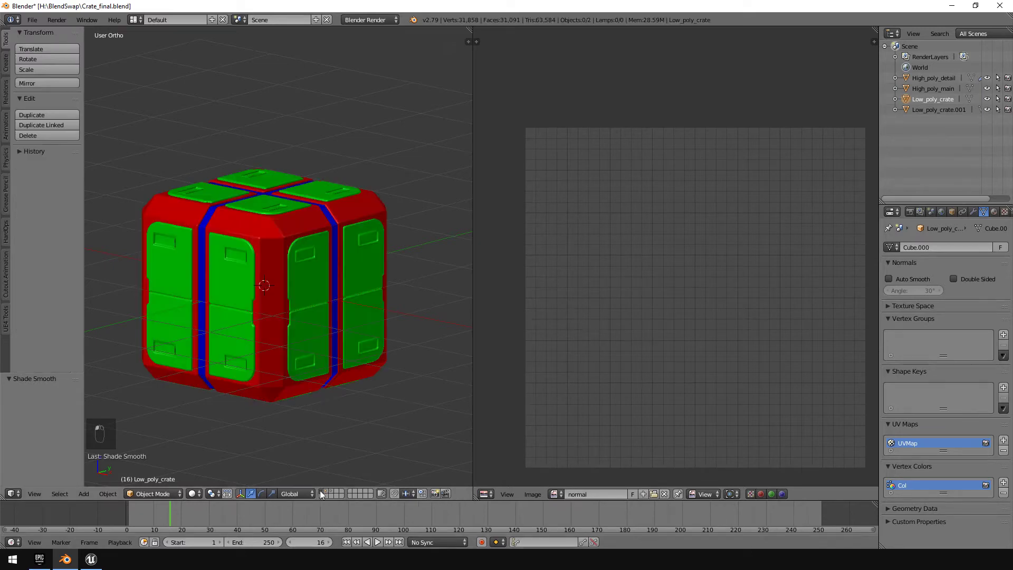
pyautogui.rightClick(291, 211)
pyautogui.scroll(3, 306, 290)
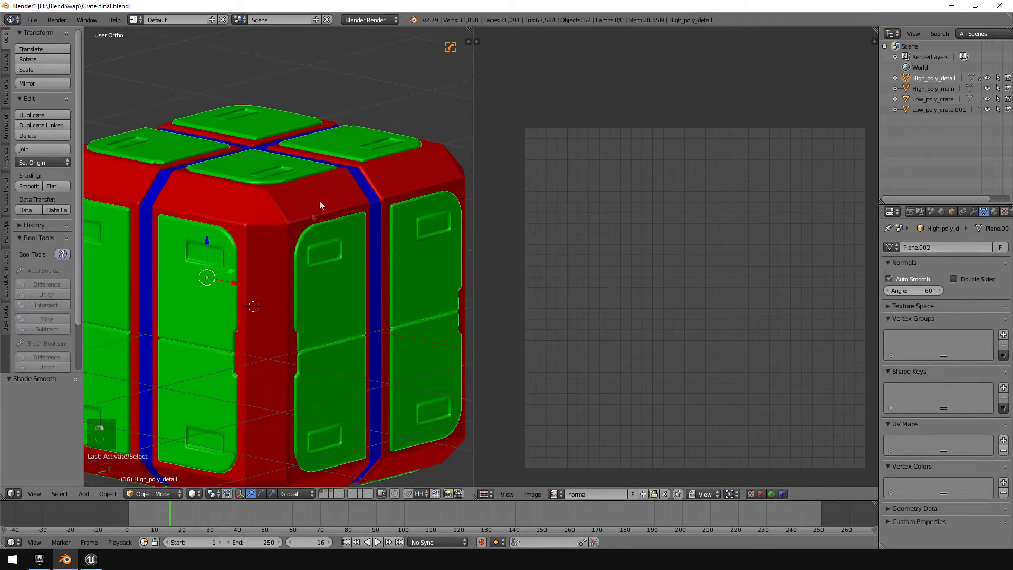
pyautogui.moveTo(319, 201); pyautogui.dragTo(306, 138, button='middle')
pyautogui.moveTo(311, 264); pyautogui.dragTo(308, 316, button='middle')
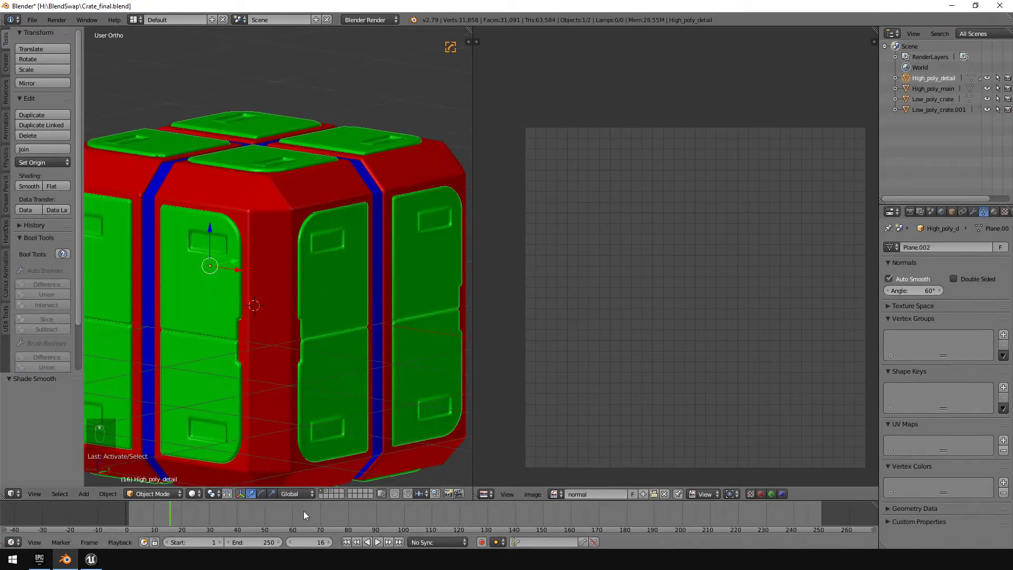
# - Return to the low-poly layer, select Low_poly_crate and enter Edit Mode to show its UV layout
pyautogui.click(327, 491)
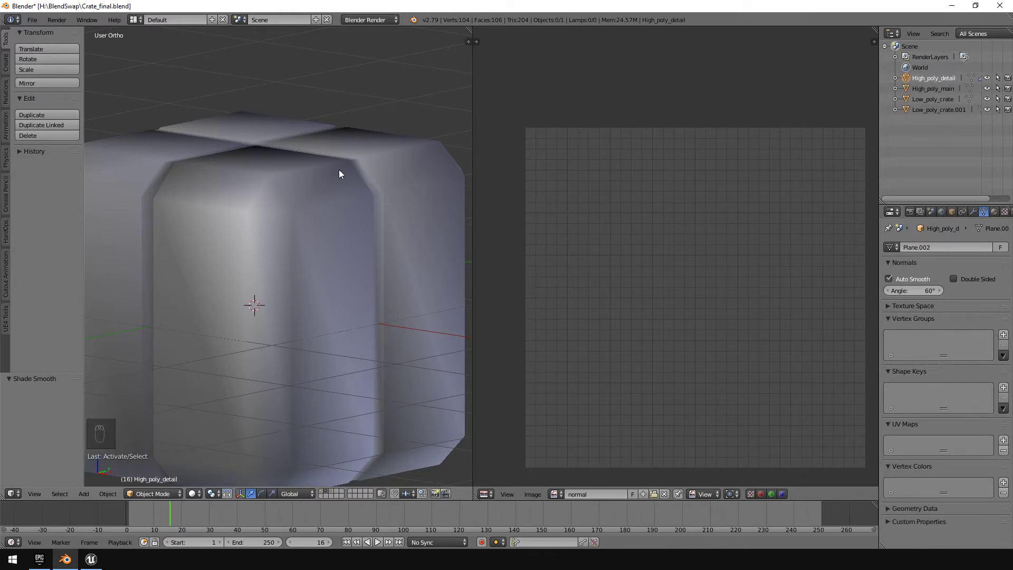
pyautogui.scroll(-3, 322, 184)
pyautogui.rightClick(311, 263)
pyautogui.press('Tab')
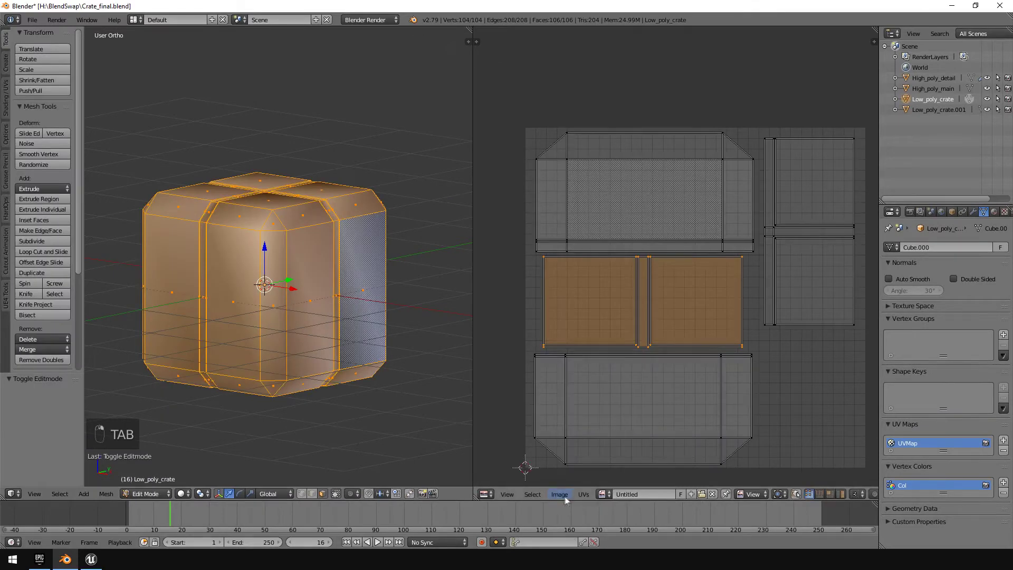
# - Create a new blank image named Normalmap at 2048 by 2048 px for the low-poly UVs
pyautogui.click(565, 496)
pyautogui.click(566, 481)
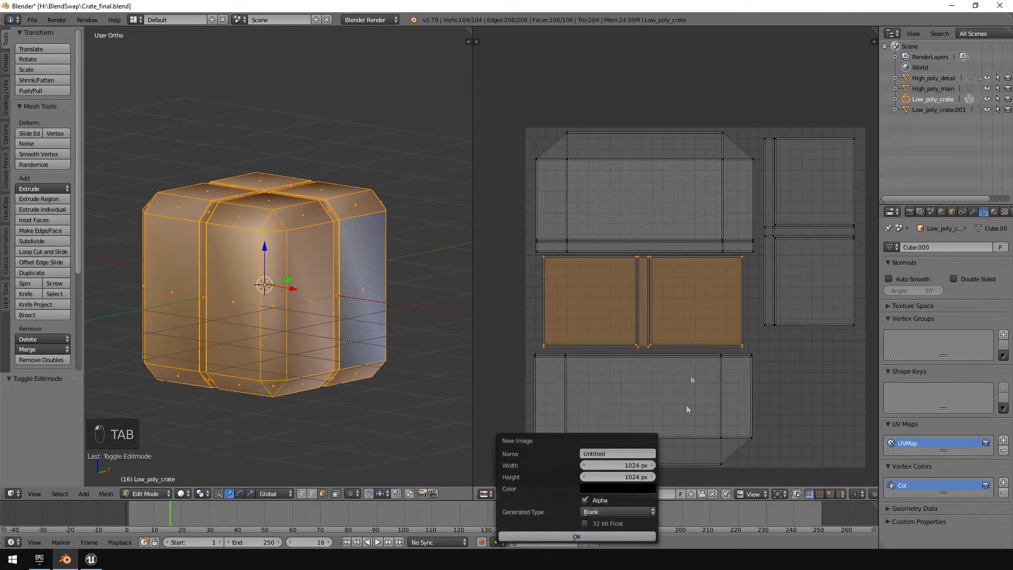
pyautogui.click(629, 463)
pyautogui.write('2048')
pyautogui.press('Tab')
pyautogui.write('2')
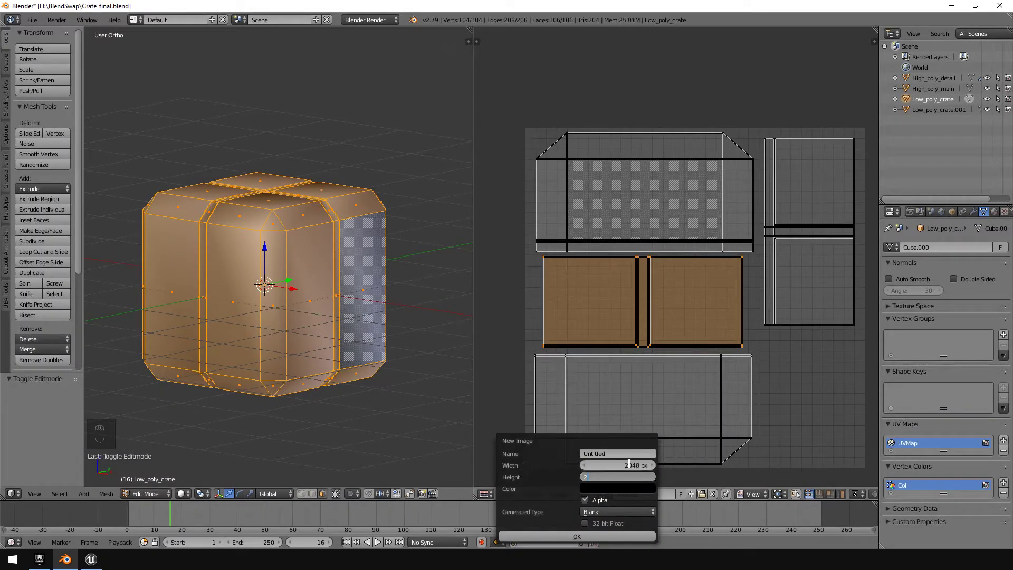
pyautogui.write('048')
pyautogui.click(622, 453)
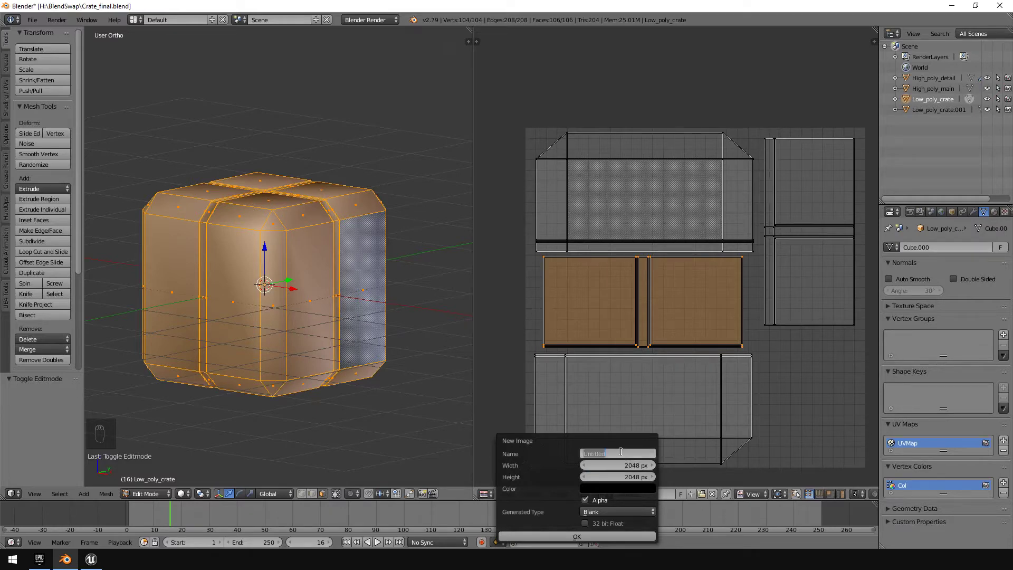
pyautogui.write('Na')
pyautogui.press('Return')
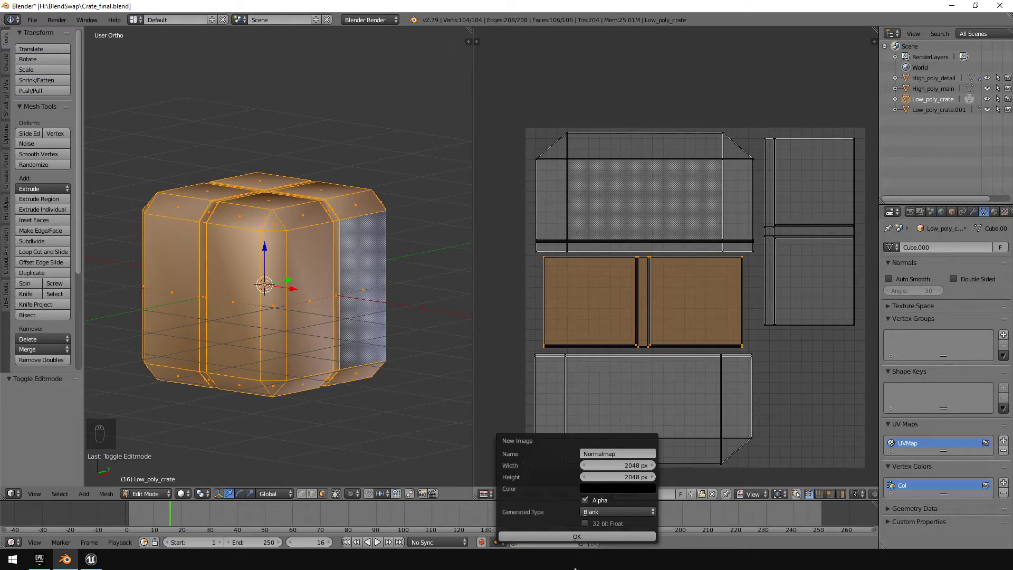
pyautogui.click(567, 536)
# - Check that Normalmap is assigned to Low_poly_crate's UVs by toggling Edit Mode, finishing in Object Mode
pyautogui.scroll(-5, 659, 277)
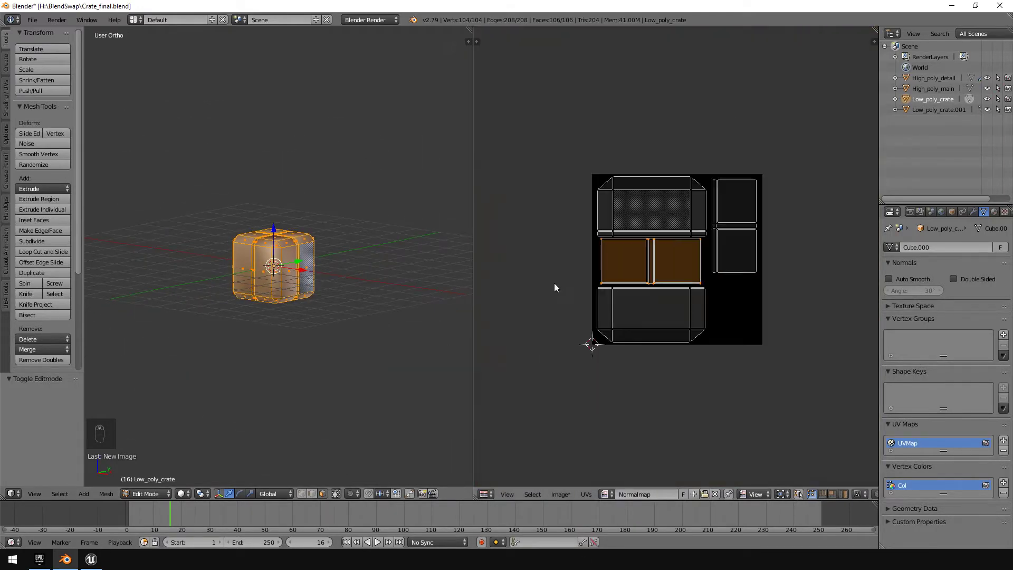
pyautogui.scroll(6, 307, 265)
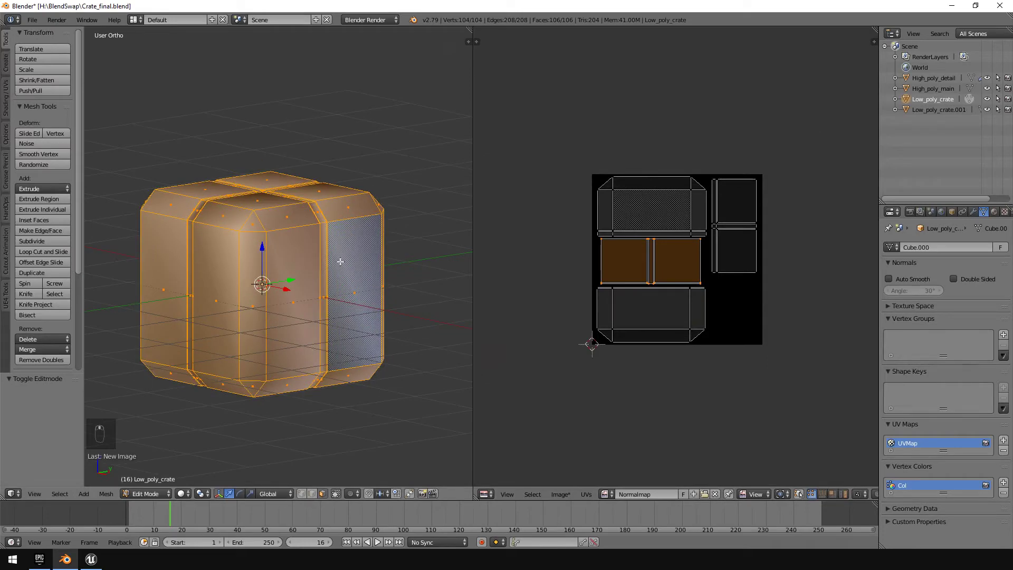
pyautogui.press('Tab')
pyautogui.press('Tab')
pyautogui.press('Tab')
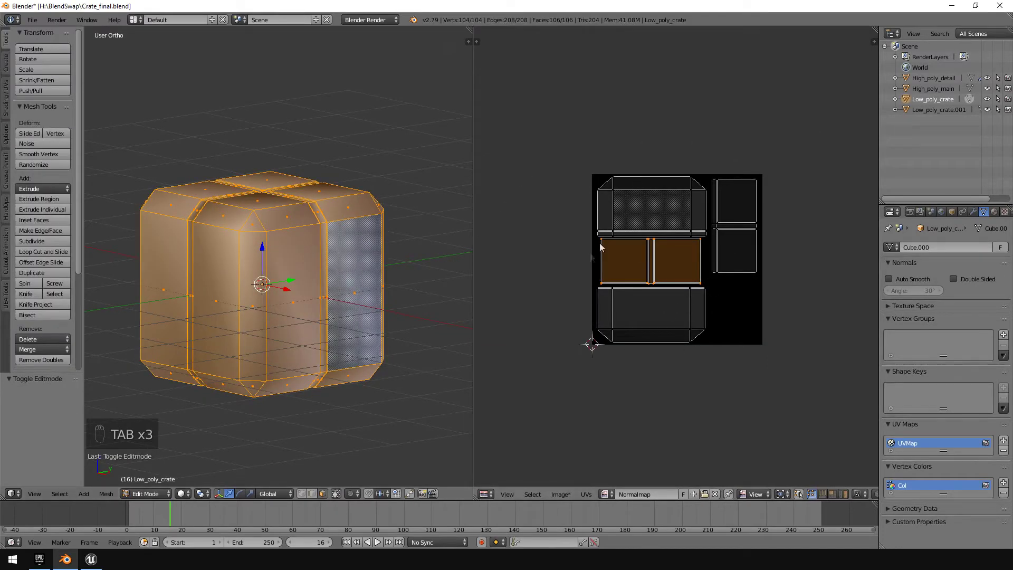
pyautogui.press('Tab')
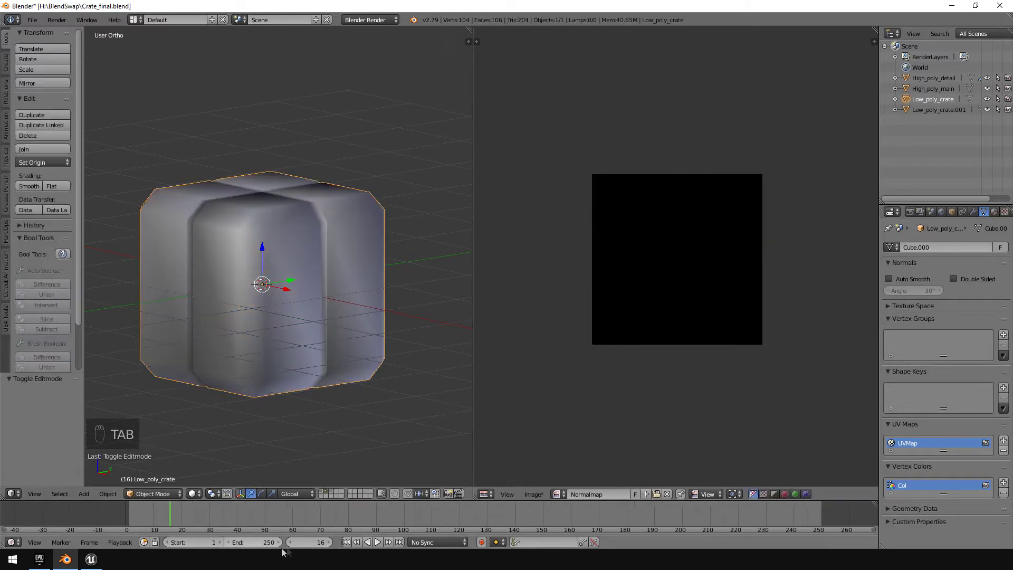
# - Compare the high-poly and low-poly layers, and try moving the green High_poly_detail panels off the crate
pyautogui.click(321, 492)
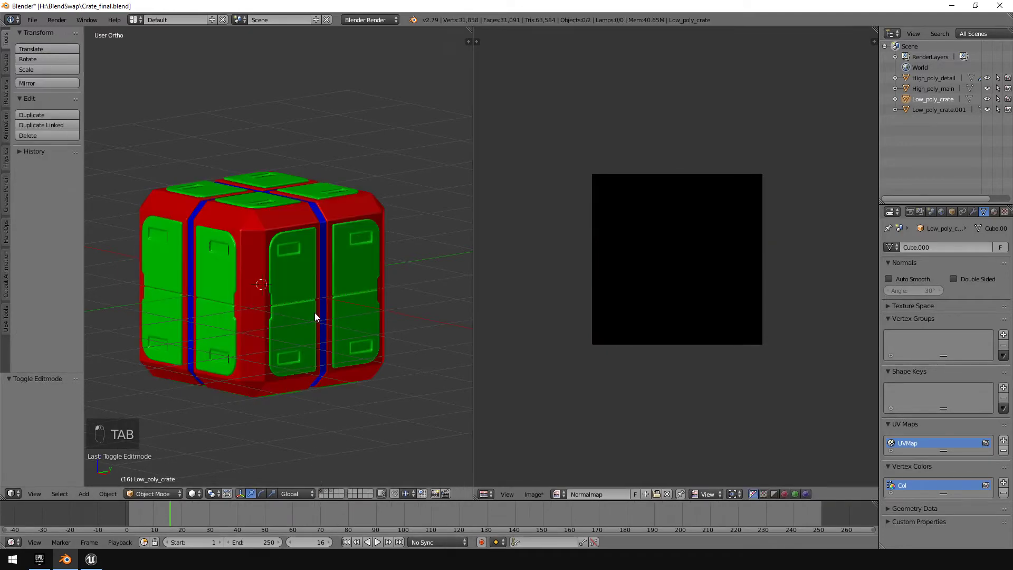
pyautogui.click(324, 492)
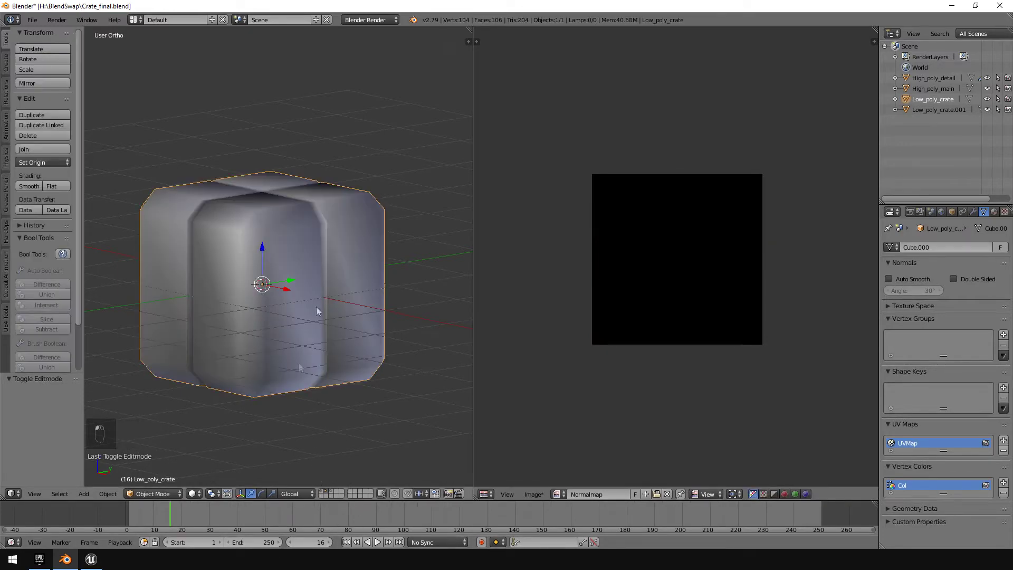
pyautogui.click(324, 493)
pyautogui.click(242, 175)
pyautogui.press('g')
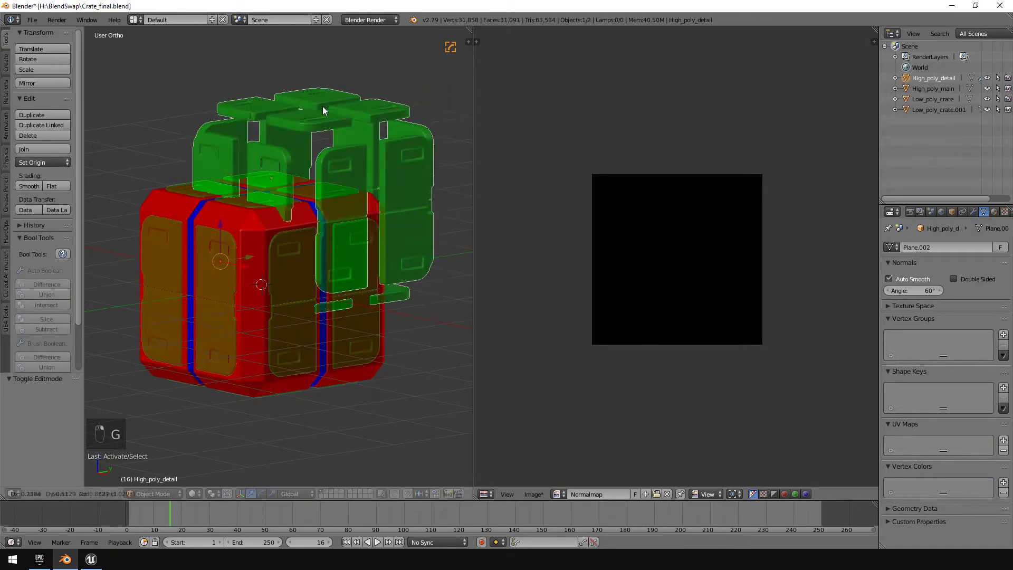
pyautogui.rightClick(323, 110)
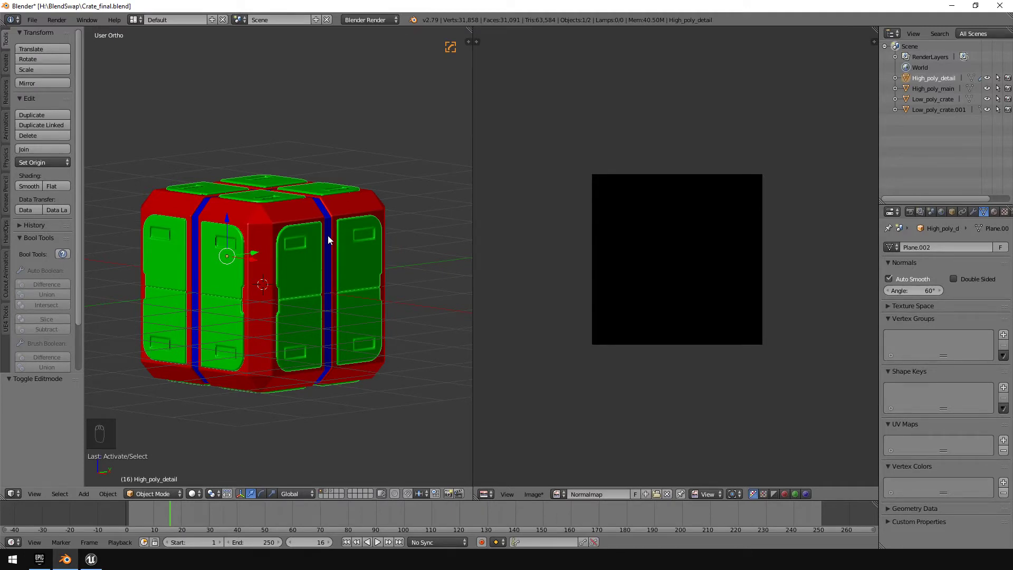
# - Display the low-poly crate alone and overlaid with the high-poly parts, and return to the high-poly layer only
pyautogui.click(325, 492)
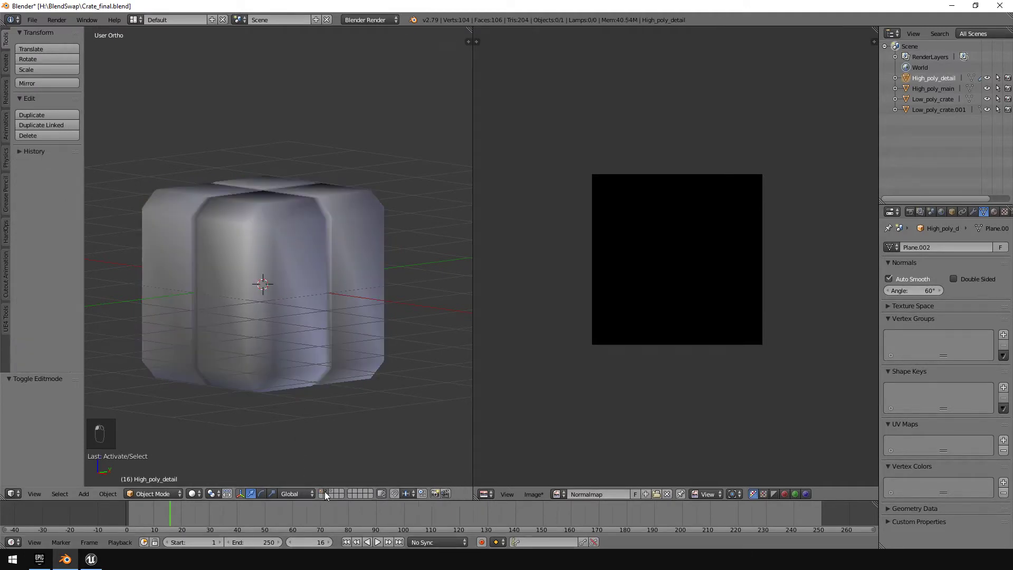
pyautogui.click(321, 491)
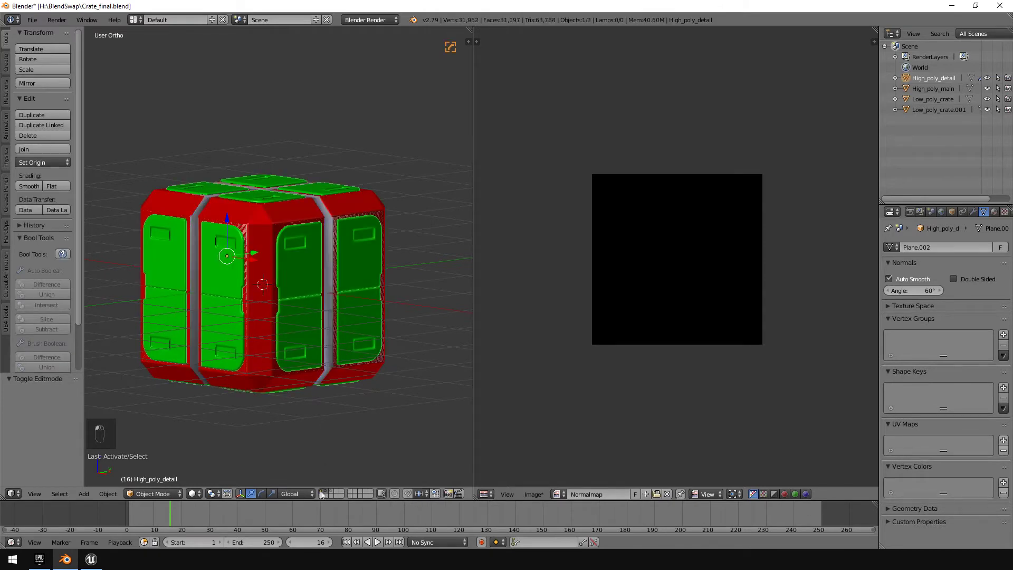
pyautogui.click(325, 494)
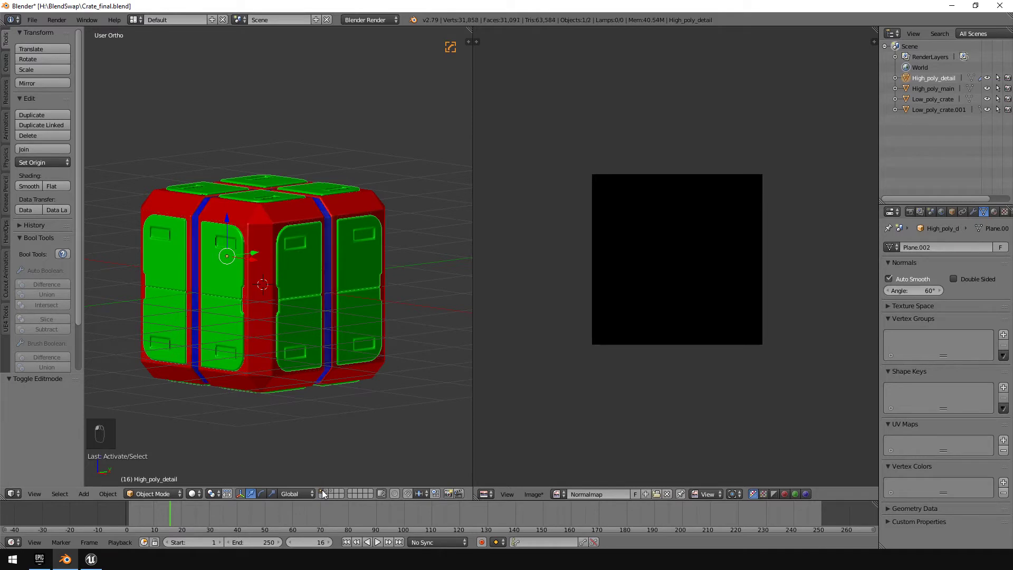
# - Select High_poly_detail and add High_poly_main to the selection
pyautogui.moveTo(309, 314); pyautogui.dragTo(299, 188, button='middle')
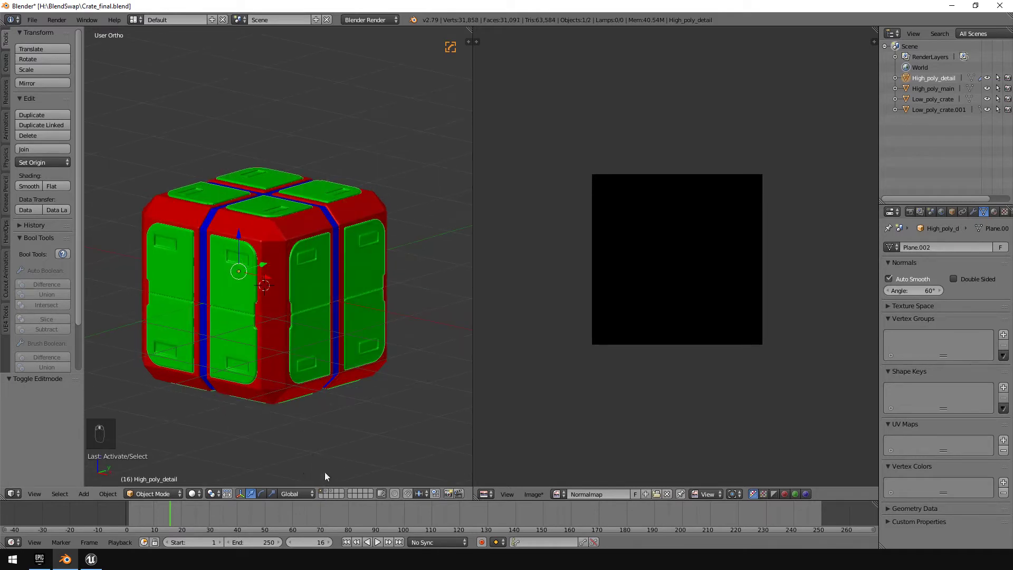
pyautogui.rightClick(318, 189)
pyautogui.moveTo(322, 195); pyautogui.dragTo(303, 187, button='middle')
pyautogui.rightClick(305, 192)
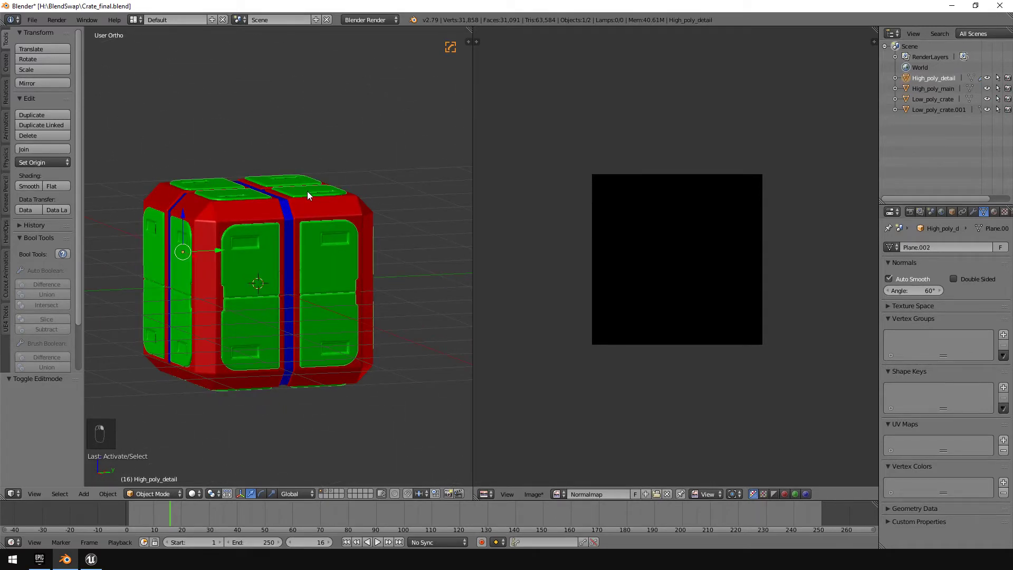
pyautogui.keyDown('shift'); pyautogui.rightClick(349, 211); pyautogui.keyUp('shift')
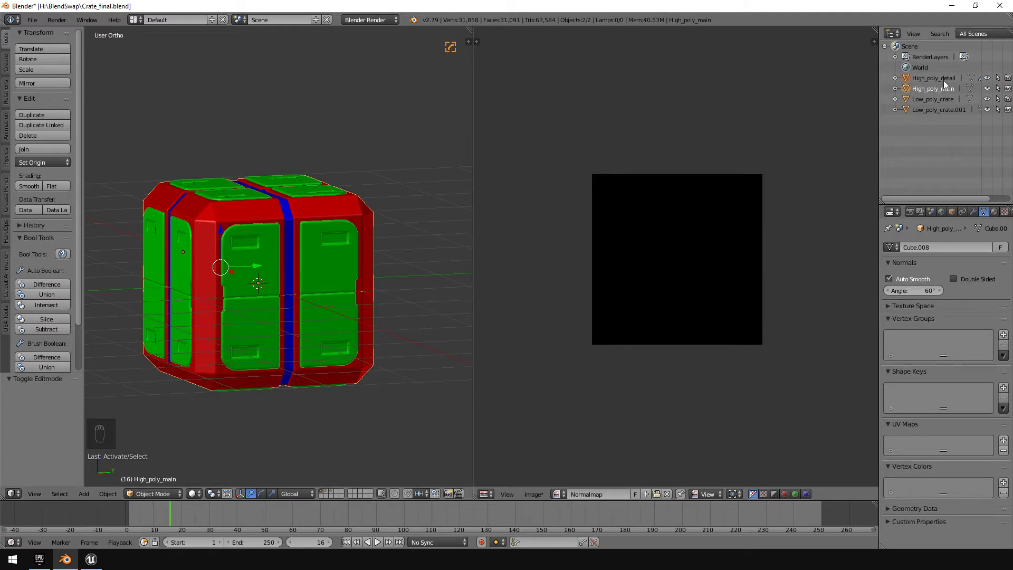
# - Show the low-poly layer together with the high-poly one and add Low_poly_crate to the selection as the active object
pyautogui.moveTo(375, 303); pyautogui.dragTo(390, 315, button='middle')
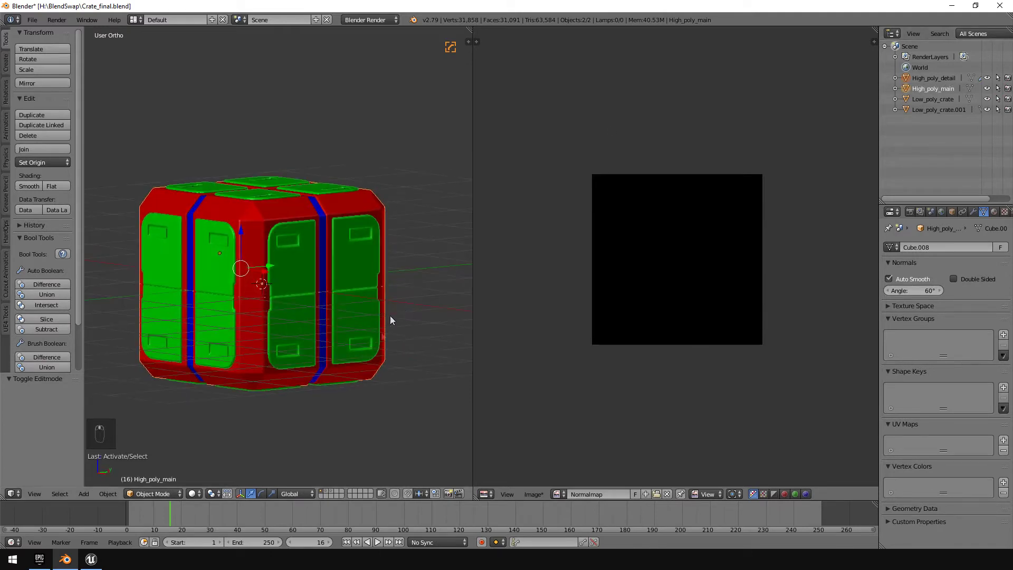
pyautogui.keyDown('shift'); pyautogui.click(327, 492); pyautogui.keyUp('shift')
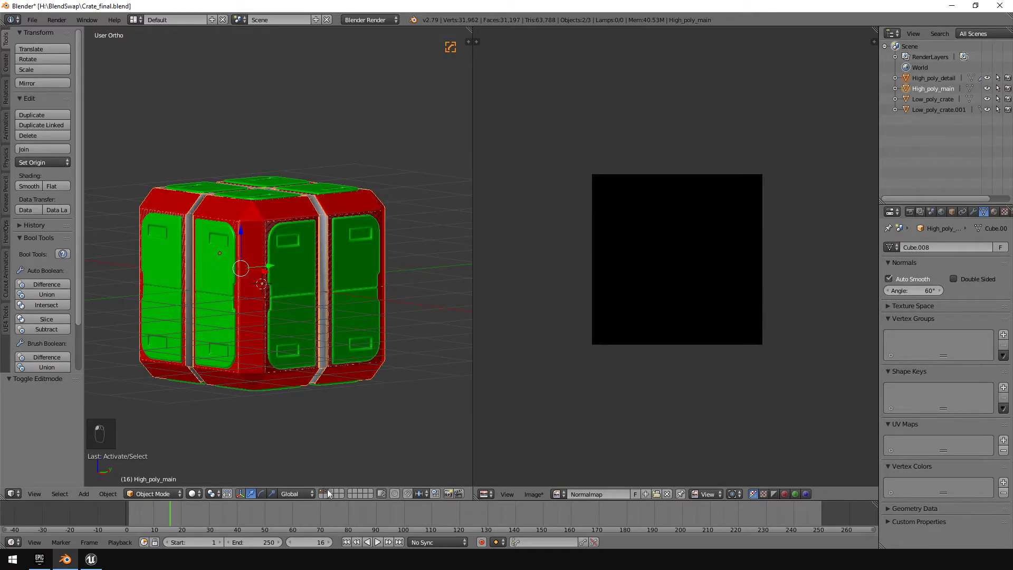
pyautogui.keyDown('shift'); pyautogui.rightClick(320, 242); pyautogui.keyUp('shift')
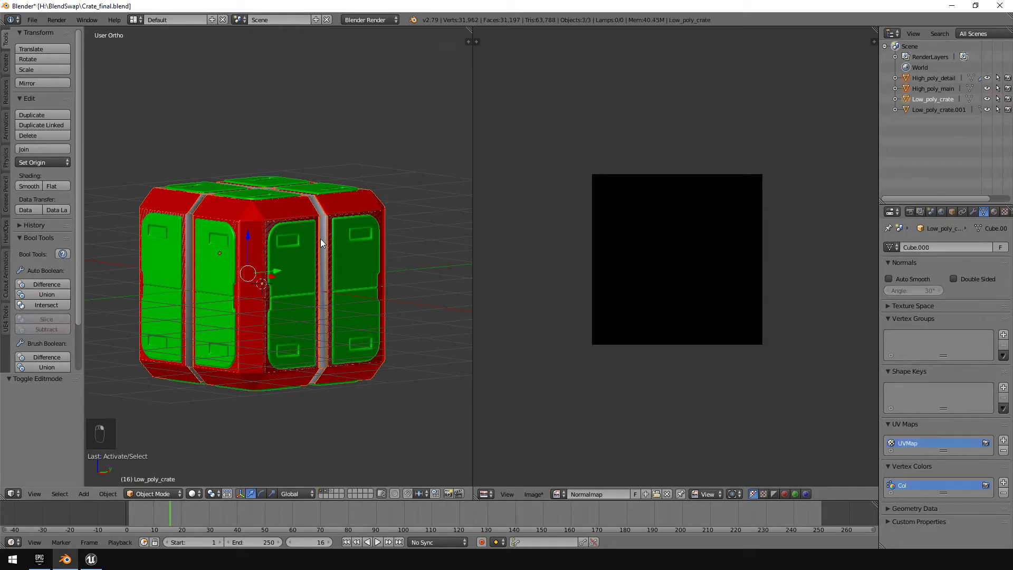
# - Bake the tangent-space normals of the selected high-poly parts onto Low_poly_crate and inspect the baked normal map
pyautogui.click(910, 212)
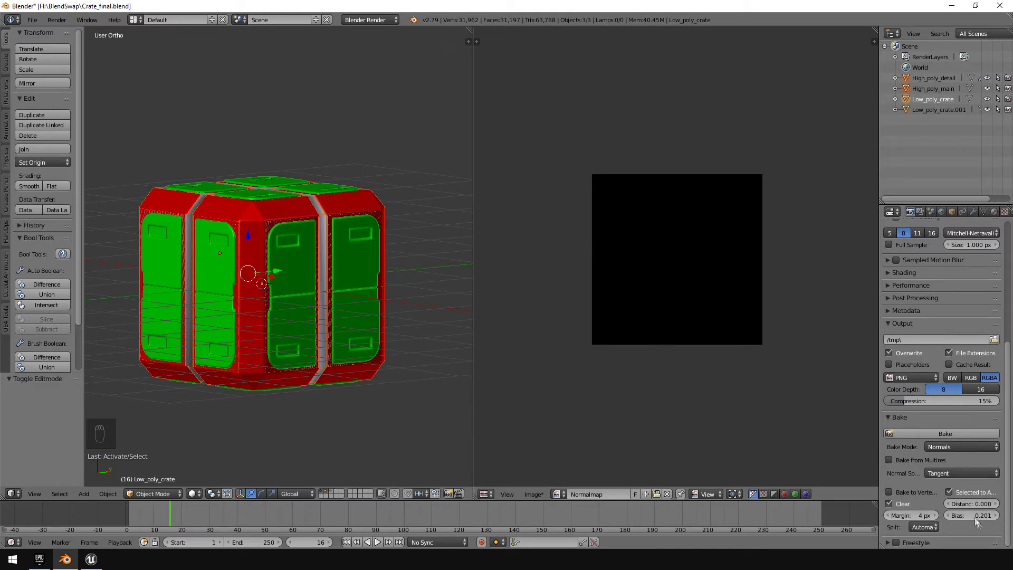
pyautogui.scroll(8, 254, 315)
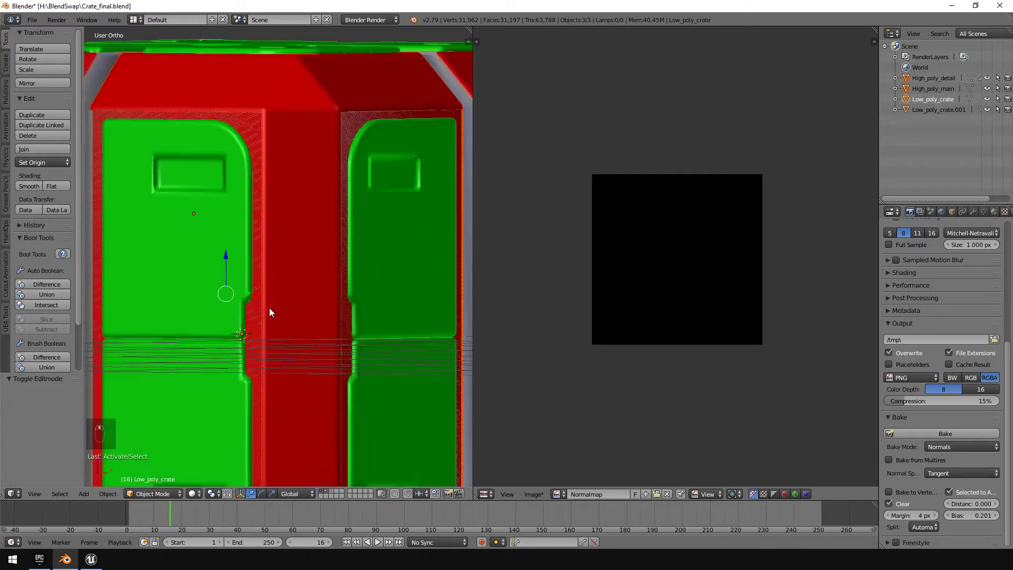
pyautogui.moveTo(252, 198); pyautogui.dragTo(318, 213, button='middle')
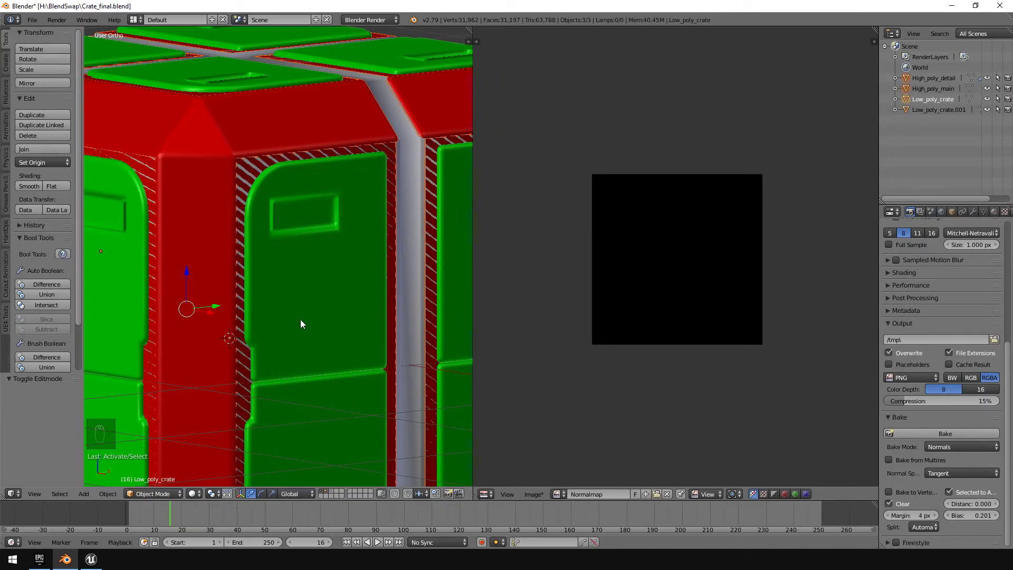
pyautogui.scroll(-6, 305, 194)
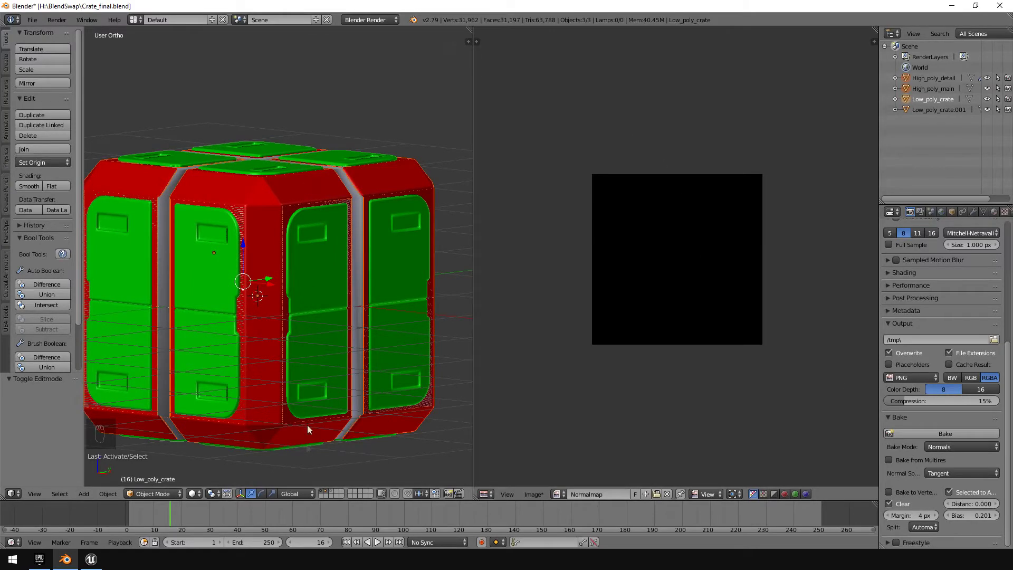
pyautogui.click(942, 435)
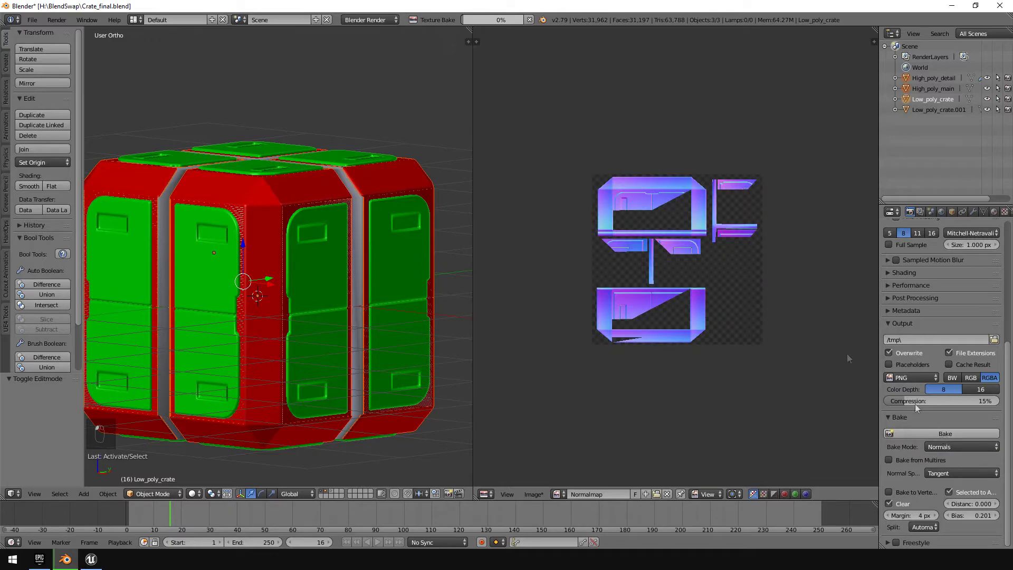
pyautogui.scroll(5, 698, 314)
pyautogui.scroll(2, 700, 317)
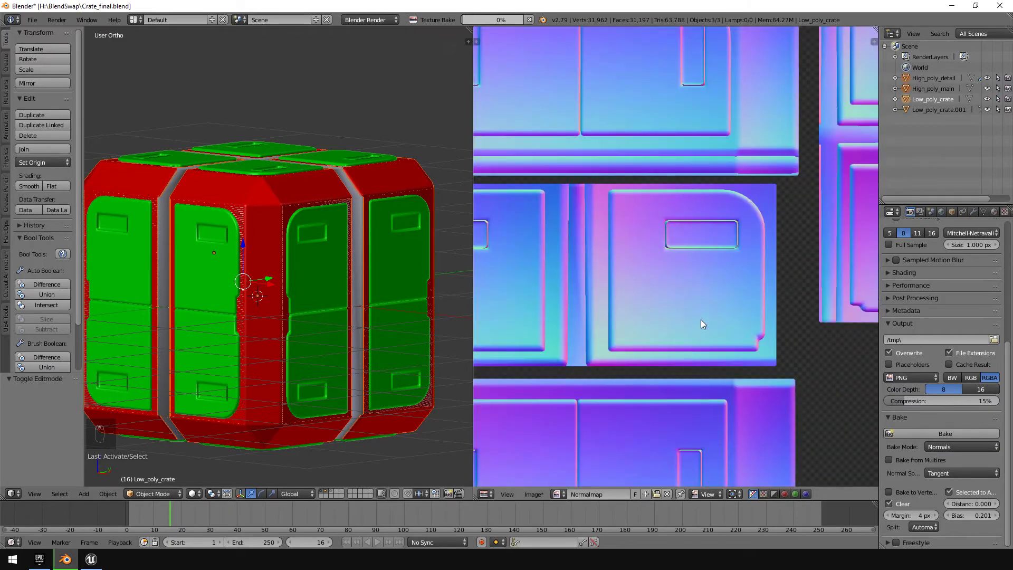
pyautogui.scroll(-2, 714, 308)
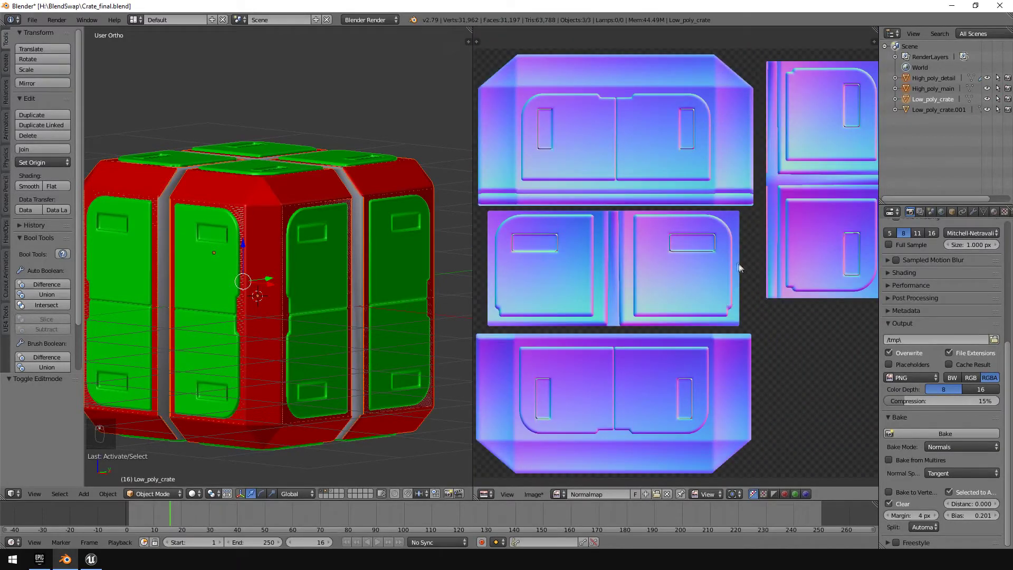
pyautogui.moveTo(738, 263); pyautogui.dragTo(744, 253, button='middle')
# - Show only the low-poly layer and select Low_poly_crate
pyautogui.rightClick(363, 173)
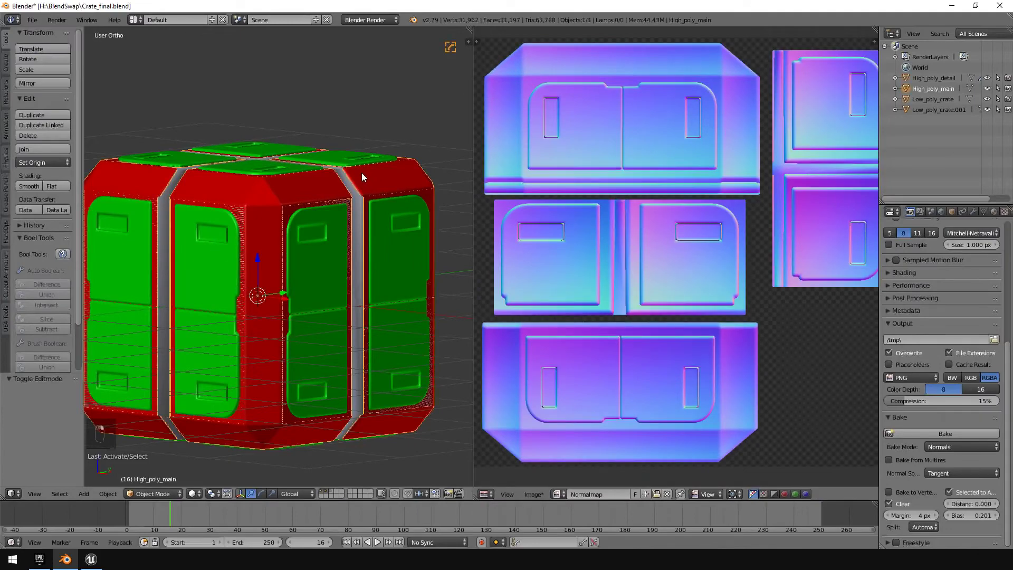
pyautogui.moveTo(362, 173); pyautogui.dragTo(384, 209, button='middle')
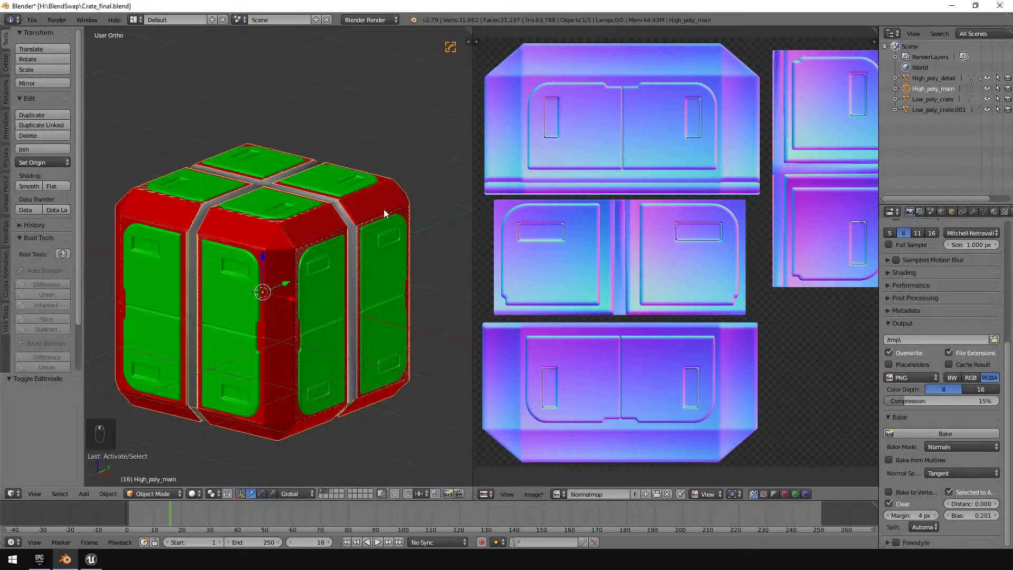
pyautogui.click(330, 493)
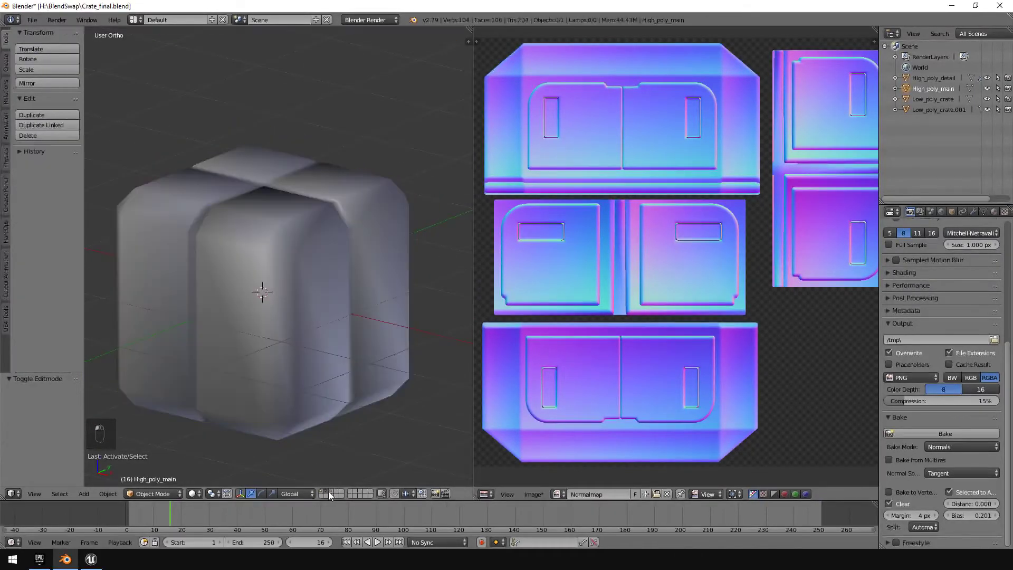
pyautogui.rightClick(326, 191)
pyautogui.moveTo(333, 262); pyautogui.dragTo(300, 220, button='middle')
# - Save the baked normal map image as sci_crate_Normalmap.png in H:\BlendSwap
pyautogui.click(533, 494)
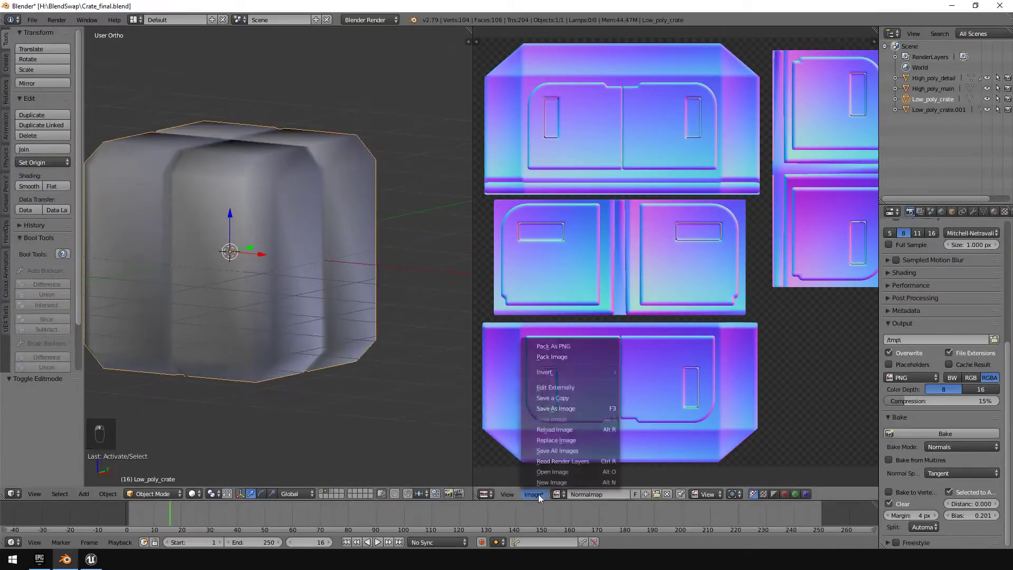
pyautogui.click(572, 408)
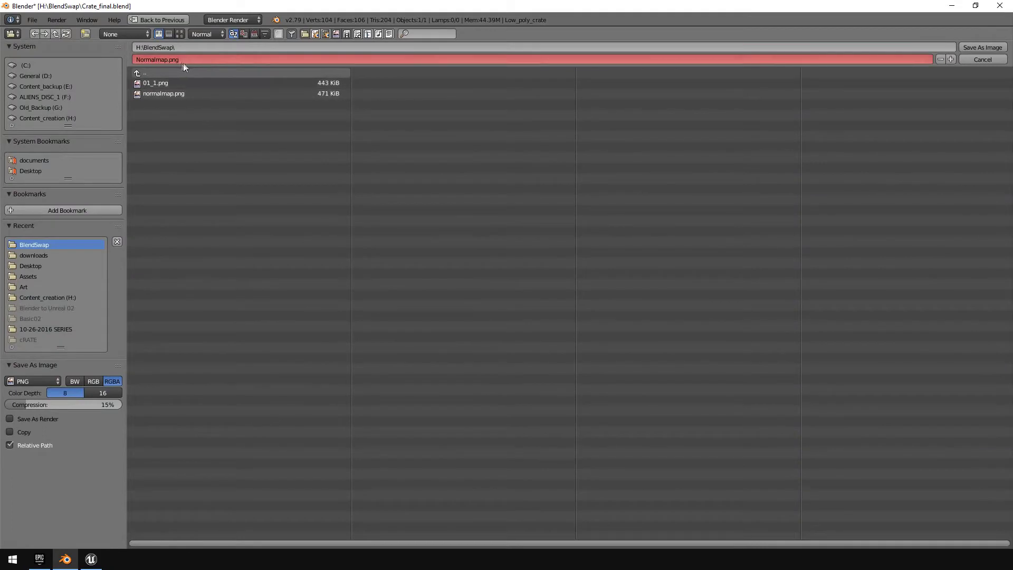
pyautogui.click(169, 59)
pyautogui.click(169, 60)
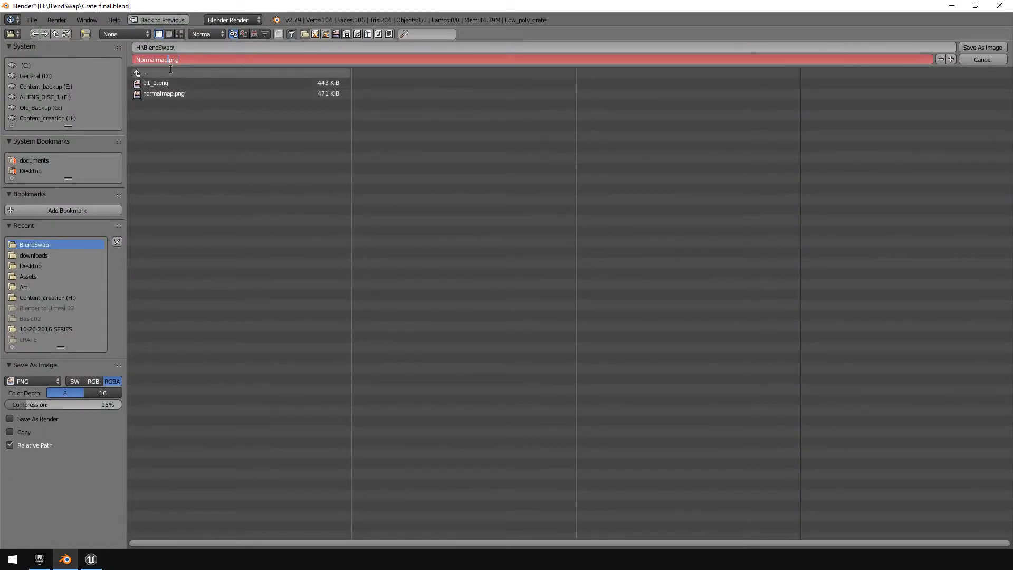
pyautogui.press('Home')
pyautogui.write('sci_crate_')
pyautogui.press('Return')
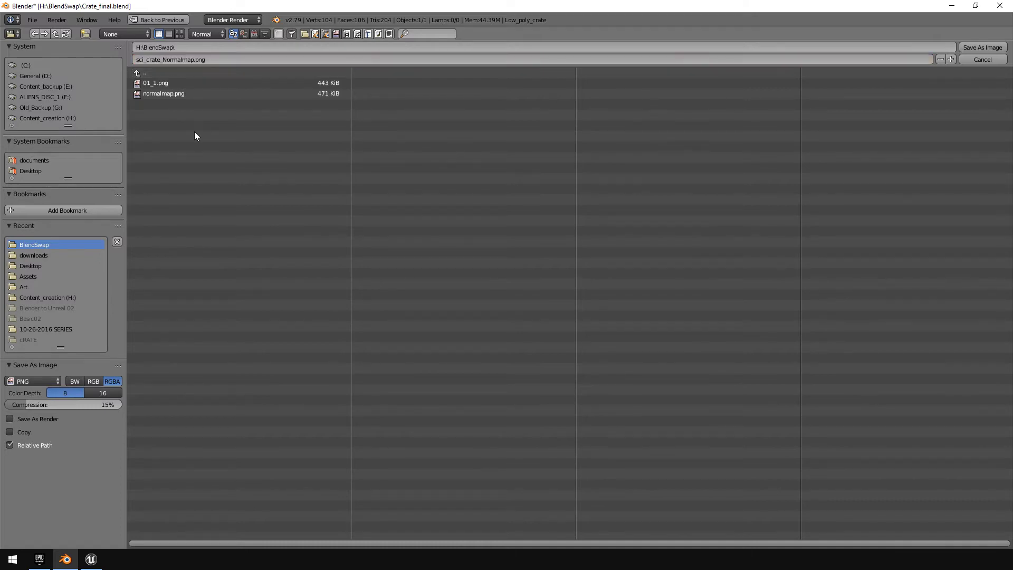
pyautogui.click(977, 47)
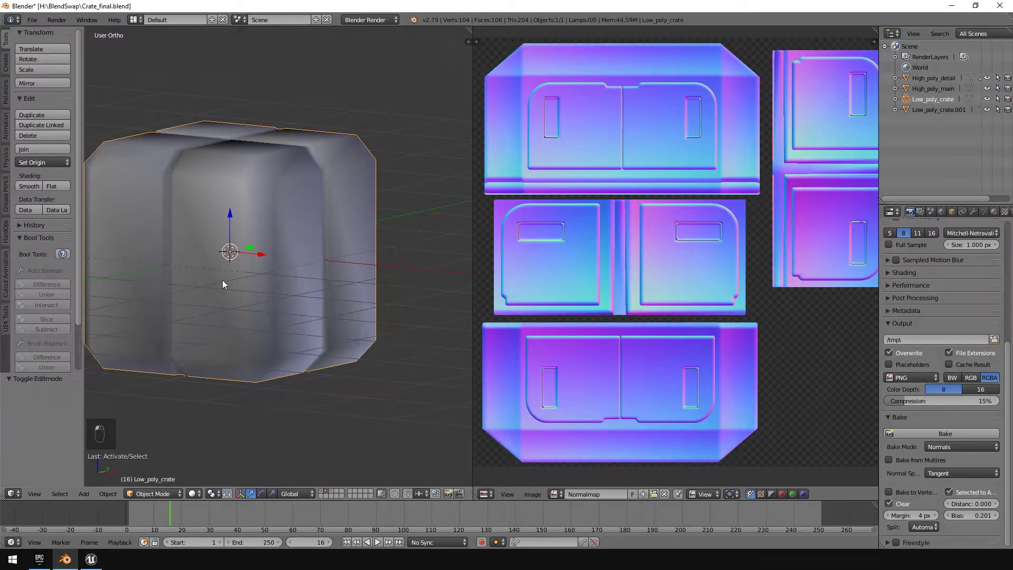
# - Apply smooth shading to Low_poly_crate and export the model to H:\BlendSwap as scifi_smooth.fbx
pyautogui.keyDown('shift'); pyautogui.moveTo(222, 236); pyautogui.dragTo(250, 255, button='middle'); pyautogui.keyUp('shift')
pyautogui.click(29, 186)
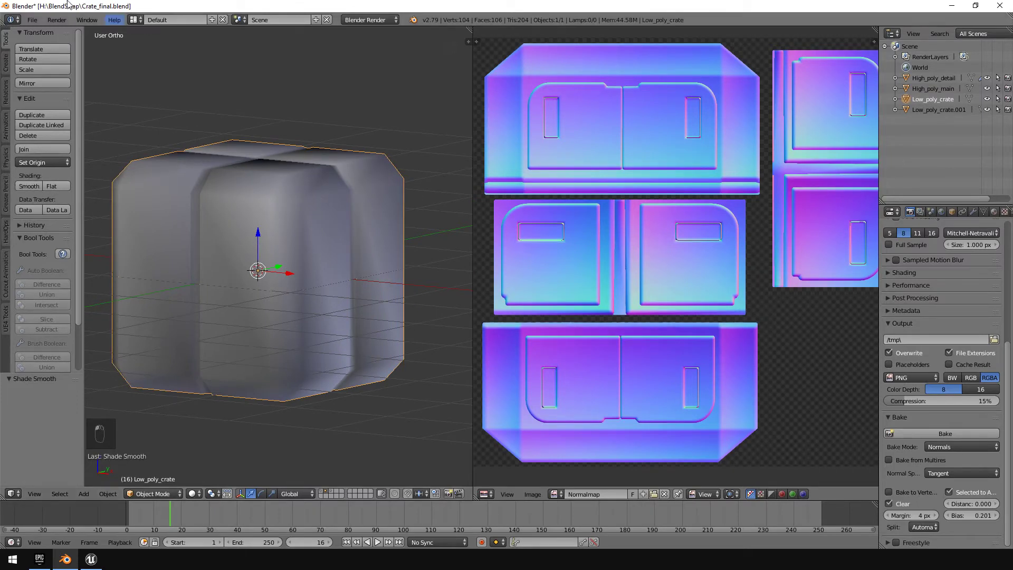
pyautogui.click(32, 19)
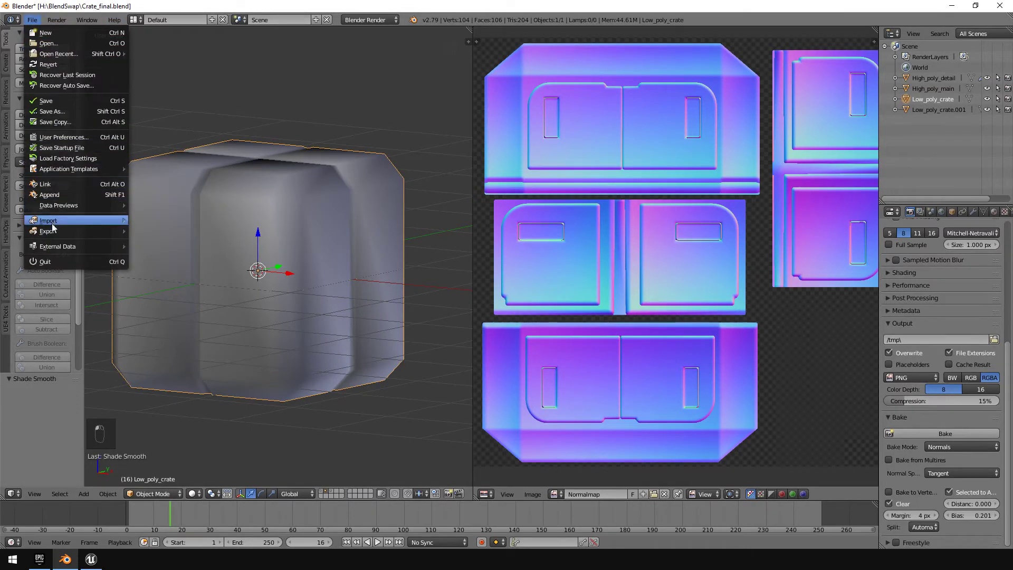
pyautogui.moveTo(49, 231)
pyautogui.click(176, 269)
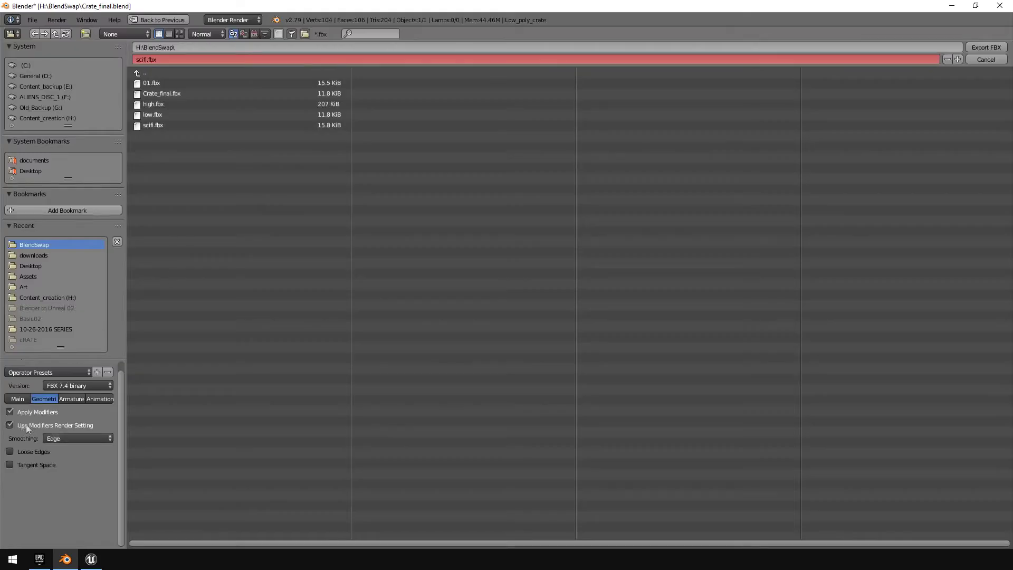
pyautogui.click(18, 400)
pyautogui.click(34, 398)
pyautogui.click(164, 127)
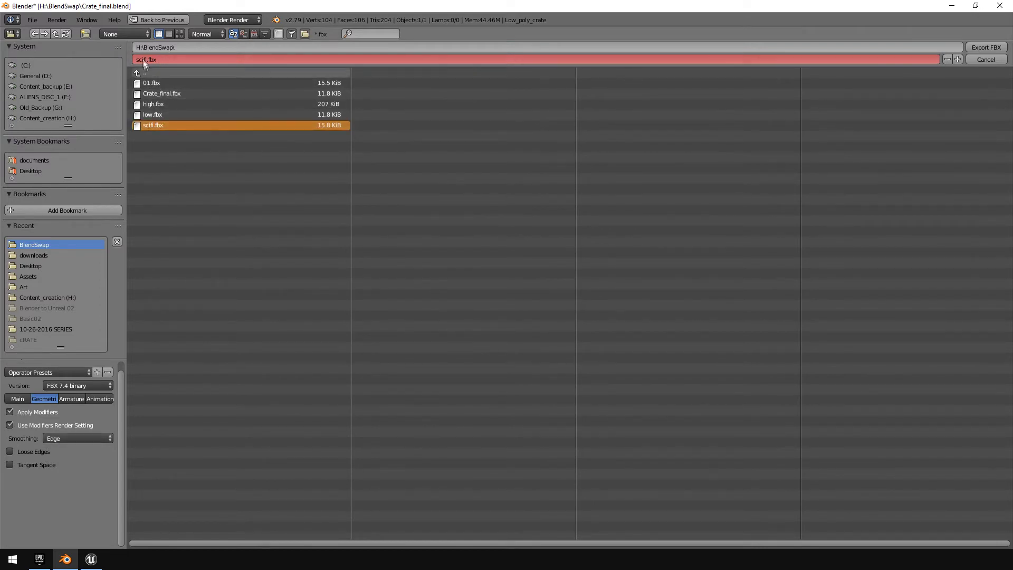
pyautogui.click(145, 58)
pyautogui.click(145, 59)
pyautogui.click(985, 50)
pyautogui.click(984, 48)
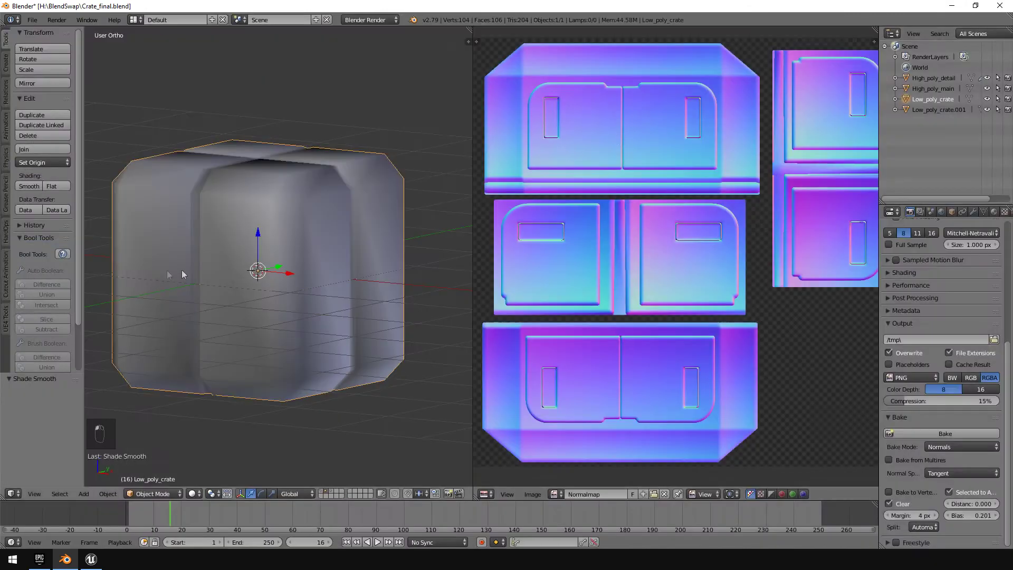
# - Enable Auto Smooth for the normals of Low_poly_crate
pyautogui.click(982, 211)
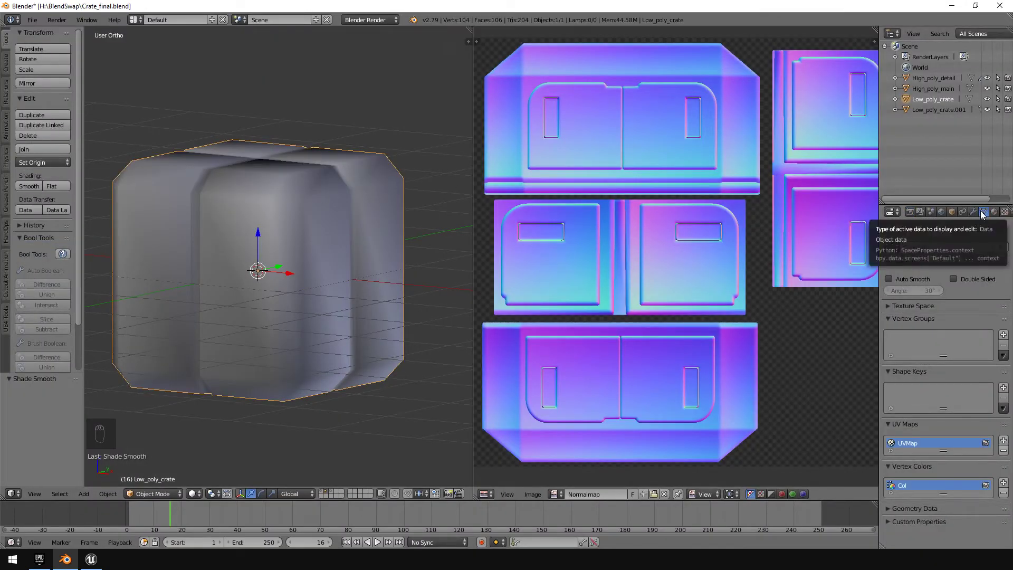
pyautogui.click(900, 280)
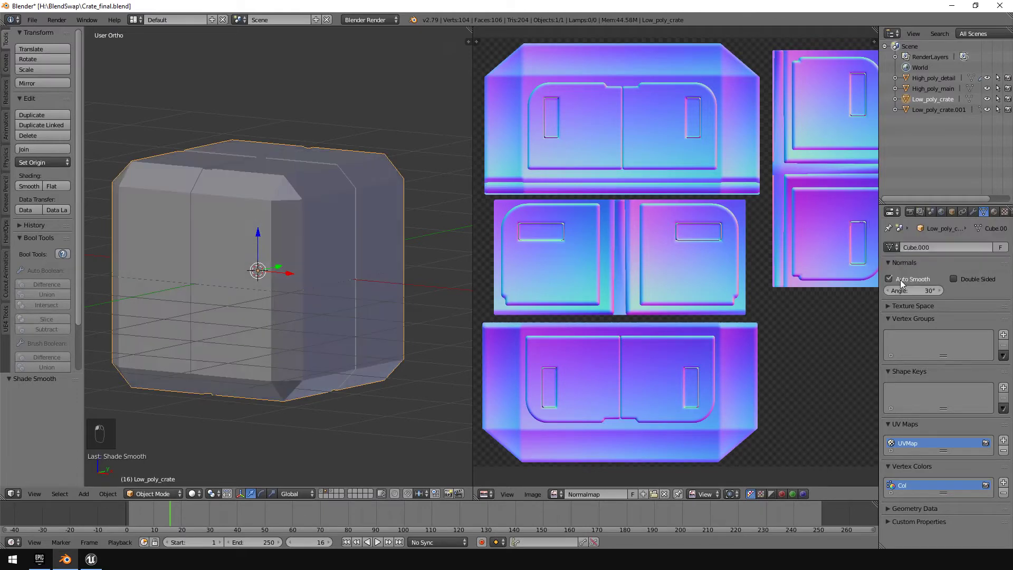
pyautogui.moveTo(323, 273)
pyautogui.mouseDown(button='middle')
pyautogui.moveTo(252, 293)
pyautogui.moveTo(336, 281)
pyautogui.moveTo(317, 201)
pyautogui.moveTo(273, 204)
pyautogui.mouseUp(button='middle')
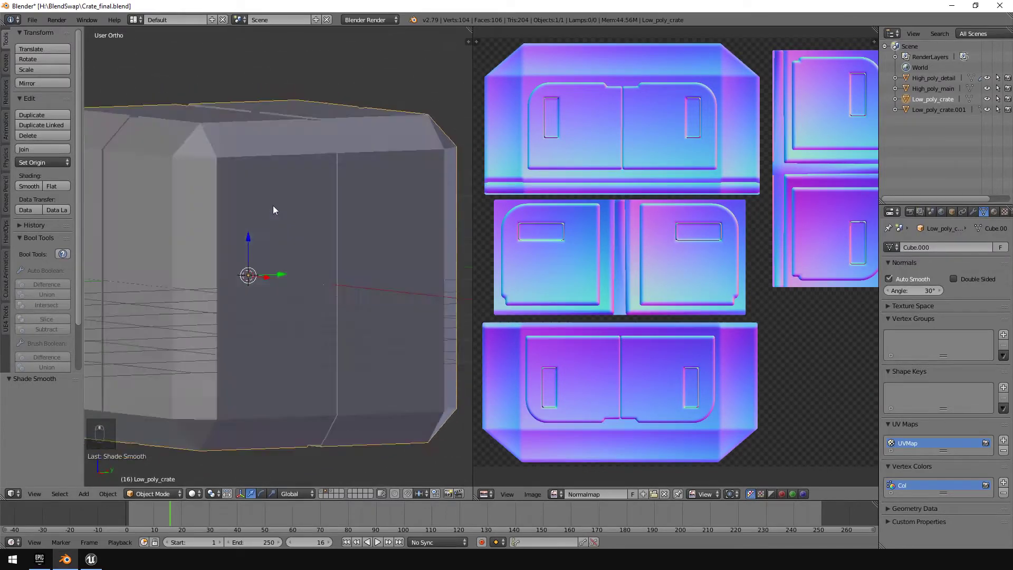
# - Export the auto-smoothed crate as an FBX file named scifi_auto_smooth.fbx in H:\BlendSwap
pyautogui.click(32, 19)
pyautogui.moveTo(119, 236)
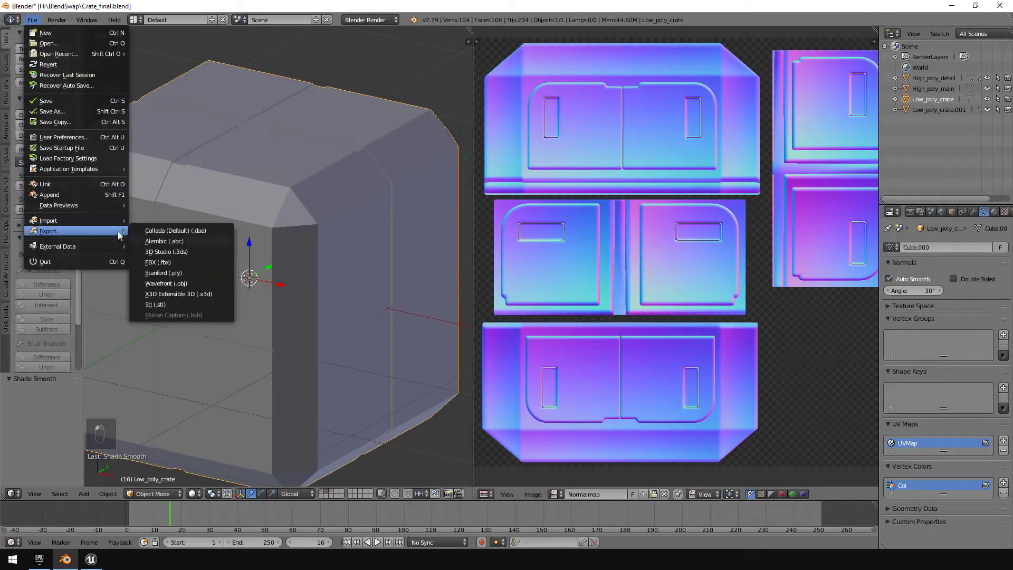
pyautogui.click(161, 262)
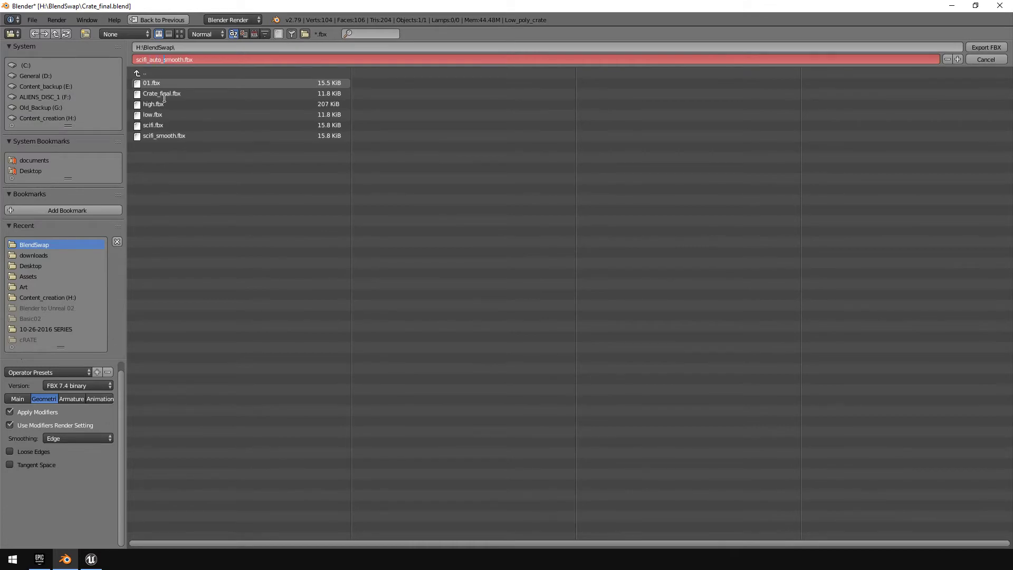
pyautogui.press('Return')
pyautogui.click(987, 48)
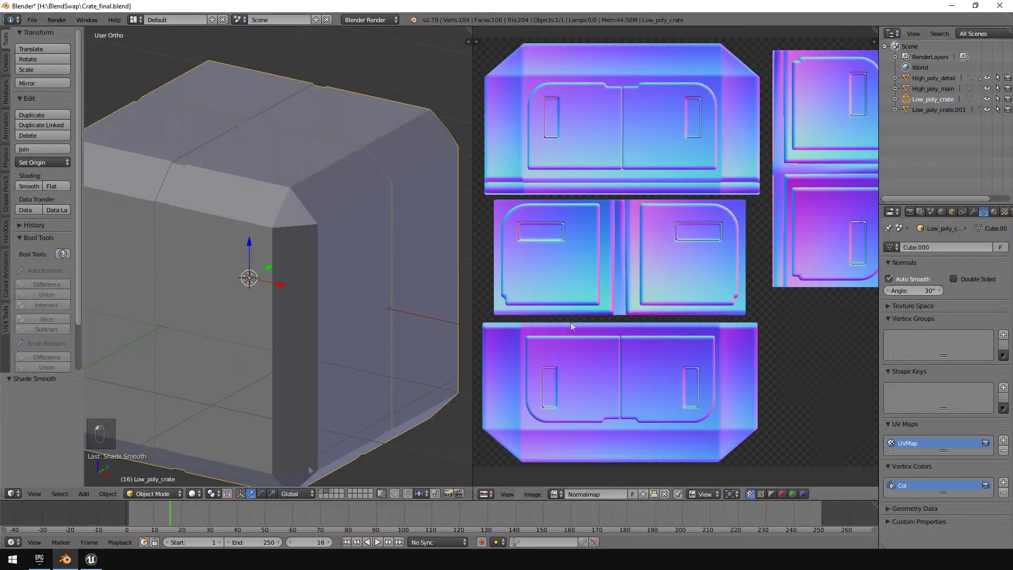
# - Switch to Unreal Engine, select the crate_metal2 material and look over the cubes in the level
pyautogui.click(90, 560)
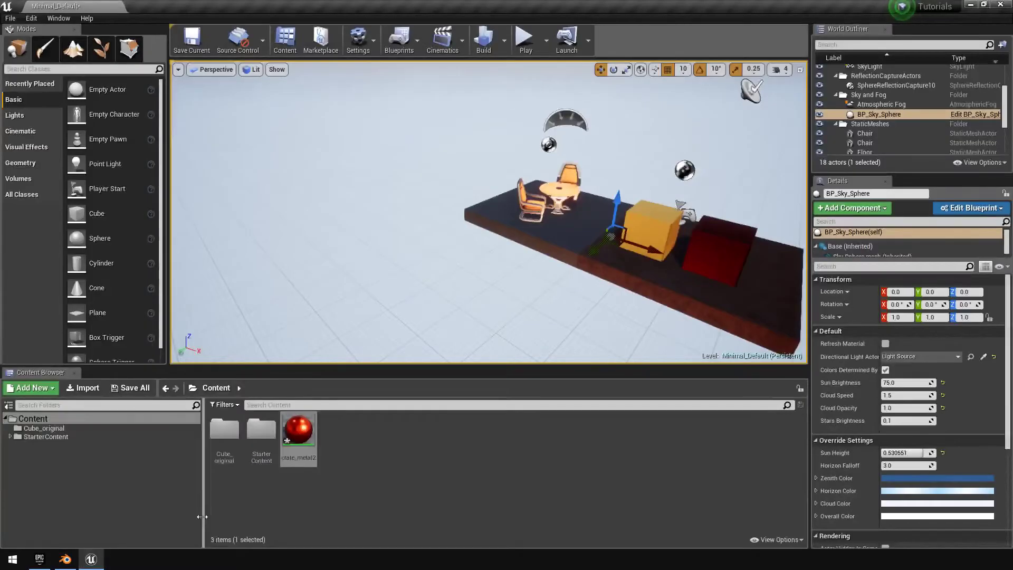
pyautogui.click(292, 453)
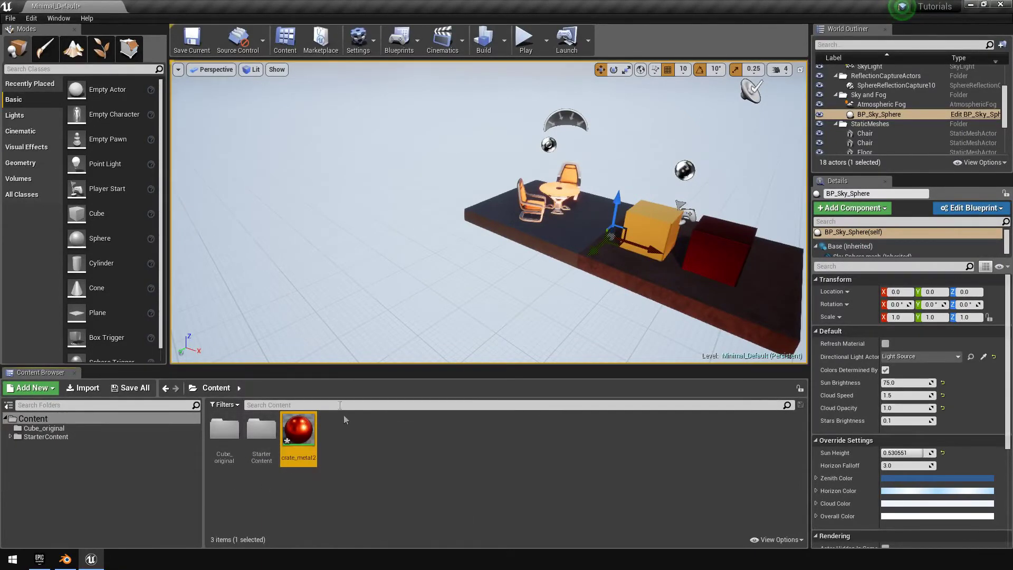
pyautogui.moveTo(416, 258); pyautogui.dragTo(512, 309)
pyautogui.press('w')
pyautogui.moveTo(489, 211); pyautogui.dragTo(548, 227, button='right')
pyautogui.moveTo(417, 255); pyautogui.dragTo(409, 250, button='right')
# - Open the crate_metal2 material, examine its base colour, metallic and roughness nodes, and close the material editor
pyautogui.doubleClick(298, 434)
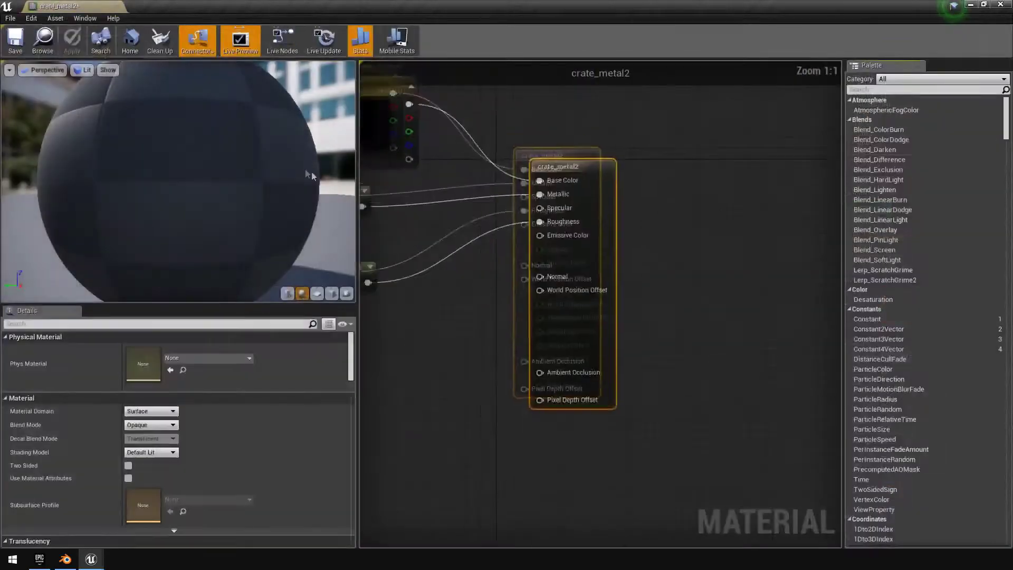
pyautogui.click(491, 198)
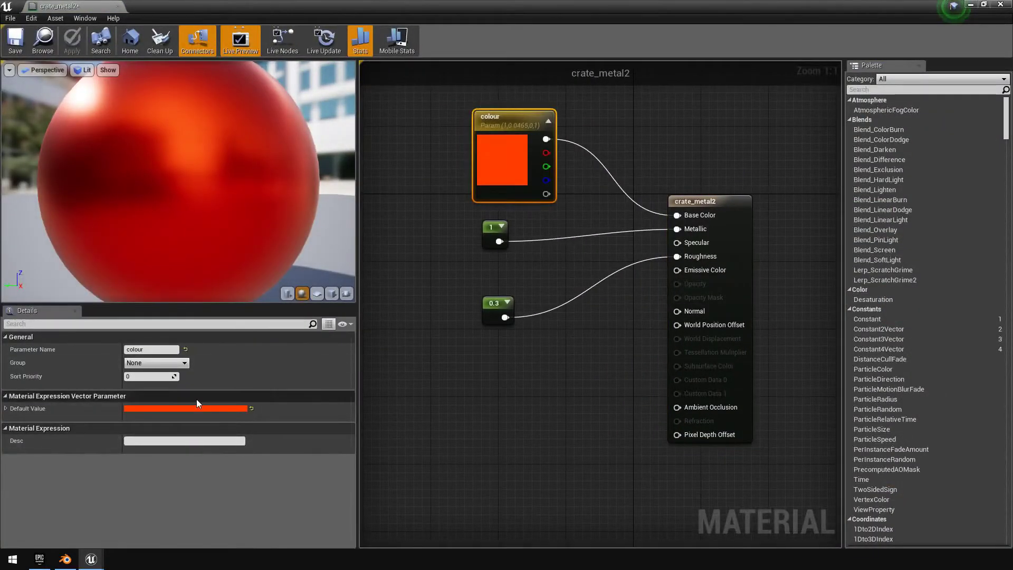
pyautogui.click(492, 226)
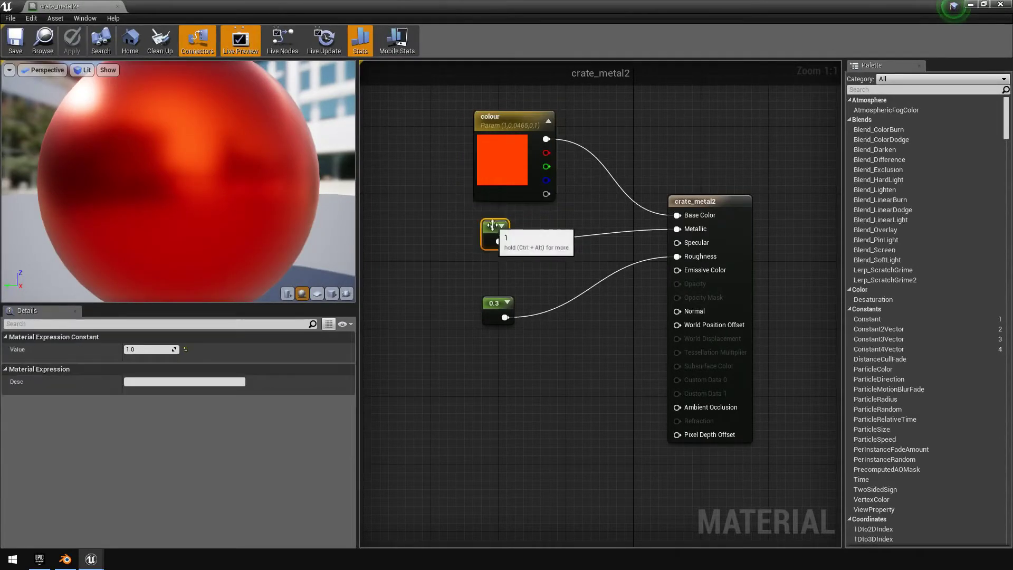
pyautogui.click(506, 137)
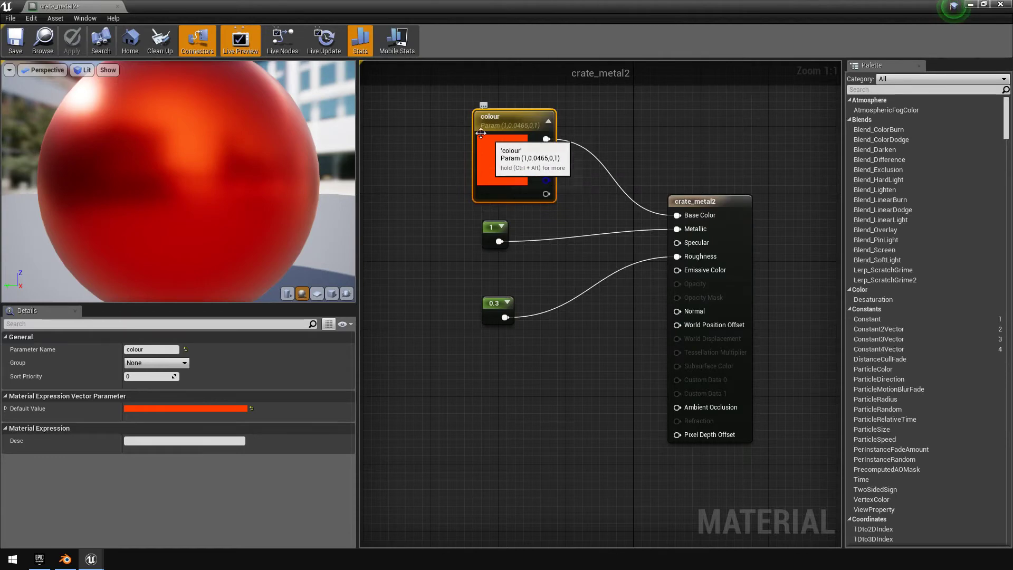
pyautogui.click(488, 236)
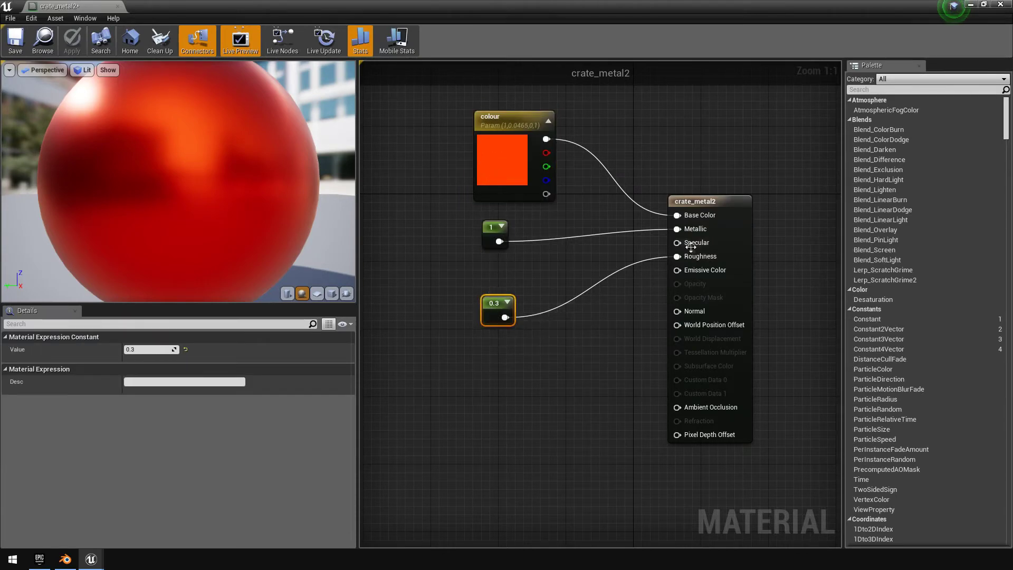
pyautogui.moveTo(452, 5); pyautogui.dragTo(761, 41)
pyautogui.click(861, 36)
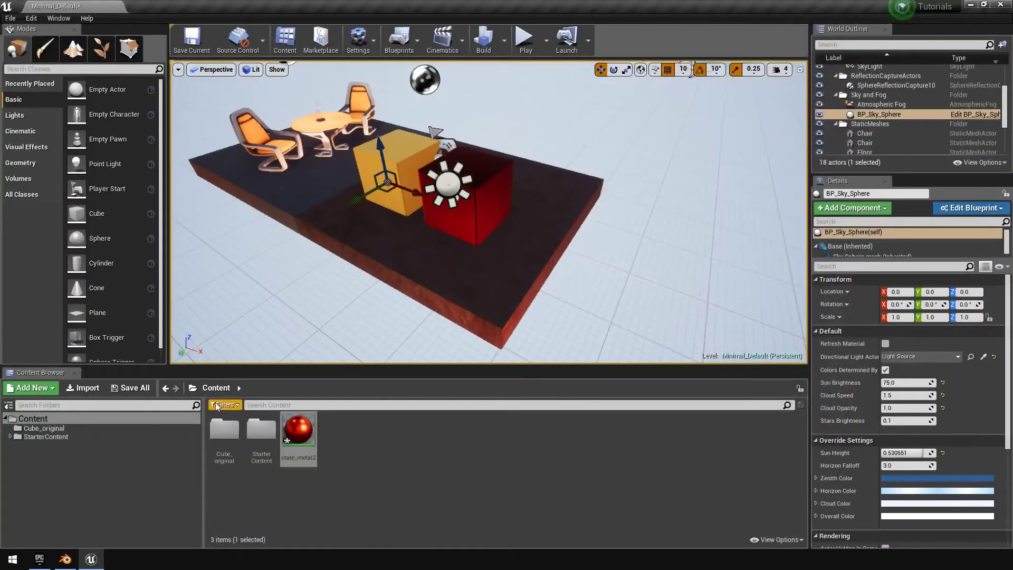
# - Import sci_crate_Normalmap, scifi_auto_smooth and scifi_smooth from H:\BlendSwap into the Content folder, keeping the default FBX import options
pyautogui.click(85, 388)
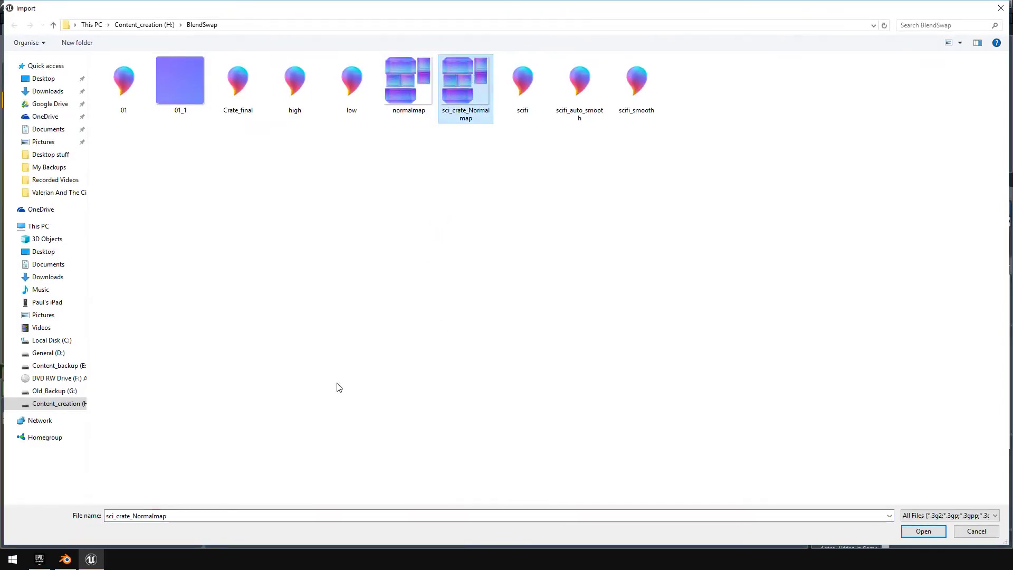
pyautogui.keyDown('ctrl'); pyautogui.click(579, 84); pyautogui.keyUp('ctrl')
pyautogui.keyDown('ctrl'); pyautogui.click(636, 84); pyautogui.keyUp('ctrl')
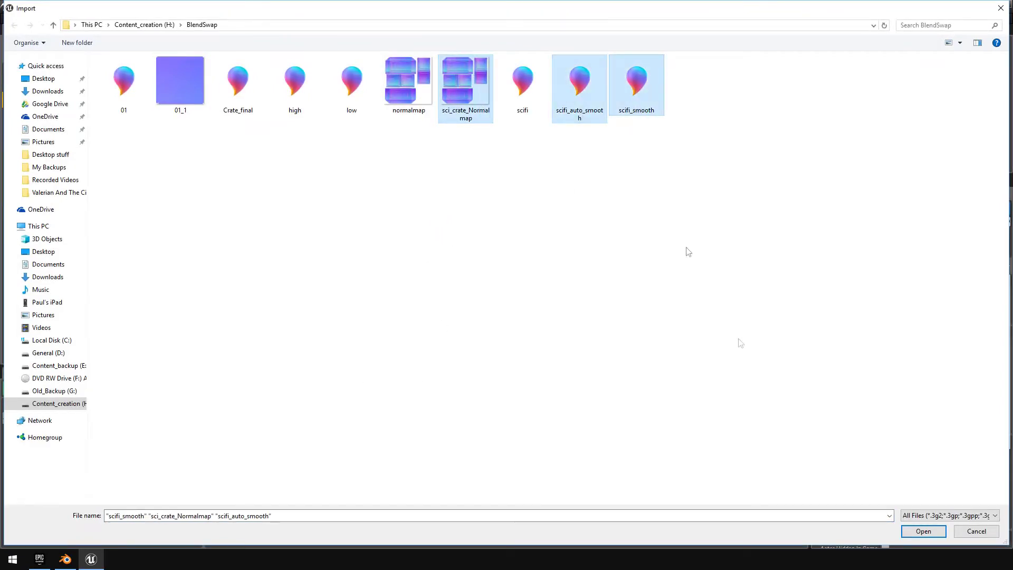
pyautogui.click(922, 536)
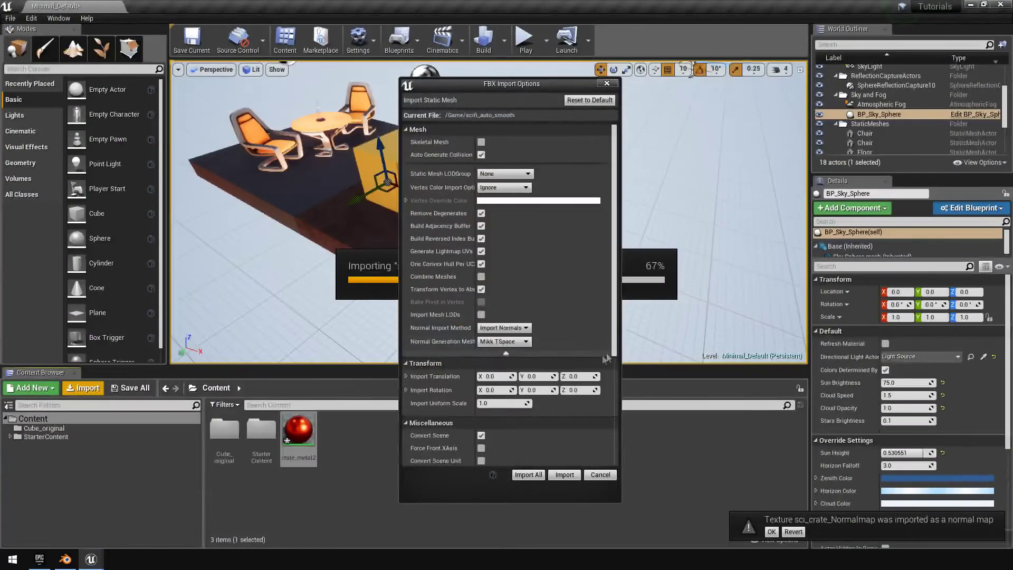
pyautogui.click(563, 475)
pyautogui.click(565, 476)
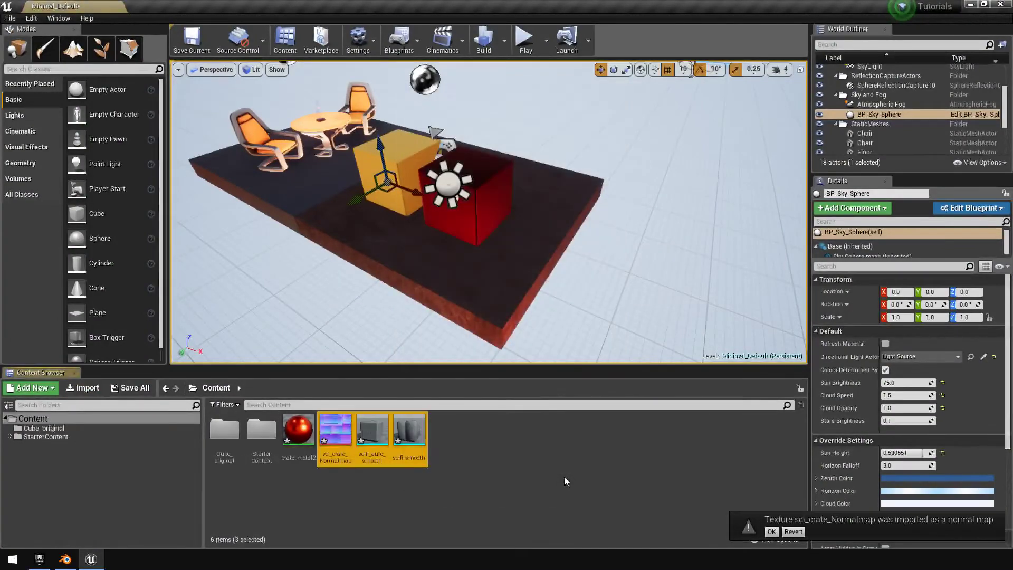
# - Enable Flip Green Channel on the sci_crate_Normalmap texture, save it and close the texture editor
pyautogui.doubleClick(327, 439)
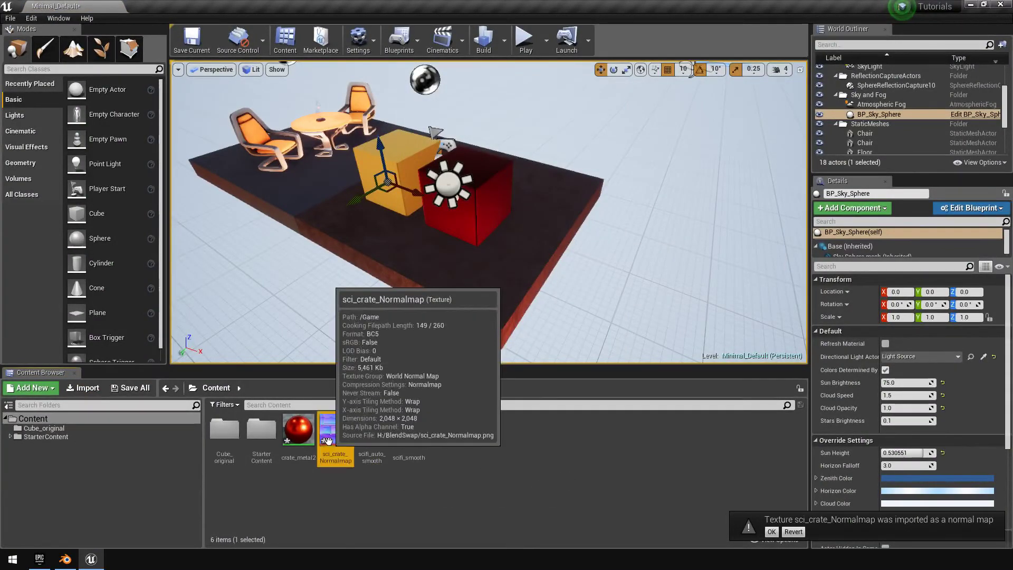
pyautogui.doubleClick(749, 46)
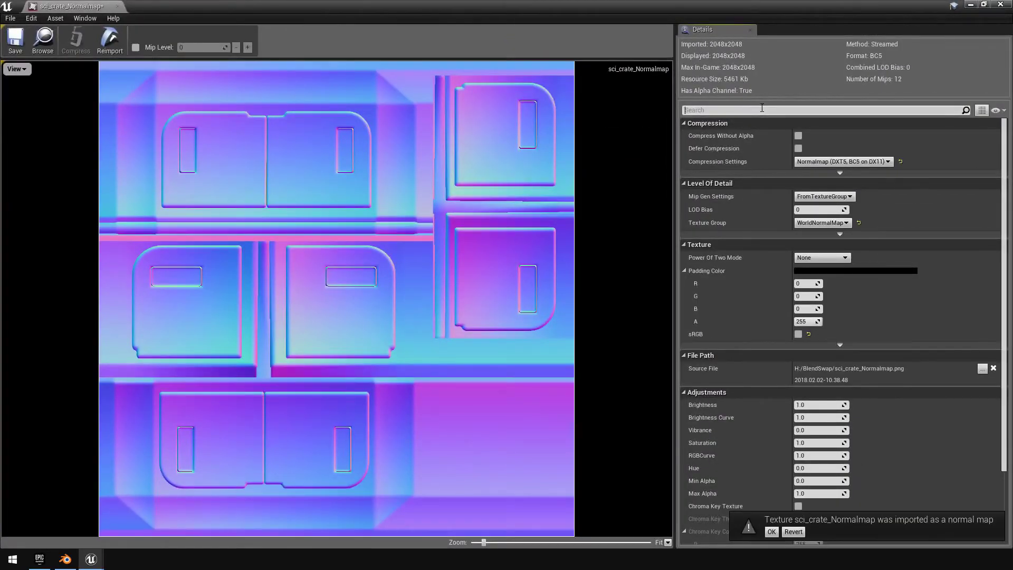
pyautogui.click(761, 109)
pyautogui.write('flip')
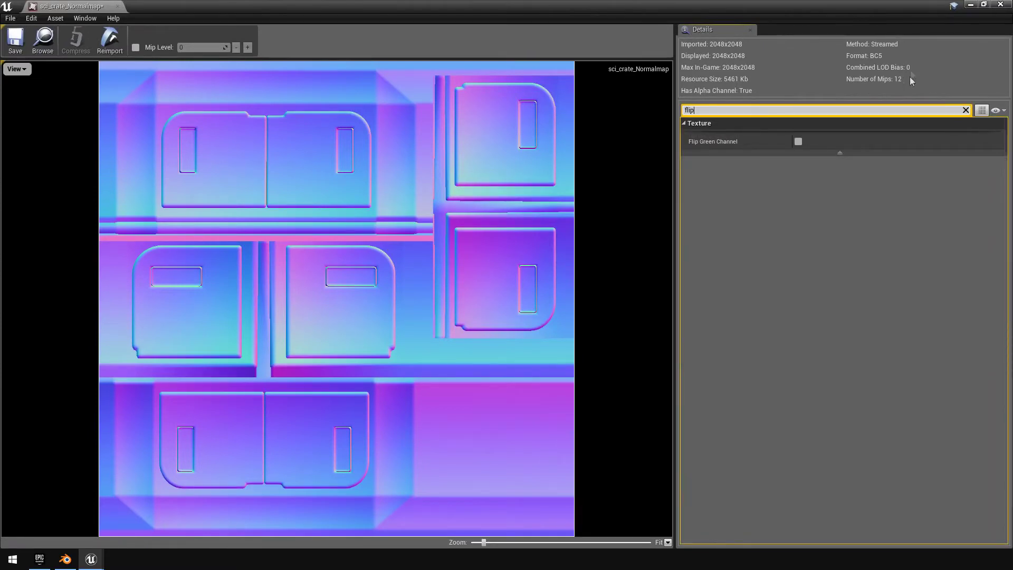
pyautogui.click(797, 141)
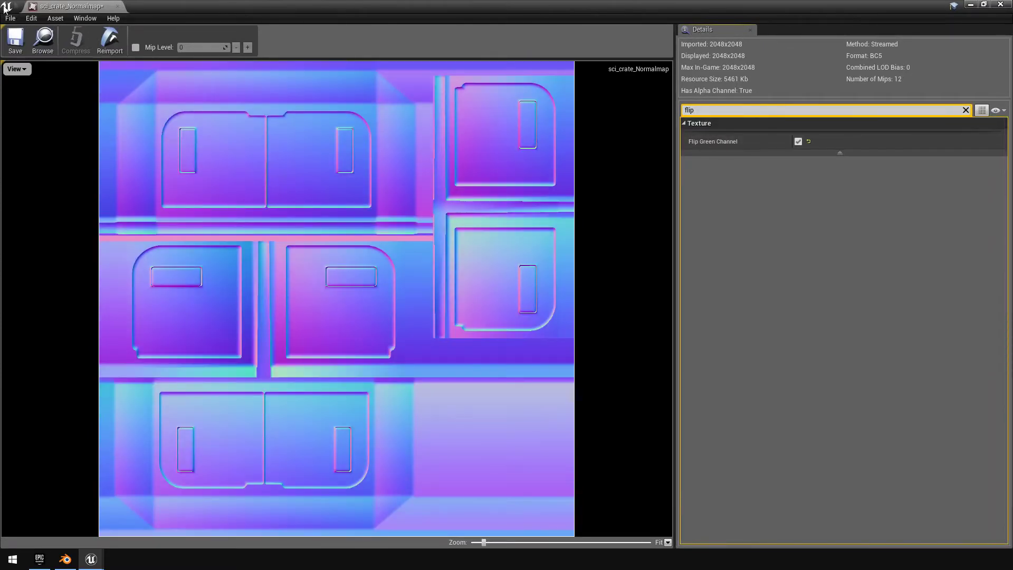
pyautogui.click(14, 42)
pyautogui.click(117, 6)
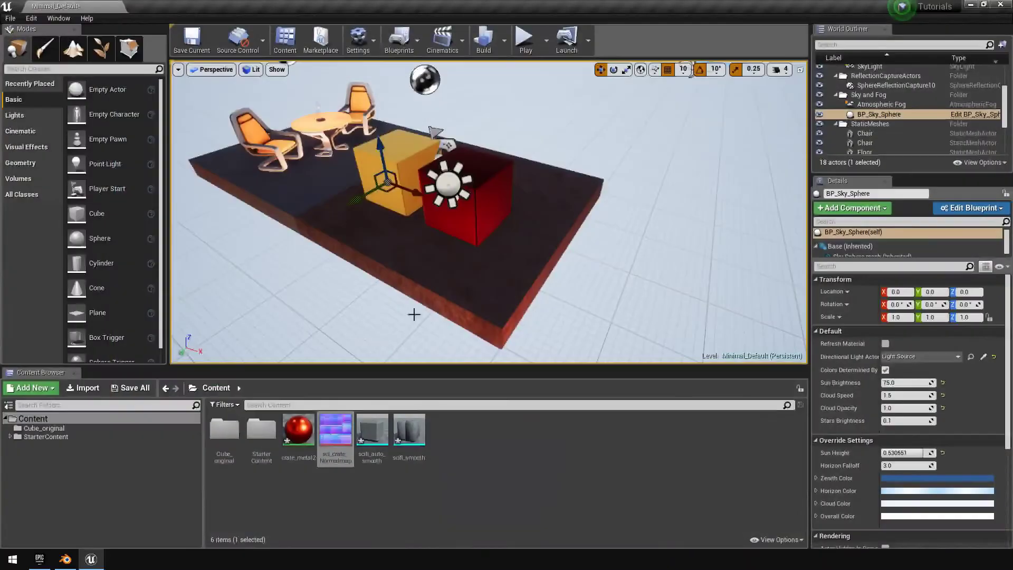
# - Place the scifi_smooth mesh in the level beside the platform, at about X 550, Y -60, Z 40
pyautogui.moveTo(489, 211); pyautogui.dragTo(612, 222, button='right')
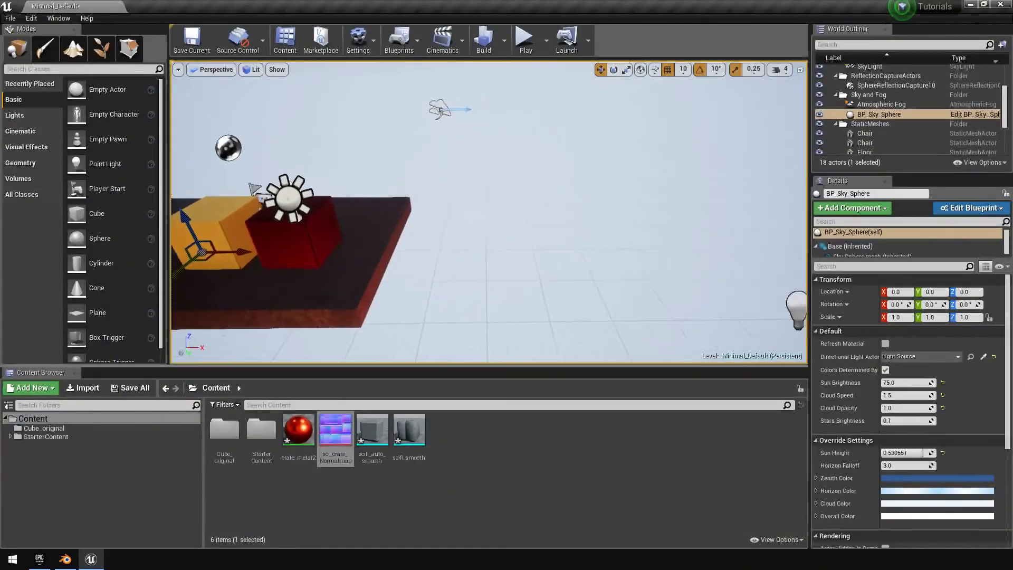
pyautogui.moveTo(407, 415); pyautogui.dragTo(431, 185)
pyautogui.moveTo(430, 184); pyautogui.dragTo(369, 216, button='right')
# - Open the scifi_auto_smooth and scifi_smooth meshes in the mesh editor and compare their shading
pyautogui.click(369, 446)
pyautogui.doubleClick(367, 445)
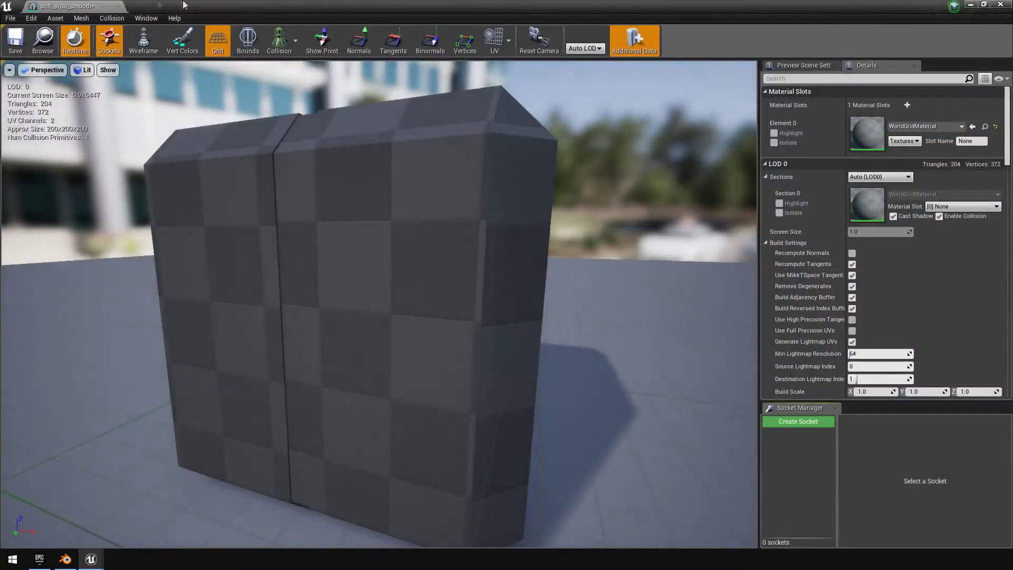
pyautogui.doubleClick(367, 5)
pyautogui.doubleClick(419, 455)
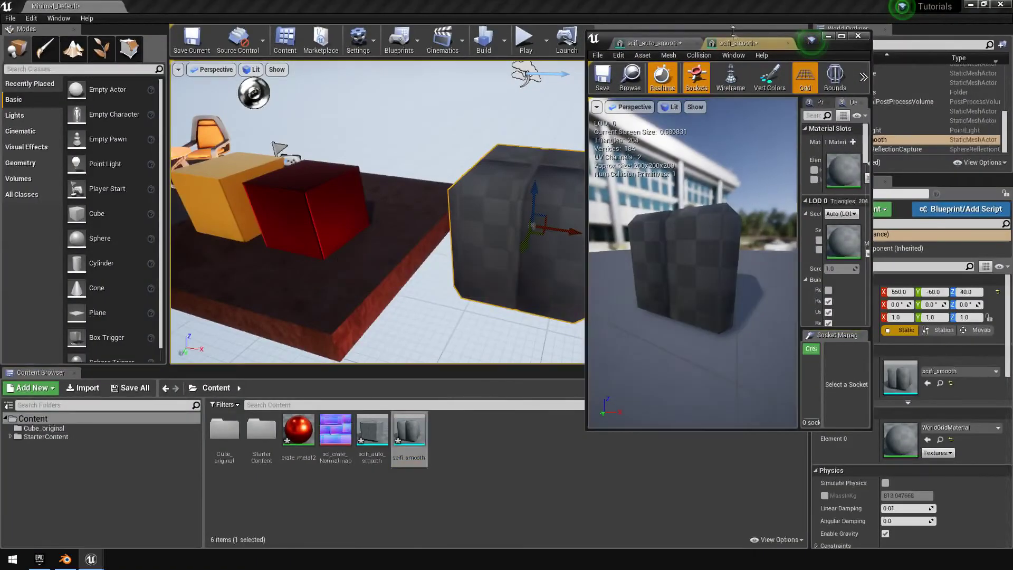
pyautogui.doubleClick(812, 49)
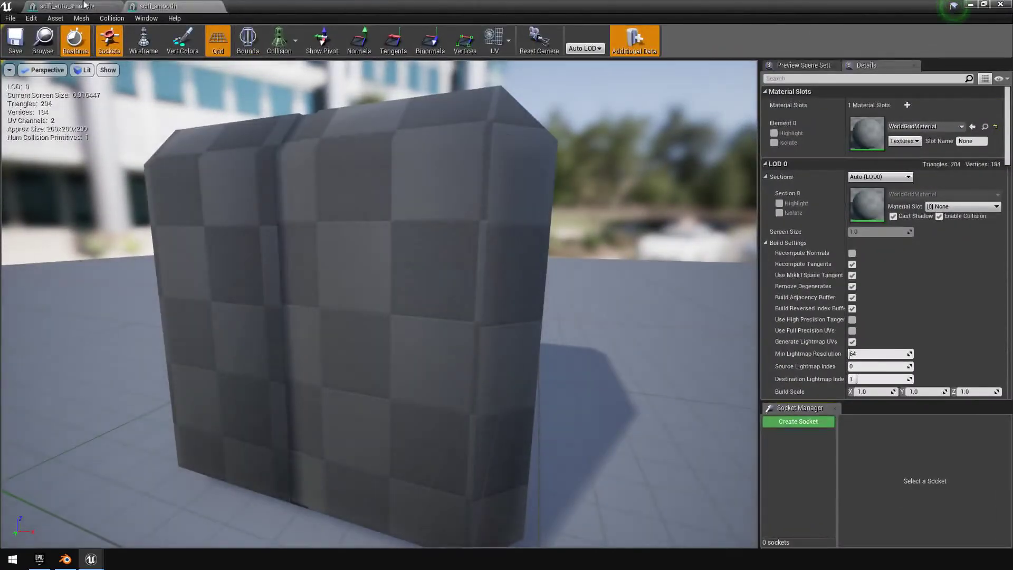
pyautogui.click(84, 4)
pyautogui.click(201, 5)
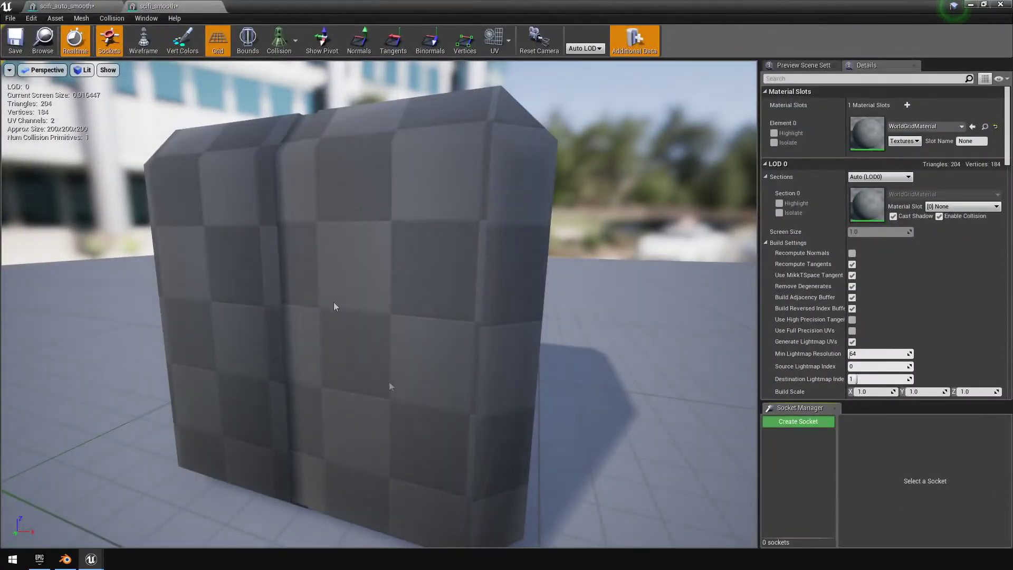
pyautogui.click(90, 5)
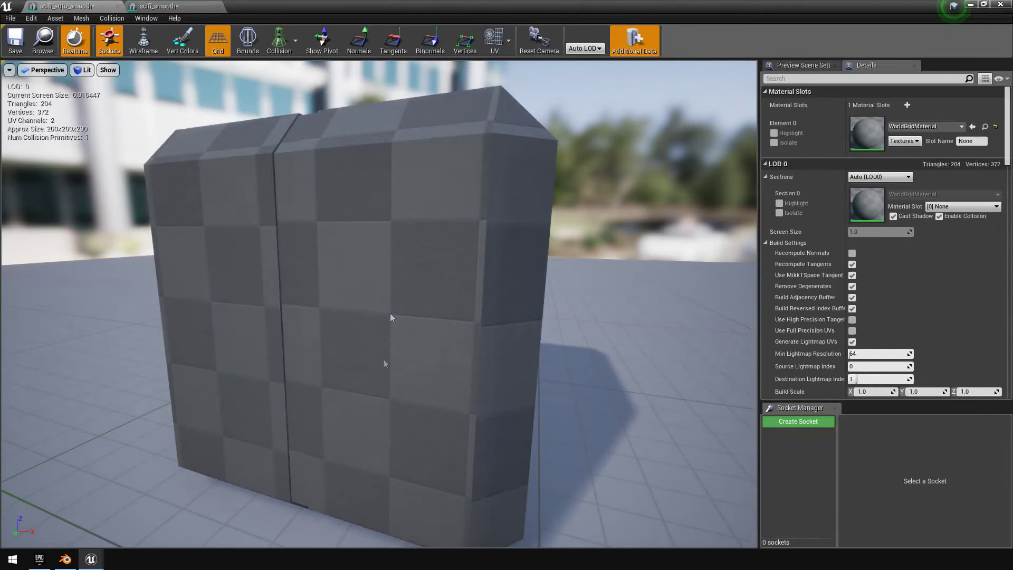
pyautogui.click(180, 4)
pyautogui.click(59, 4)
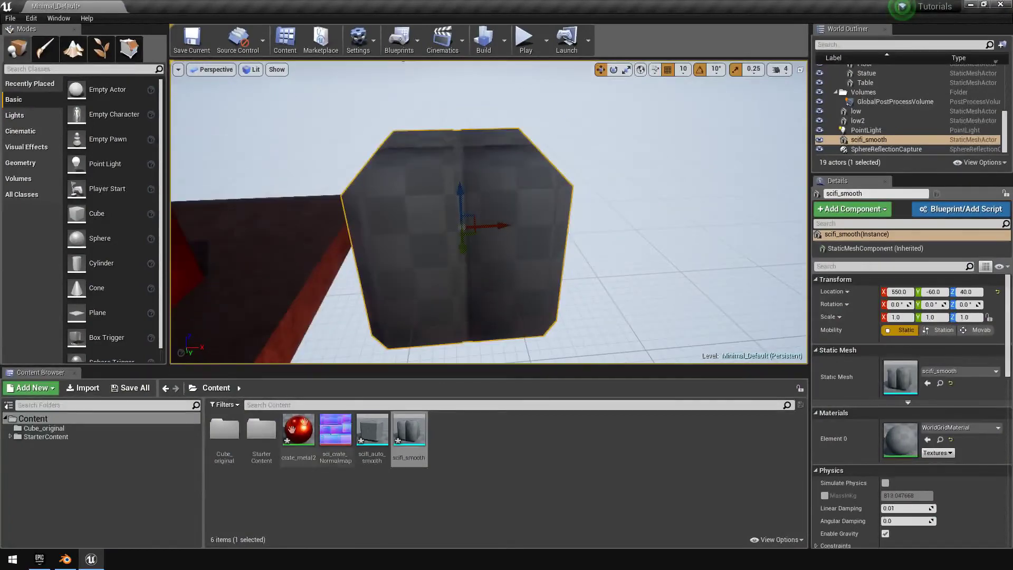
# - Place the scifi_auto_smooth mesh in the level and move it next to the smooth crate, at X 770, Y -60, Z 40
pyautogui.moveTo(384, 428); pyautogui.dragTo(647, 280)
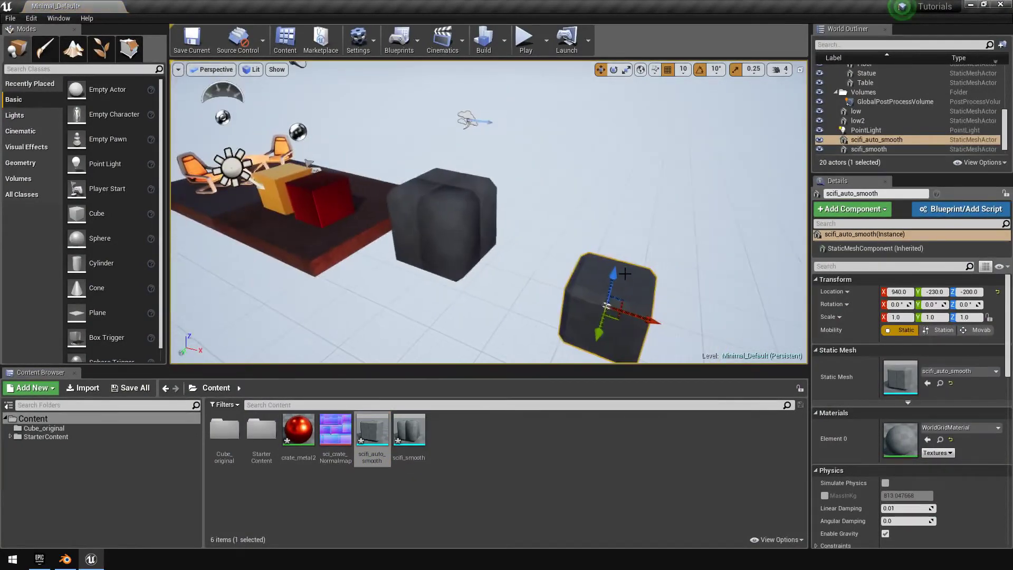
pyautogui.moveTo(615, 274); pyautogui.dragTo(618, 193)
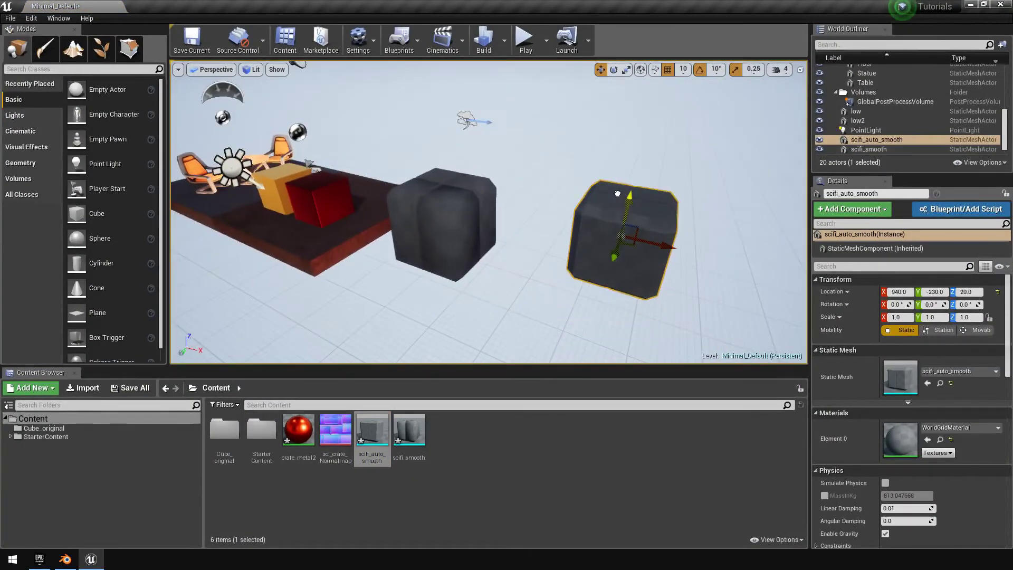
pyautogui.moveTo(615, 254); pyautogui.dragTo(566, 263)
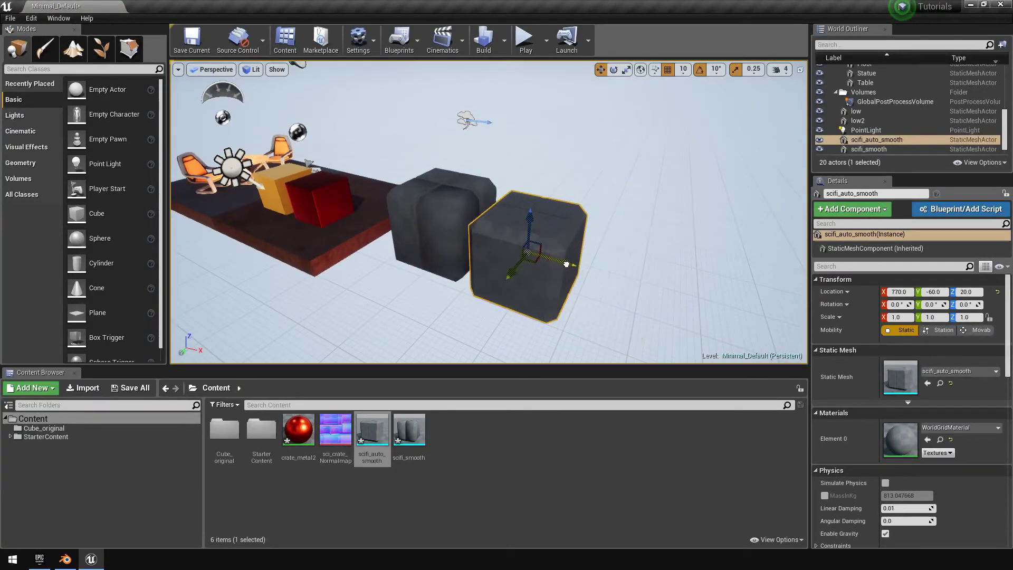
pyautogui.moveTo(526, 214); pyautogui.dragTo(526, 202)
pyautogui.moveTo(526, 202); pyautogui.dragTo(553, 150, button='right')
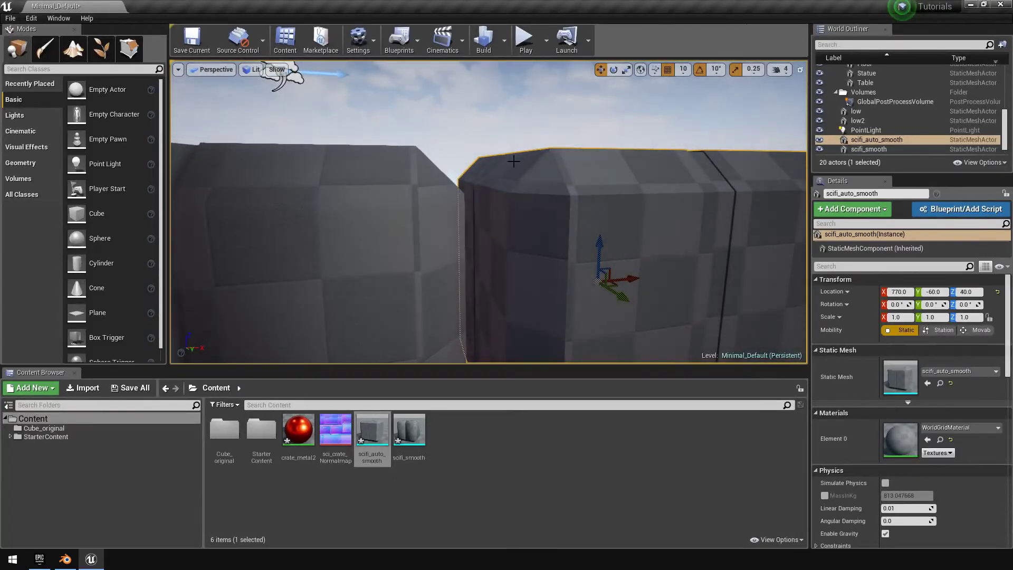
pyautogui.scroll(-8, 407, 151)
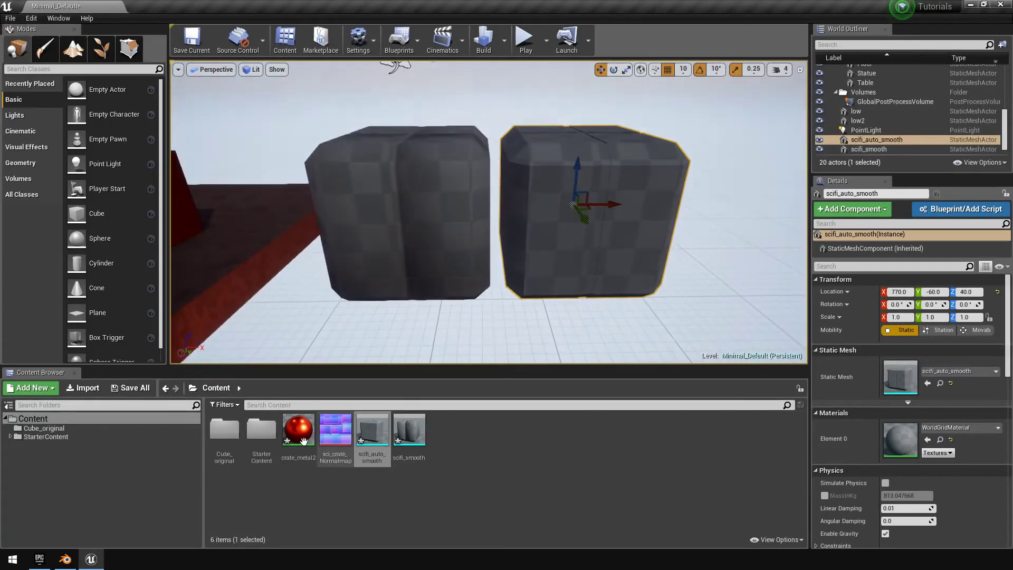
# - Apply the crate_metal2 material to both the scifi_smooth and scifi_auto_smooth crates and look over their reflections
pyautogui.moveTo(308, 428); pyautogui.dragTo(450, 217)
pyautogui.scroll(1, 450, 216)
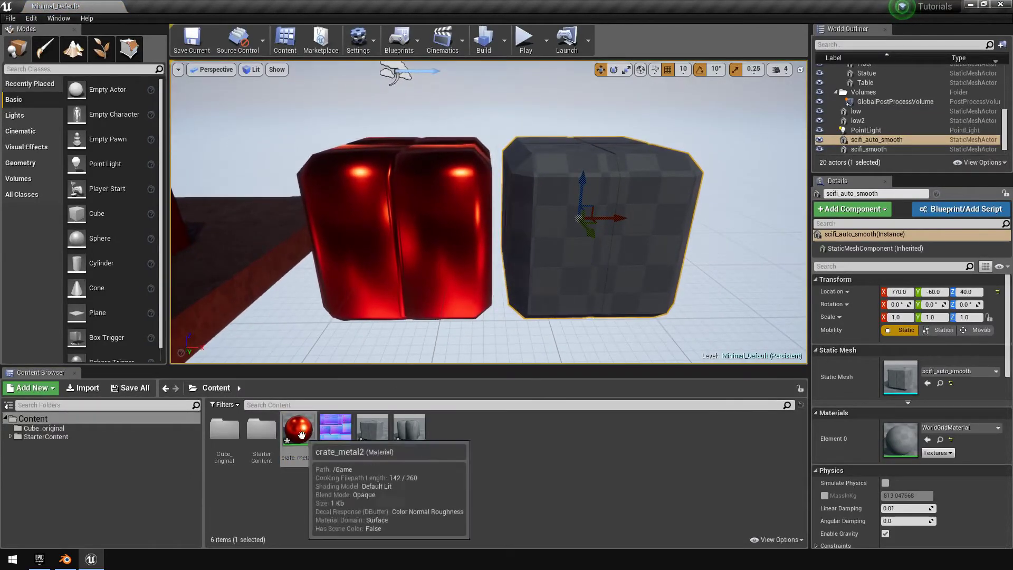
pyautogui.moveTo(296, 428); pyautogui.dragTo(544, 246)
pyautogui.moveTo(543, 246); pyautogui.dragTo(607, 246, button='right')
pyautogui.moveTo(482, 244); pyautogui.dragTo(549, 243, button='right')
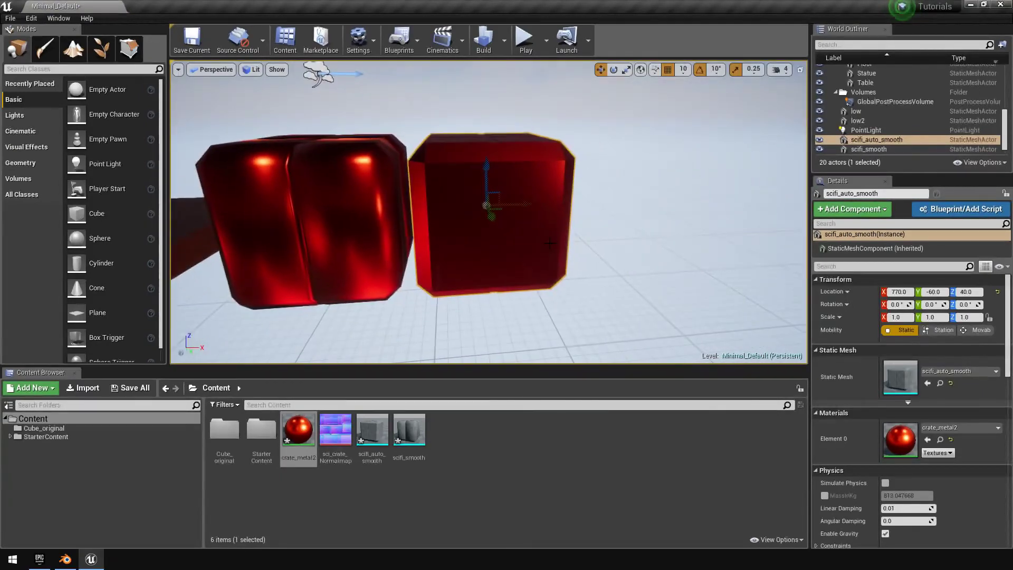
pyautogui.moveTo(497, 210); pyautogui.dragTo(557, 237, button='right')
pyautogui.click(488, 232)
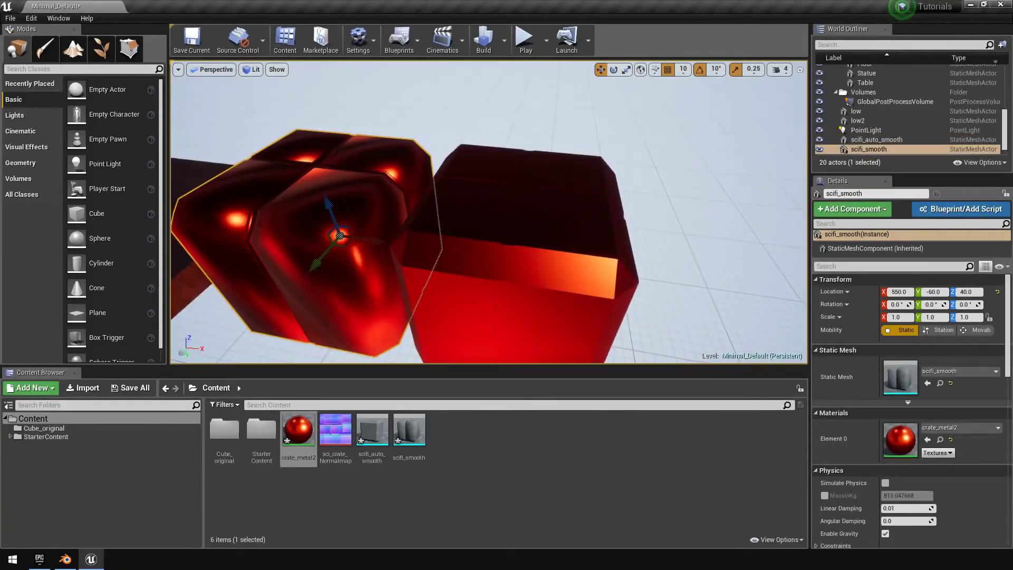
# - Switch to Blender, turn off Auto Smooth for Low_poly_crate and look at its smooth shading
pyautogui.click(90, 560)
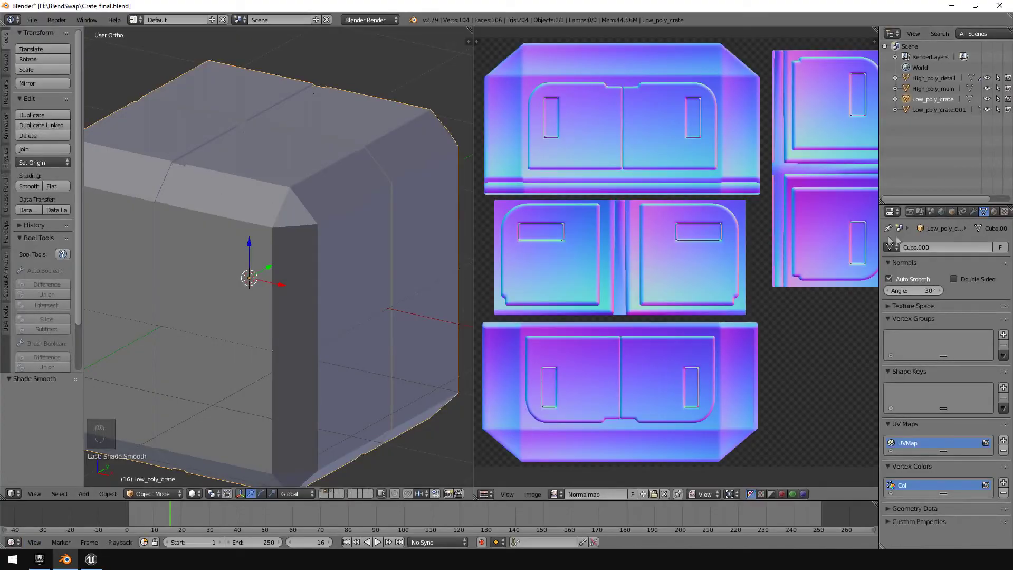
pyautogui.click(921, 276)
pyautogui.moveTo(359, 248); pyautogui.dragTo(298, 212, button='middle')
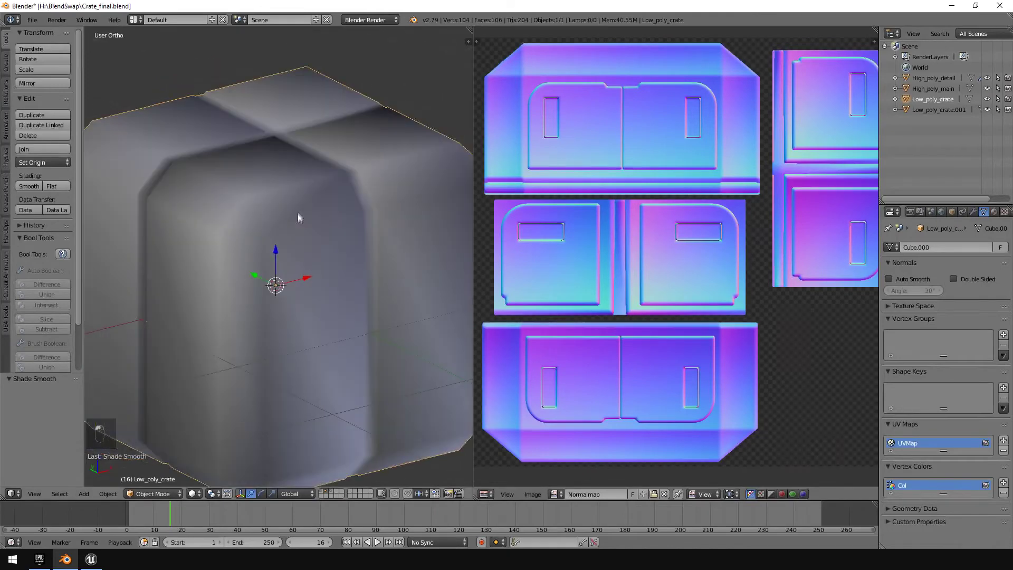
# - Switch to Unreal Engine, select both red crates and place a duplicate pair beside them along the X axis
pyautogui.click(90, 560)
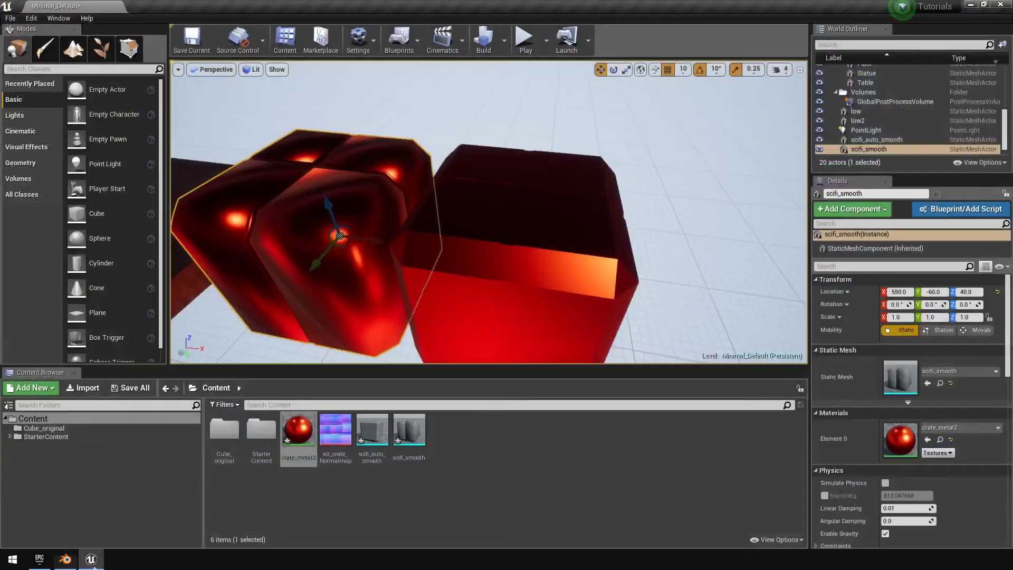
pyautogui.moveTo(489, 211); pyautogui.dragTo(407, 181, button='right')
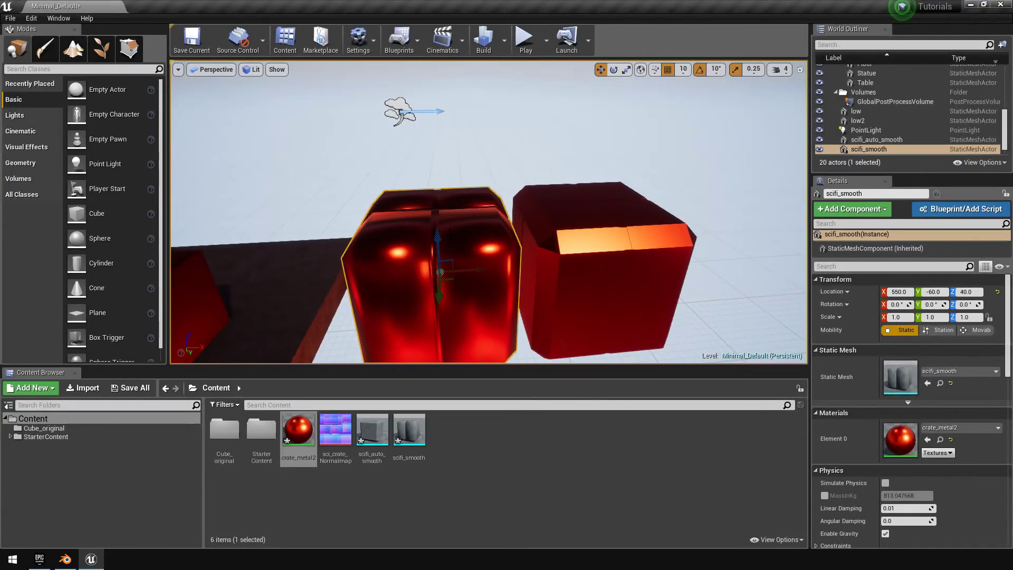
pyautogui.moveTo(560, 240); pyautogui.dragTo(457, 203, button='right')
pyautogui.click(558, 186)
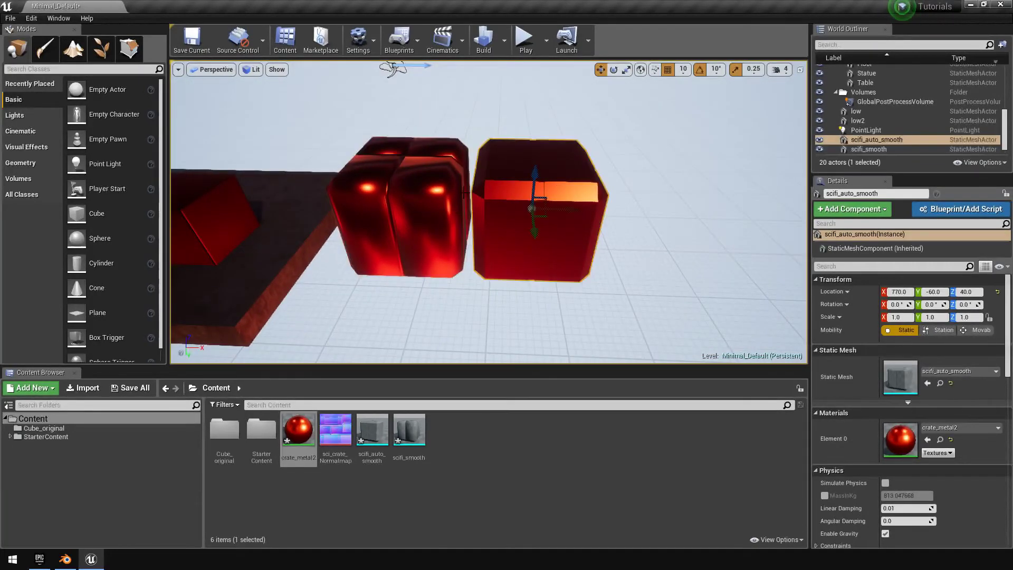
pyautogui.keyDown('ctrl'); pyautogui.click(439, 203); pyautogui.keyUp('ctrl')
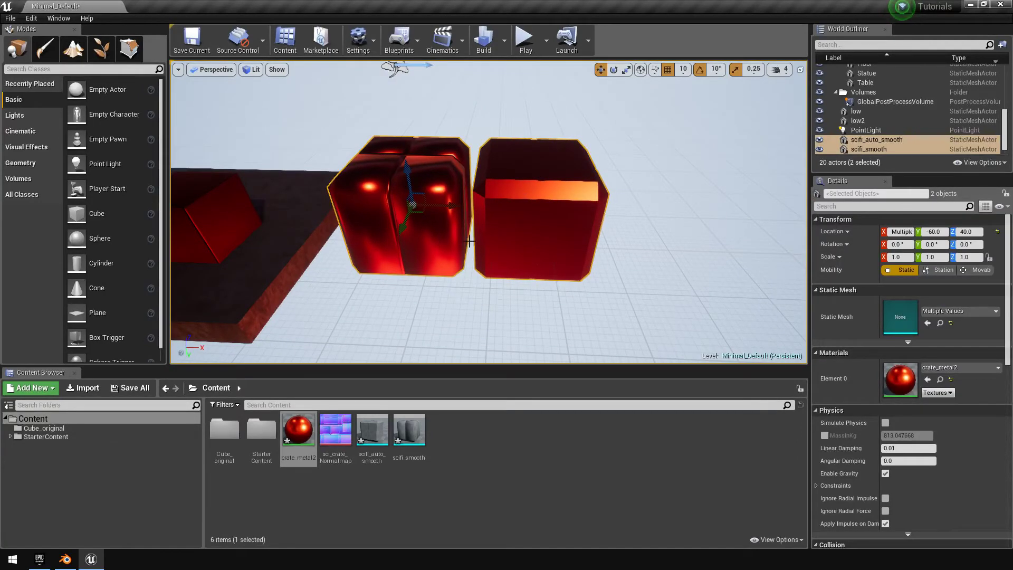
pyautogui.keyDown('alt'); pyautogui.moveTo(460, 208); pyautogui.dragTo(771, 214); pyautogui.keyUp('alt')
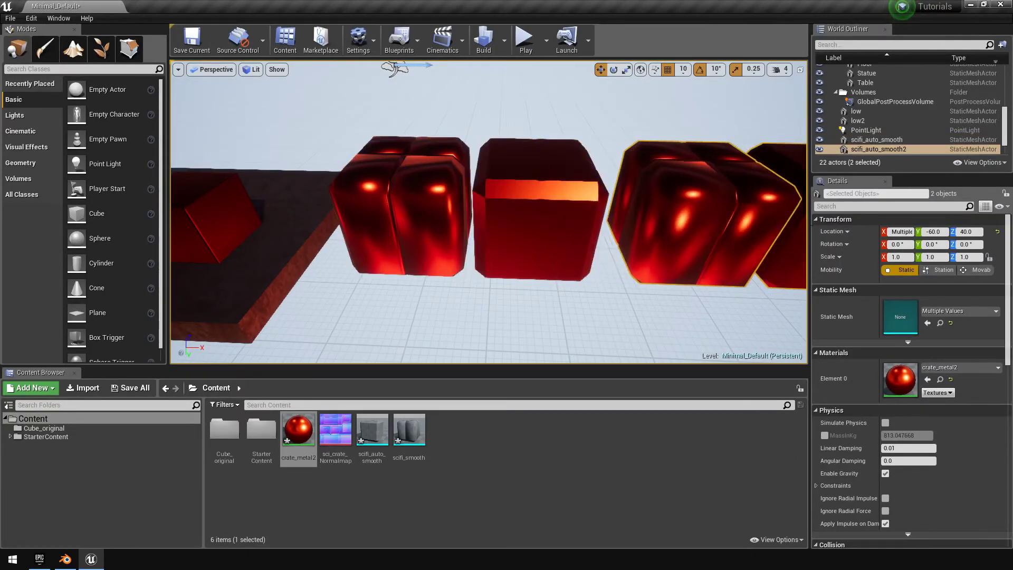
pyautogui.moveTo(772, 214); pyautogui.dragTo(804, 216, button='right')
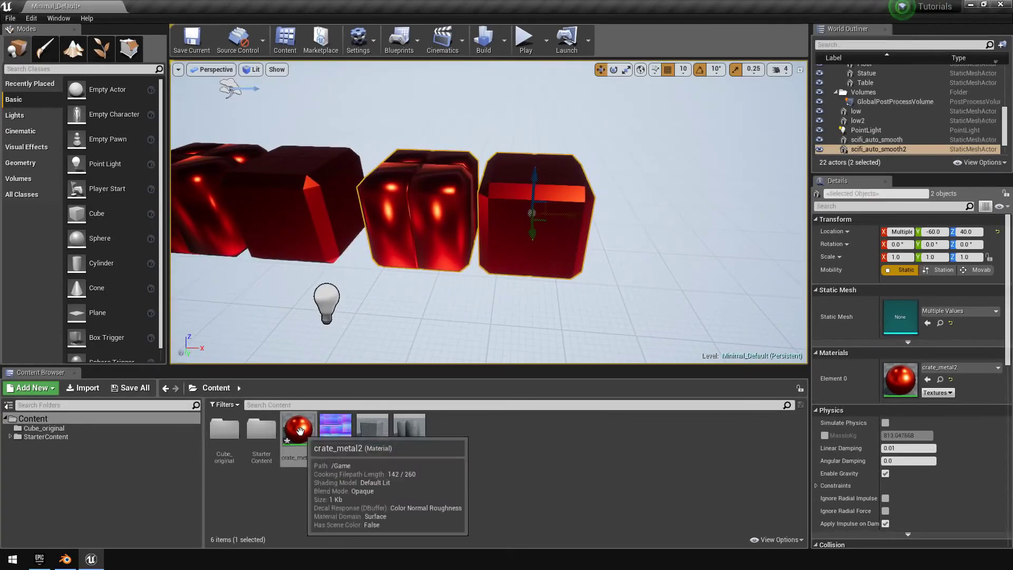
# - Duplicate the crate_metal2 material as crate_metal3
pyautogui.rightClick(298, 430)
pyautogui.click(357, 248)
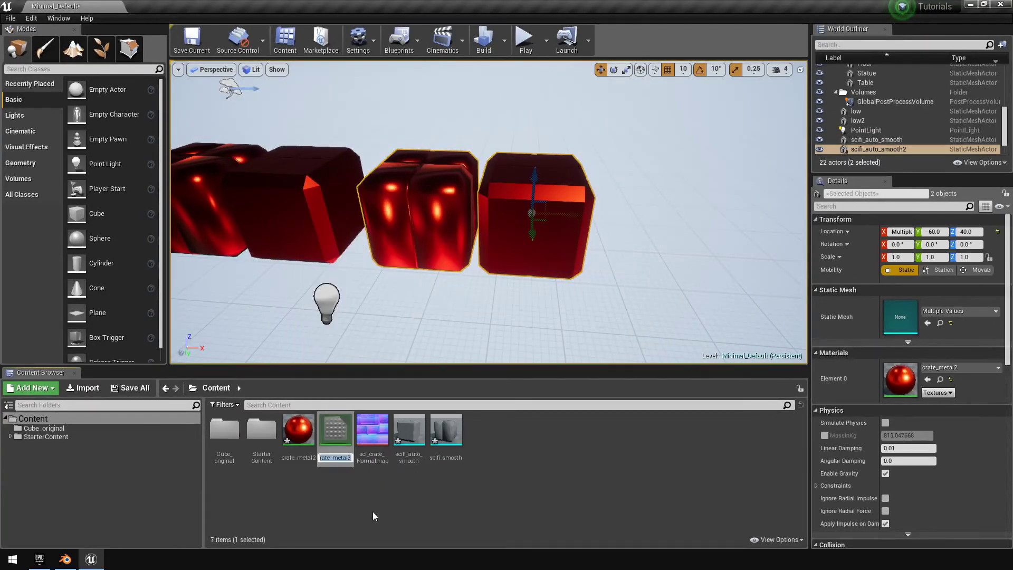
pyautogui.press('a')
pyautogui.moveTo(438, 322); pyautogui.dragTo(456, 308, button='right')
# - Open the crate_metal3 material and add sci_crate_Normalmap to its graph as a Texture Sample below the roughness constant
pyautogui.doubleClick(337, 442)
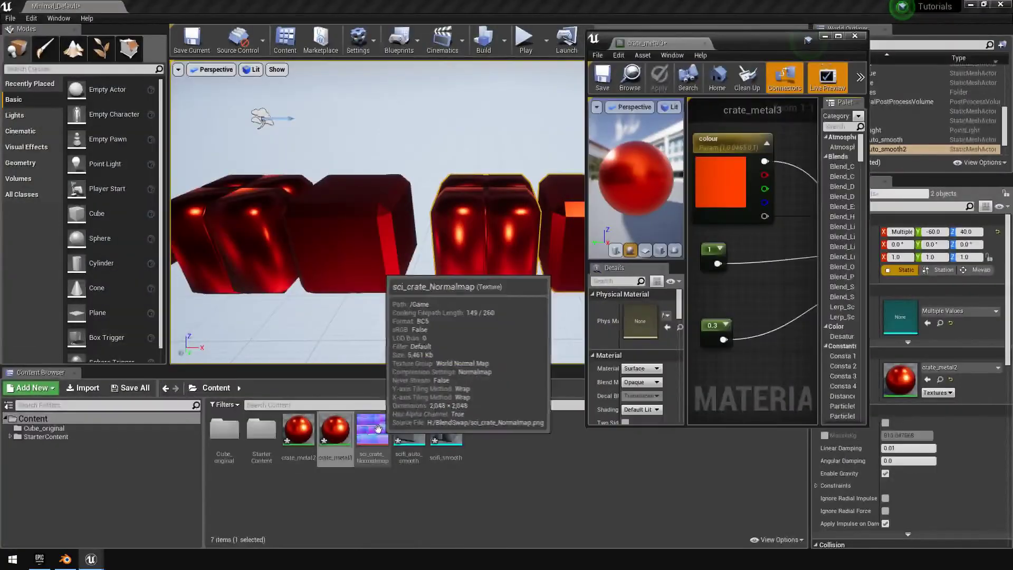
pyautogui.moveTo(377, 428); pyautogui.dragTo(710, 364)
pyautogui.doubleClick(744, 45)
pyautogui.moveTo(470, 341); pyautogui.dragTo(561, 357, button='right')
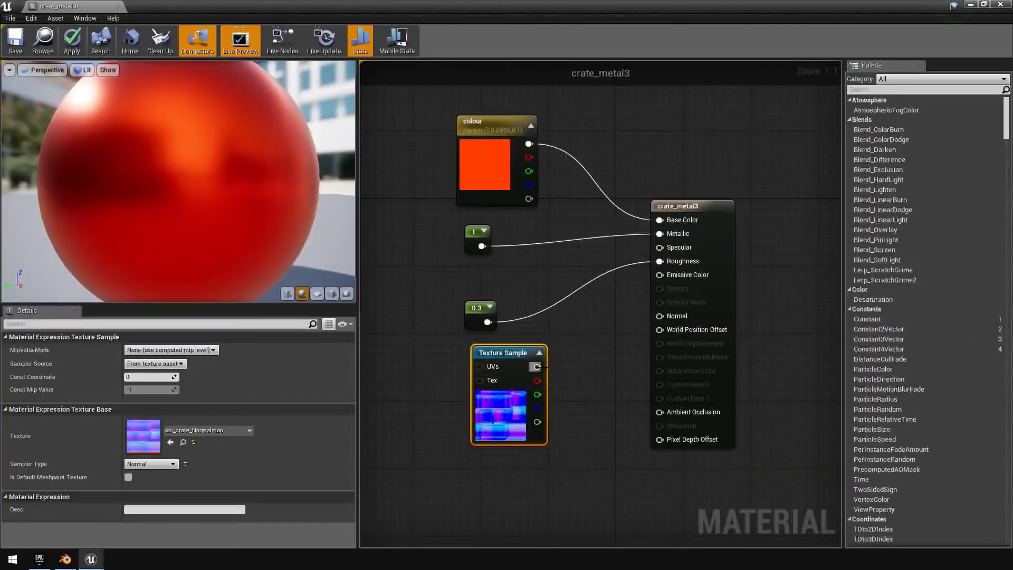
# - Connect the normal map Texture Sample to the Normal input of crate_metal3 and close the material editor
pyautogui.moveTo(659, 375); pyautogui.dragTo(659, 315)
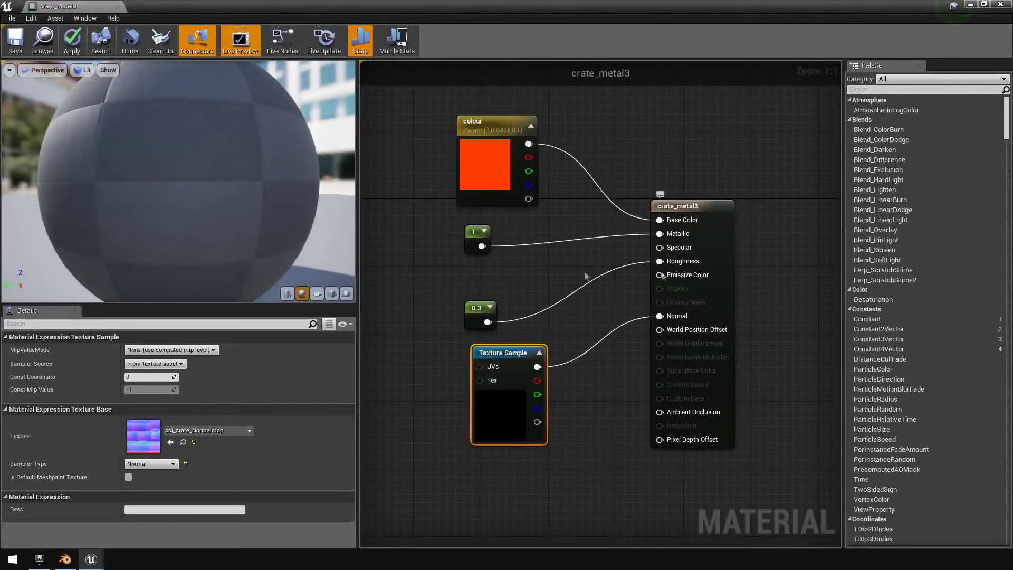
pyautogui.click(117, 7)
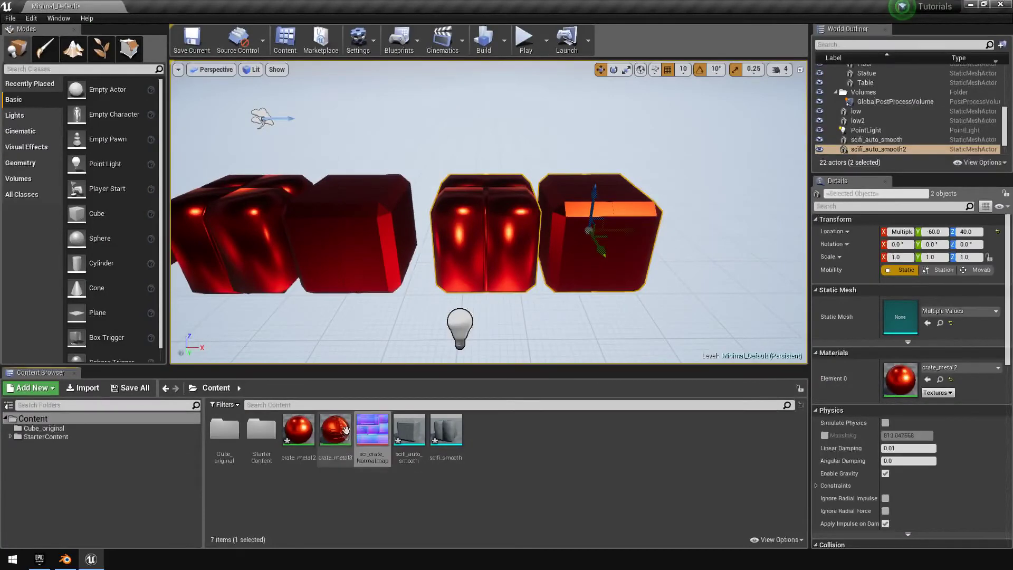
# - Apply the crate_metal3 material to both crates of the duplicated pair
pyautogui.click(335, 438)
pyautogui.moveTo(335, 453); pyautogui.dragTo(507, 229)
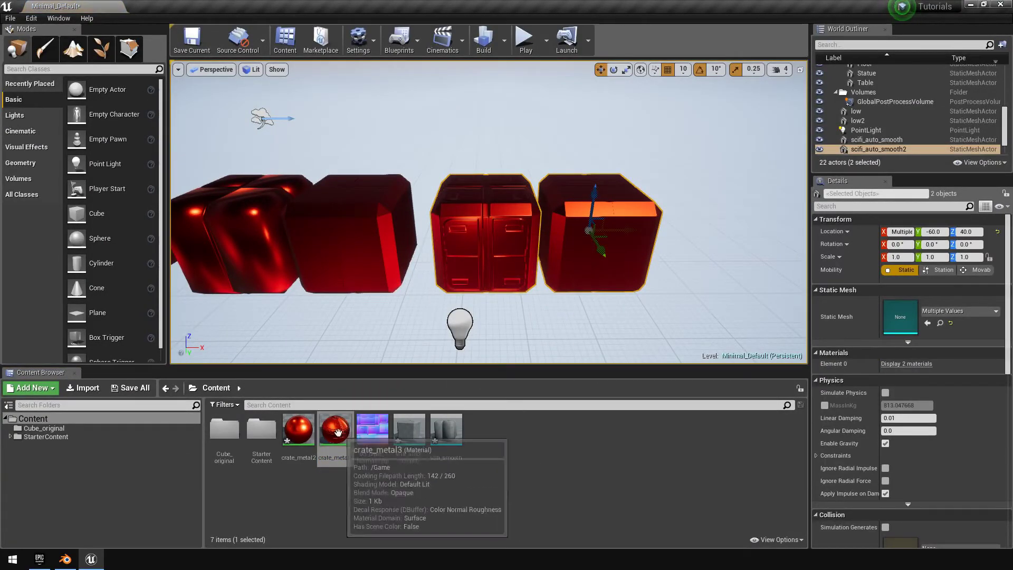
pyautogui.moveTo(334, 438); pyautogui.dragTo(604, 237)
# - Examine the normal-mapped crate pair from several angles and compare its shading with the plain crate_metal2 pair
pyautogui.moveTo(605, 238); pyautogui.dragTo(604, 237, button='right')
pyautogui.press('w')
pyautogui.press('d')
pyautogui.press('a')
pyautogui.press('s')
pyautogui.press('d')
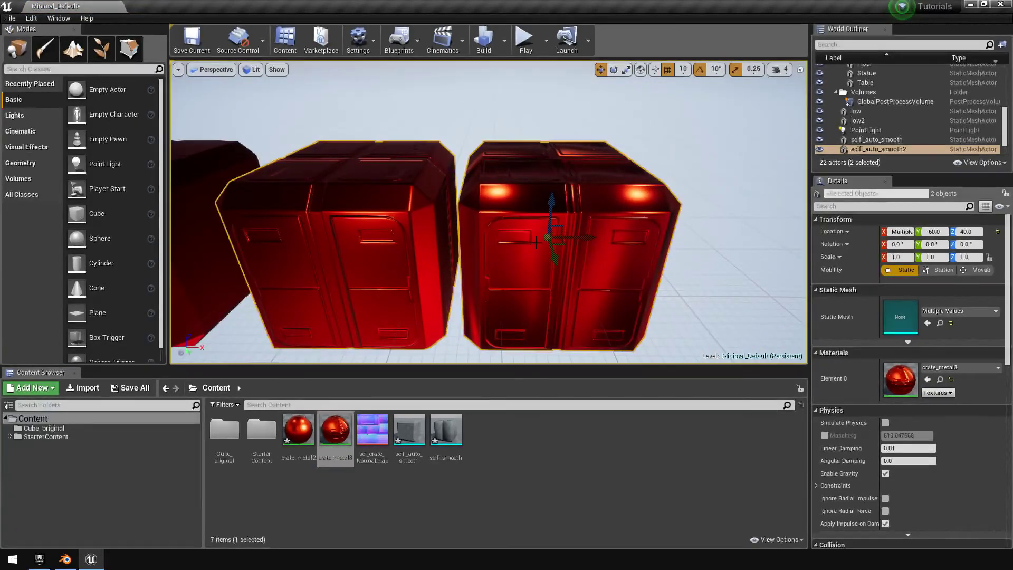
pyautogui.press('a')
pyautogui.moveTo(536, 242); pyautogui.dragTo(517, 269, button='right')
pyautogui.press('w')
pyautogui.press('d')
pyautogui.press('e')
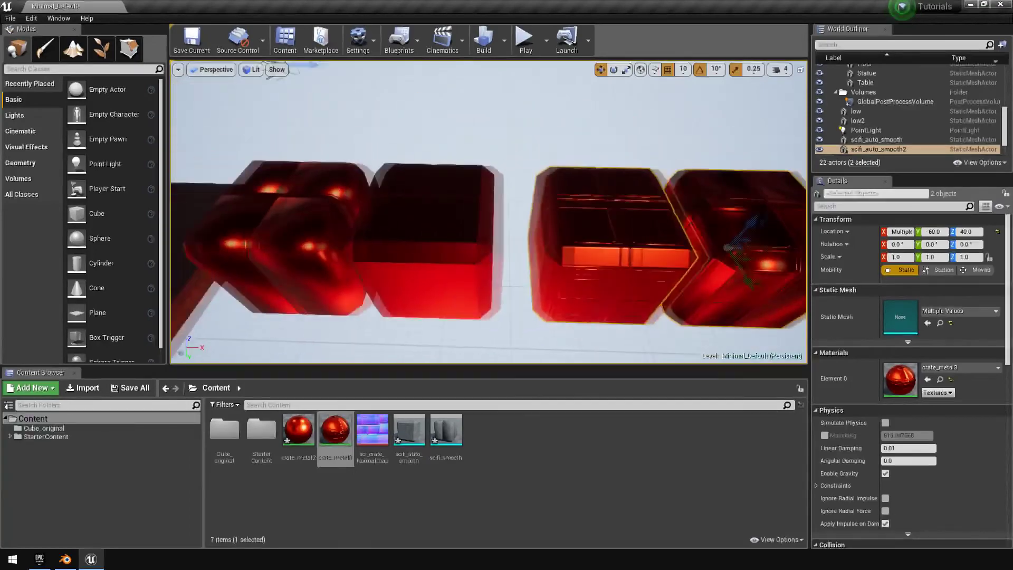
pyautogui.moveTo(480, 203); pyautogui.dragTo(454, 192, button='right')
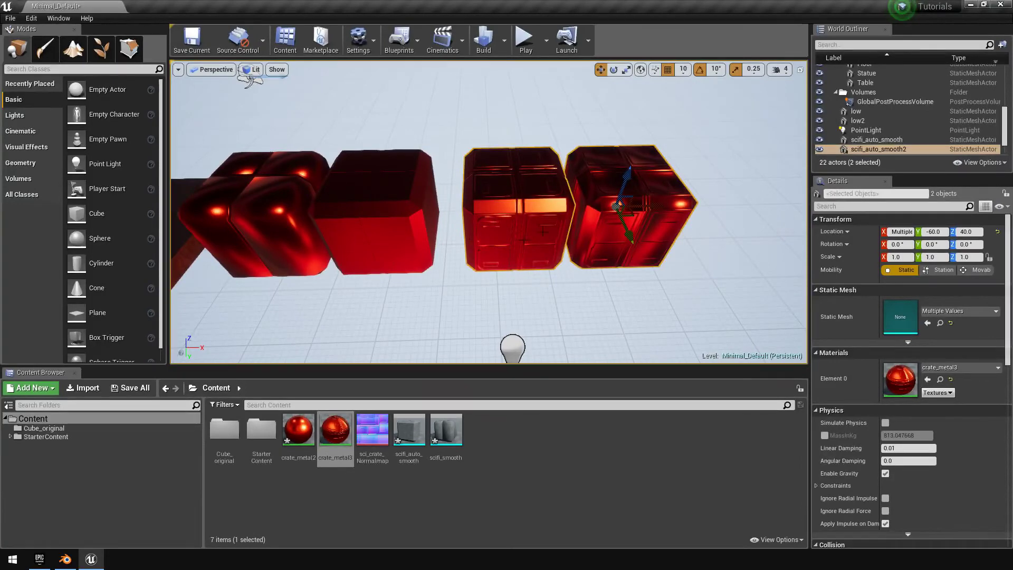
pyautogui.moveTo(525, 206)
pyautogui.mouseDown(button='right')
pyautogui.moveTo(525, 174)
pyautogui.moveTo(522, 200)
pyautogui.mouseUp(button='right')
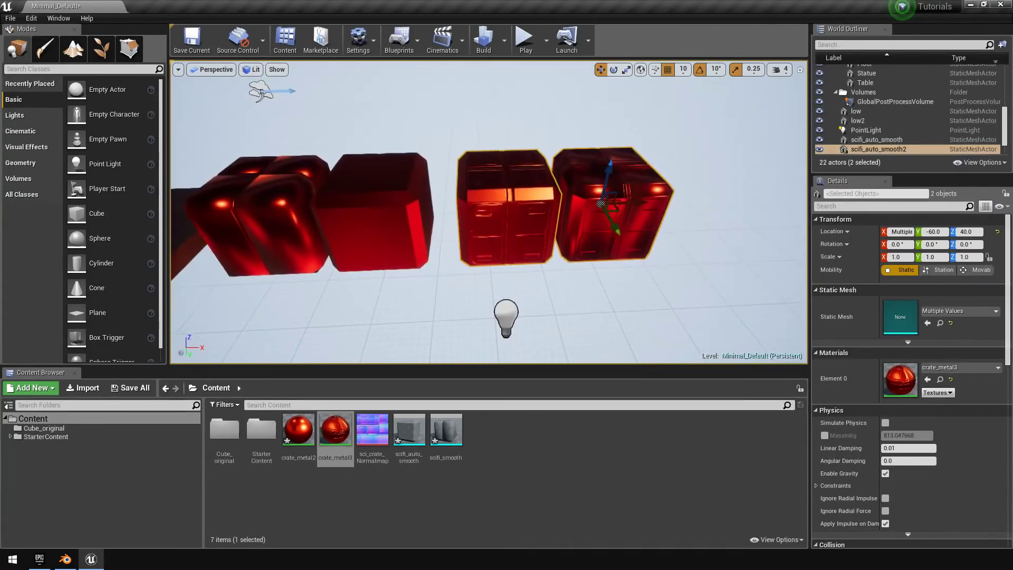
# - Place another scifi_smooth crate in front of the normal-mapped pair at X 1040, Y 240, Z 40
pyautogui.moveTo(446, 438); pyautogui.dragTo(508, 327)
pyautogui.moveTo(509, 327); pyautogui.dragTo(547, 319, button='right')
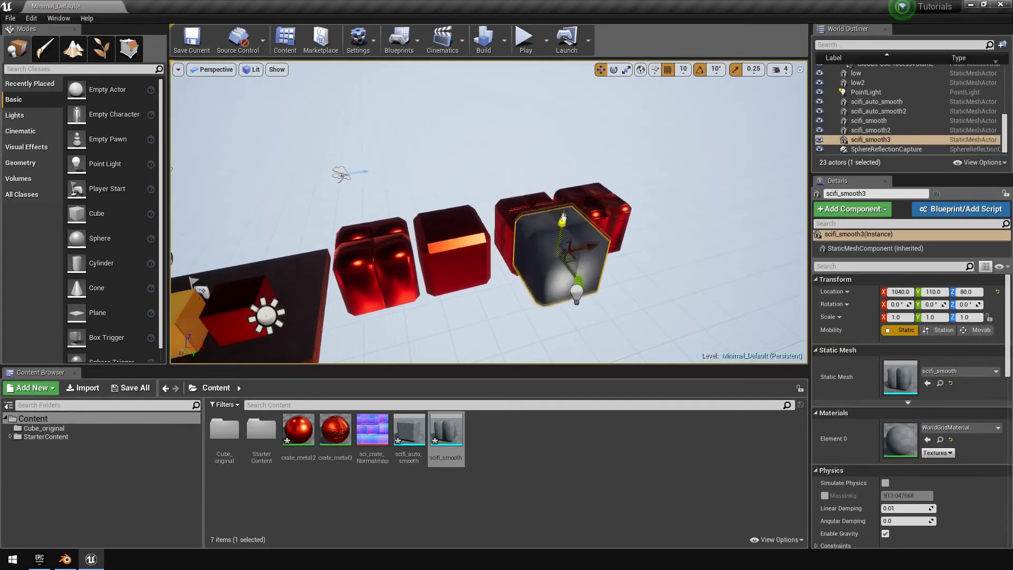
pyautogui.moveTo(614, 337); pyautogui.dragTo(644, 330, button='right')
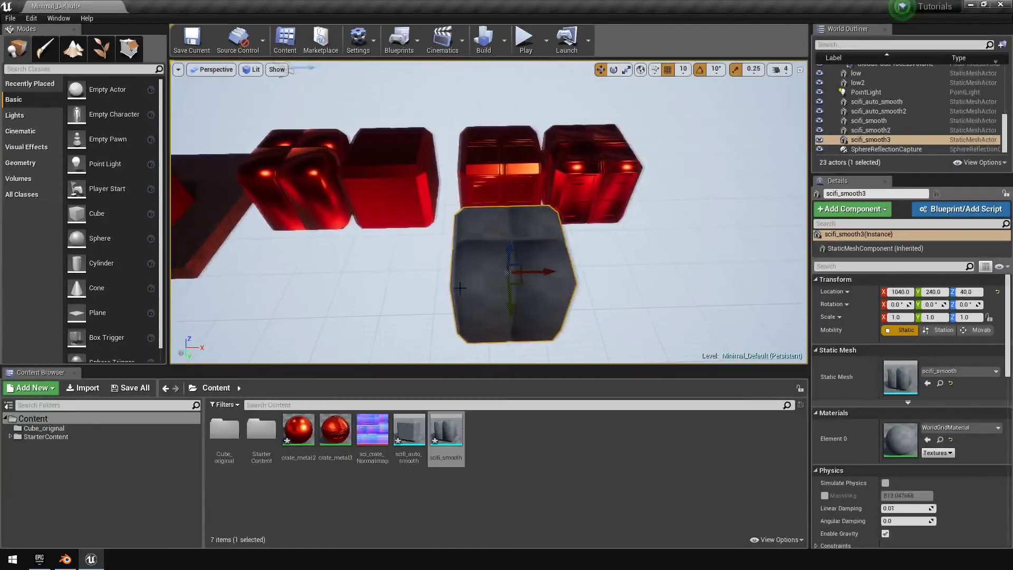
pyautogui.moveTo(369, 317); pyautogui.dragTo(383, 297, button='right')
# - Apply crate_metal2 to the newly placed crate, and replace it with crate_metal3 after viewing the plain shading
pyautogui.moveTo(307, 425); pyautogui.dragTo(380, 303)
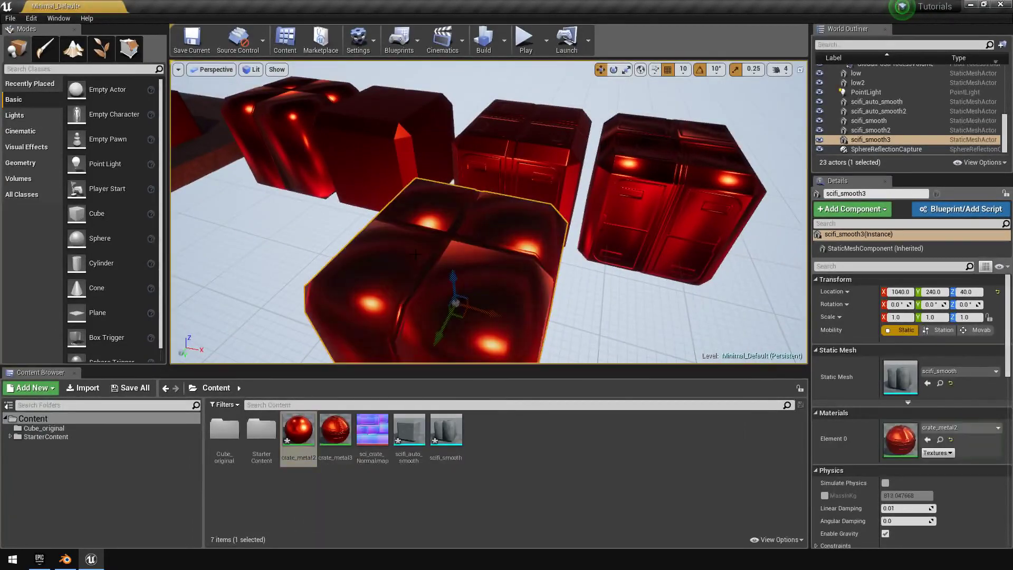
pyautogui.moveTo(380, 303)
pyautogui.mouseDown(button='right')
pyautogui.moveTo(379, 279)
pyautogui.moveTo(380, 316)
pyautogui.mouseUp(button='right')
pyautogui.moveTo(345, 417); pyautogui.dragTo(502, 234)
# - Examine the front crate's normal-mapped shading from different sides and heights against the crates behind it
pyautogui.press('w')
pyautogui.moveTo(489, 212); pyautogui.dragTo(638, 195, button='right')
pyautogui.press('a')
pyautogui.press('q')
pyautogui.press('d')
pyautogui.press('e')
pyautogui.press('q')
pyautogui.press('a')
pyautogui.press('e')
pyautogui.press('d')
pyautogui.press('q')
pyautogui.press('w')
pyautogui.press('s')
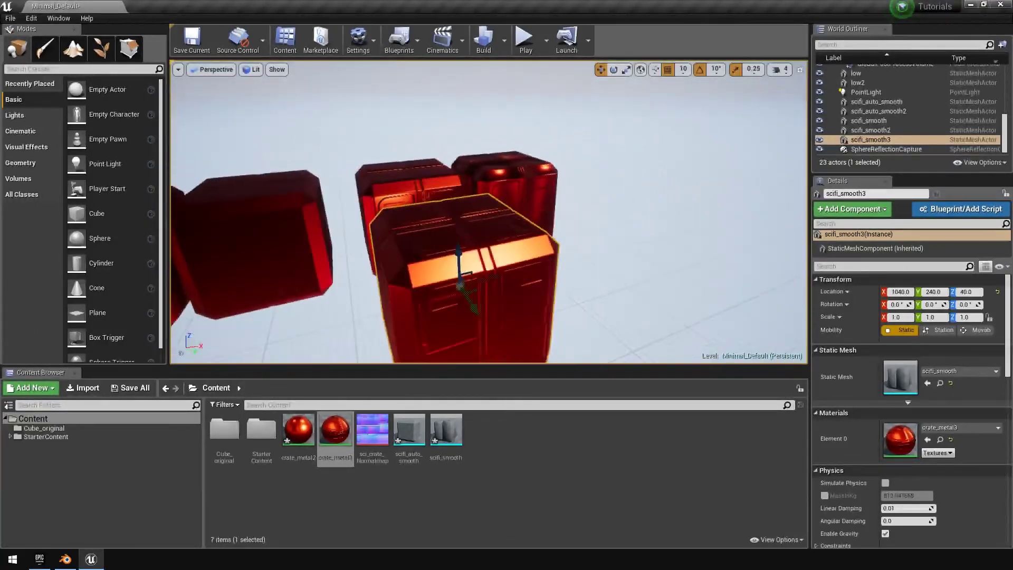
pyautogui.moveTo(491, 135); pyautogui.dragTo(514, 262, button='right')
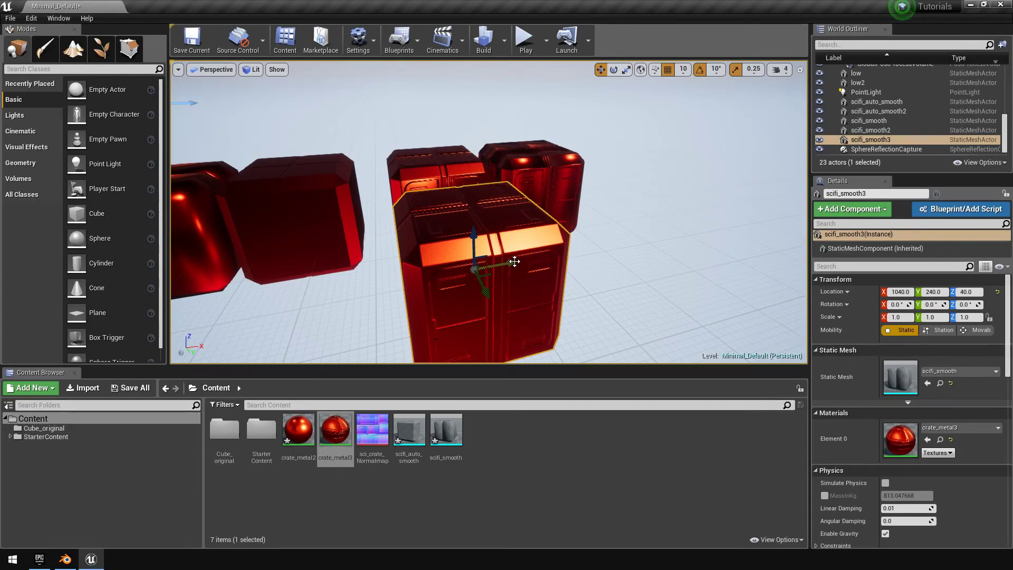
# - Place one more scifi_smooth crate with its default grid material beside the front crate at X 1250, Y 310, Z 90
pyautogui.moveTo(446, 434); pyautogui.dragTo(658, 267)
pyautogui.moveTo(658, 268); pyautogui.dragTo(615, 262, button='right')
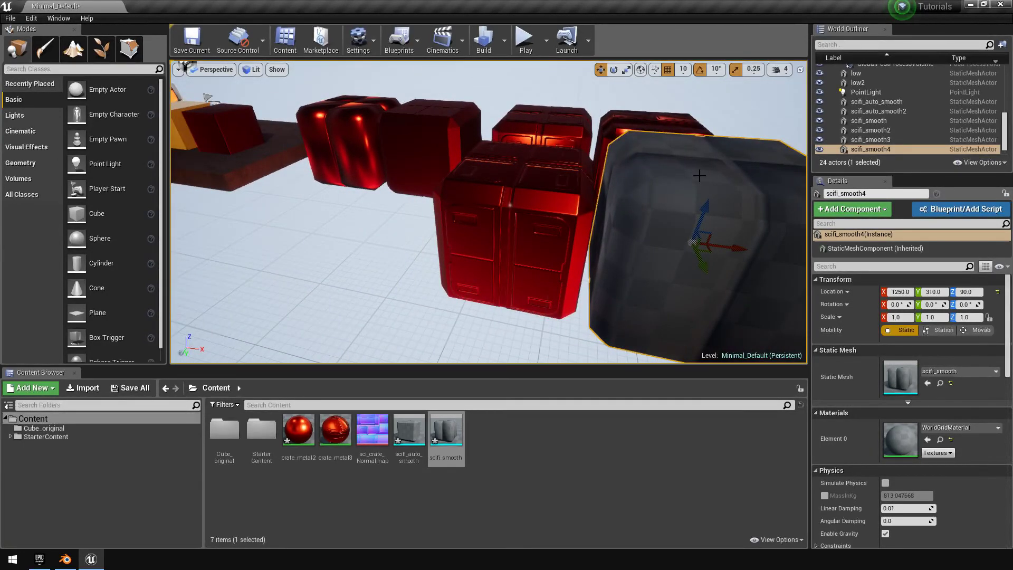
pyautogui.moveTo(699, 175); pyautogui.dragTo(669, 179, button='right')
pyautogui.moveTo(669, 178); pyautogui.dragTo(669, 173)
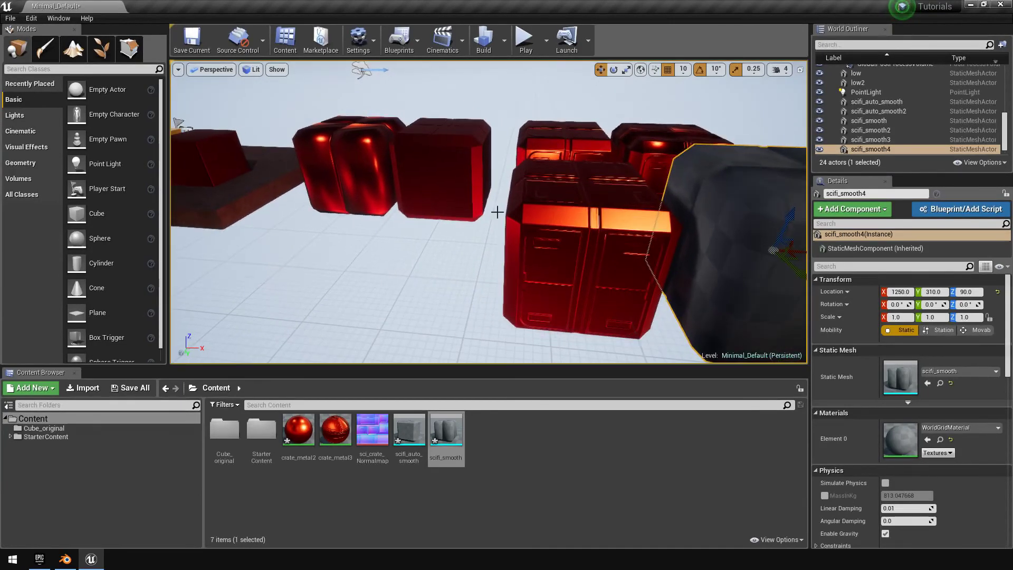
# - Inspect the bevelled edges and panel details of the scifi_smooth3 crate up close, framing and orbiting around it
pyautogui.moveTo(608, 225)
pyautogui.mouseDown(button='right')
pyautogui.moveTo(615, 235)
pyautogui.moveTo(646, 211)
pyautogui.moveTo(701, 253)
pyautogui.moveTo(691, 211)
pyautogui.moveTo(691, 275)
pyautogui.moveTo(680, 211)
pyautogui.moveTo(641, 208)
pyautogui.moveTo(605, 221)
pyautogui.mouseUp(button='right')
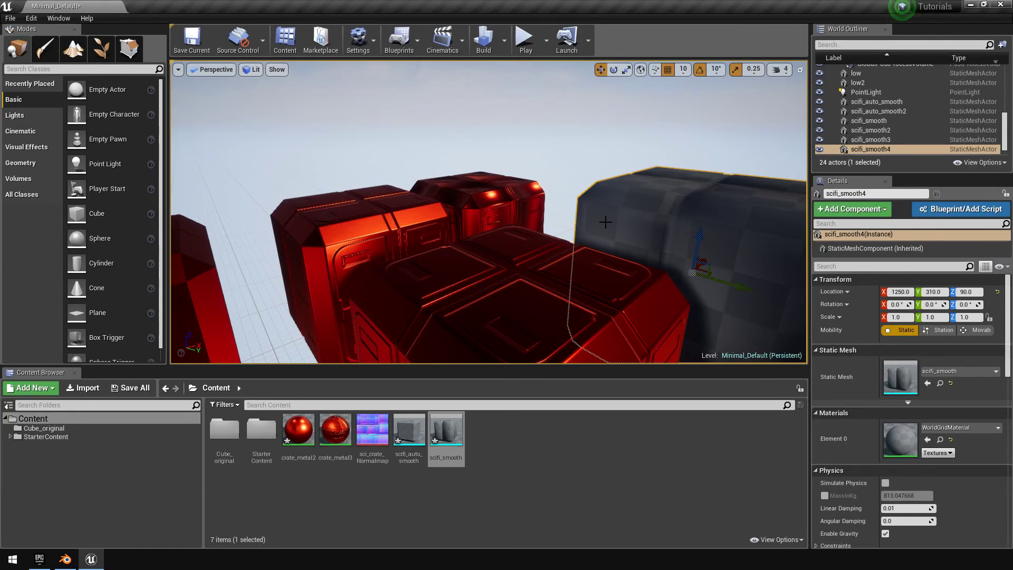
pyautogui.moveTo(635, 106); pyautogui.dragTo(623, 152, button='right')
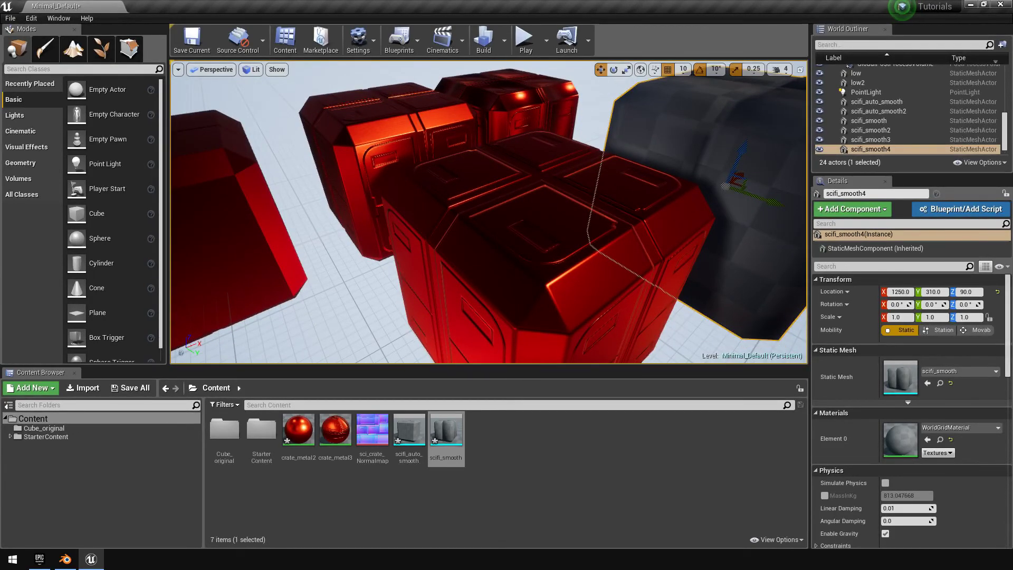
pyautogui.moveTo(525, 207); pyautogui.dragTo(538, 254, button='right')
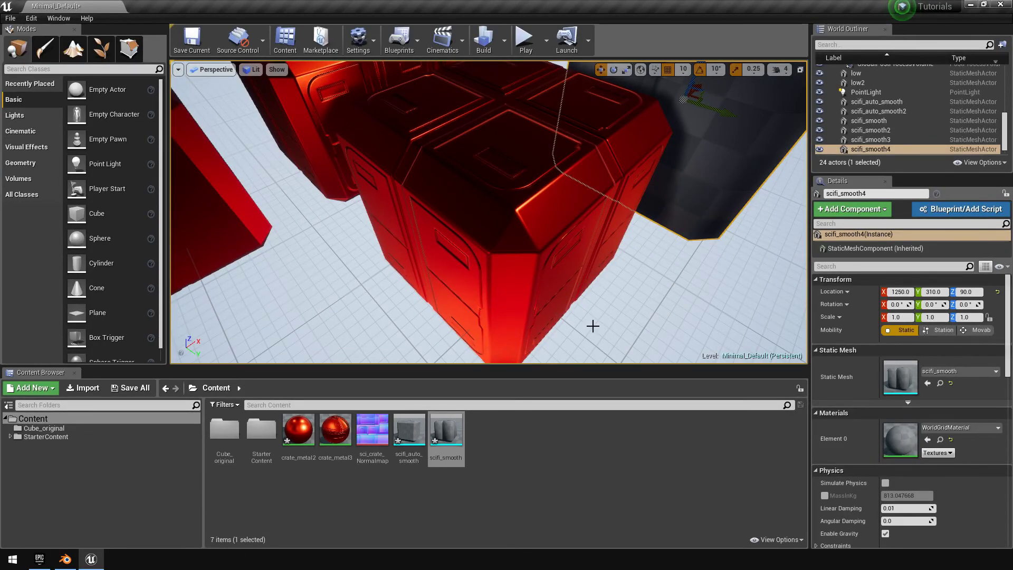
pyautogui.moveTo(525, 275); pyautogui.dragTo(518, 232, button='right')
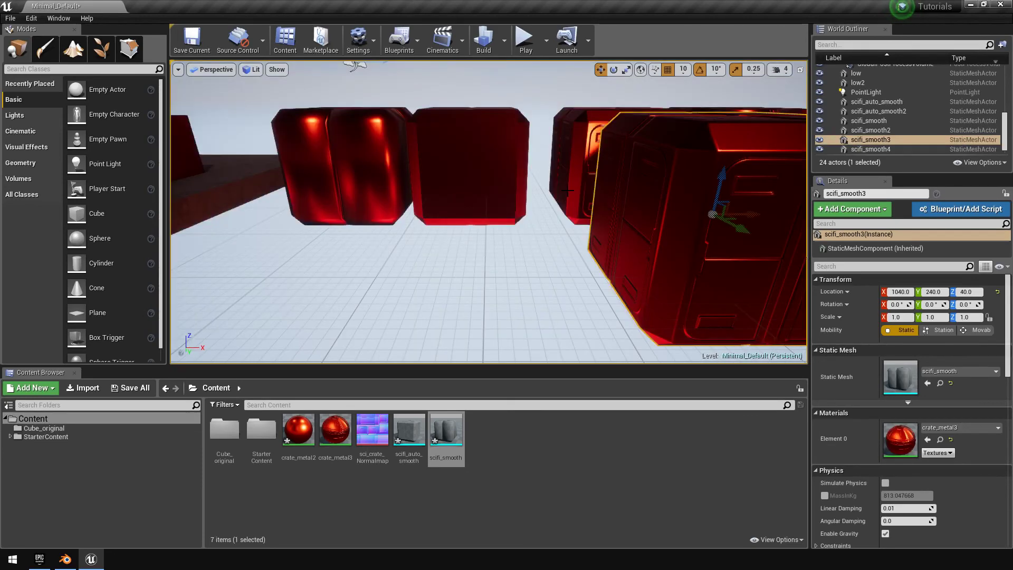
pyautogui.press('f')
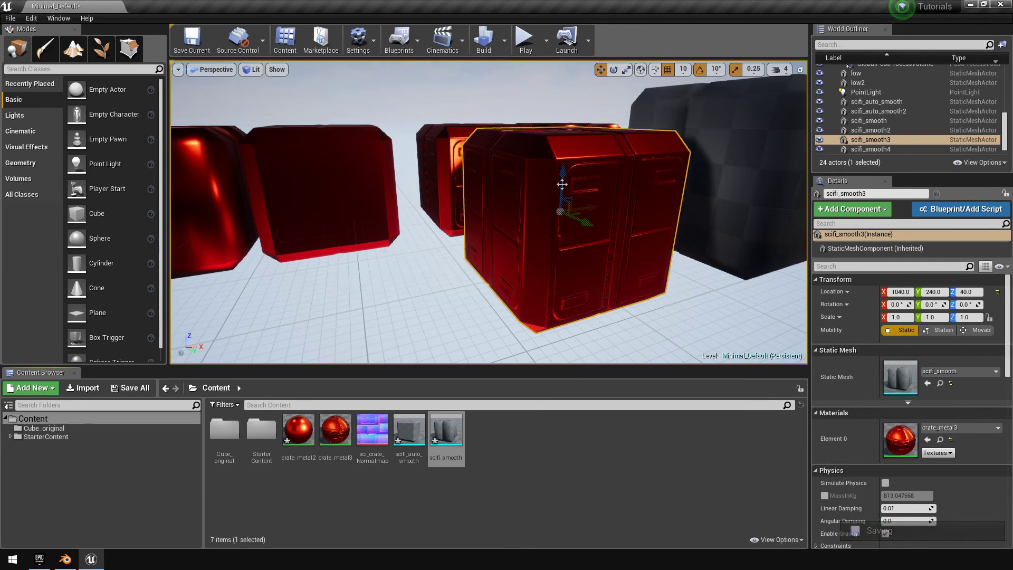
pyautogui.moveTo(561, 181)
pyautogui.keyDown('alt'); pyautogui.mouseDown()
pyautogui.moveTo(514, 186)
pyautogui.moveTo(552, 186)
pyautogui.mouseUp(); pyautogui.keyUp('alt')
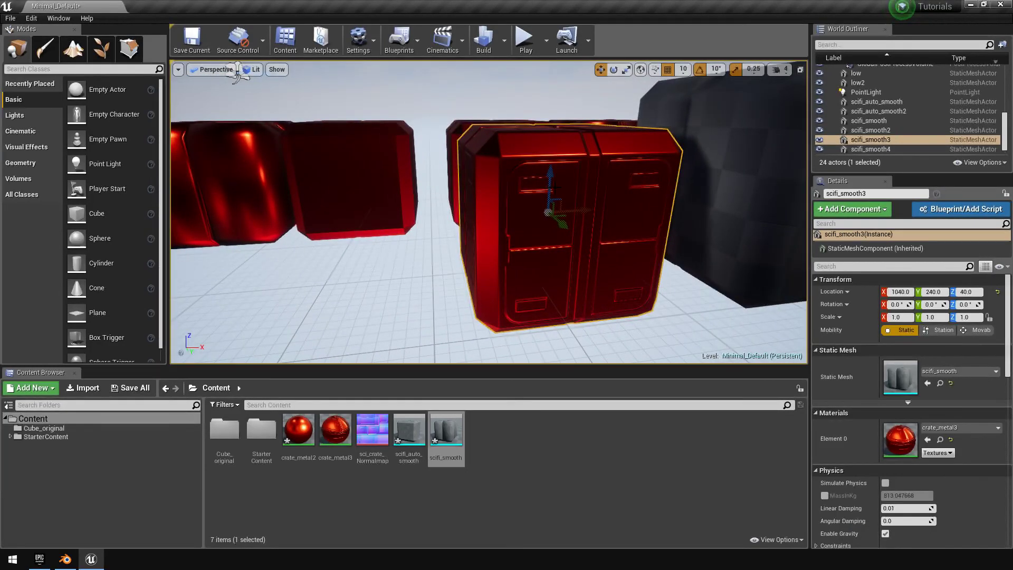